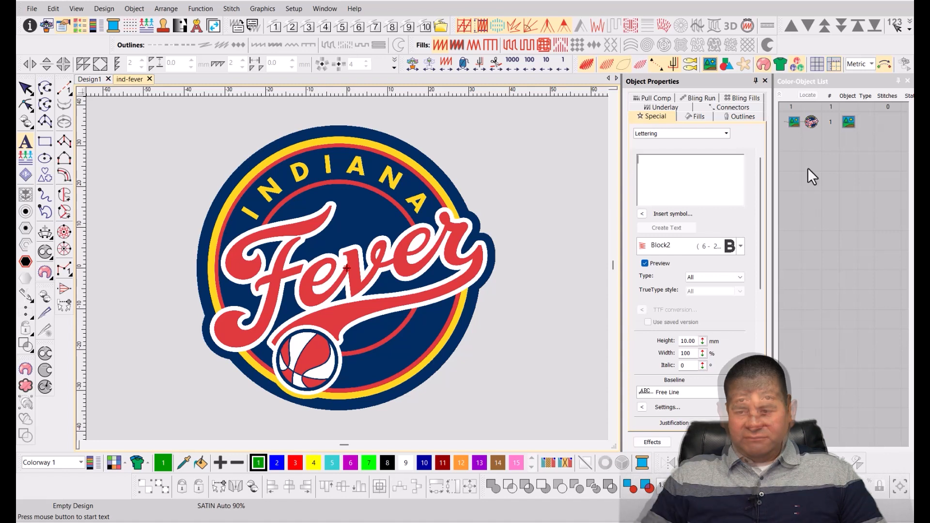
# - Lock the logo bitmap so it cannot be selected or moved on the canvas
pyautogui.click(812, 122)
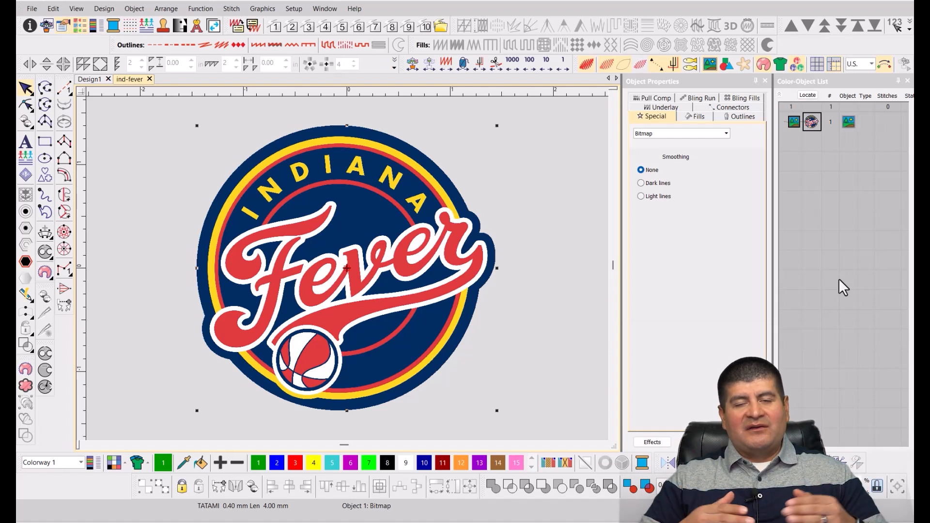
pyautogui.click(816, 132)
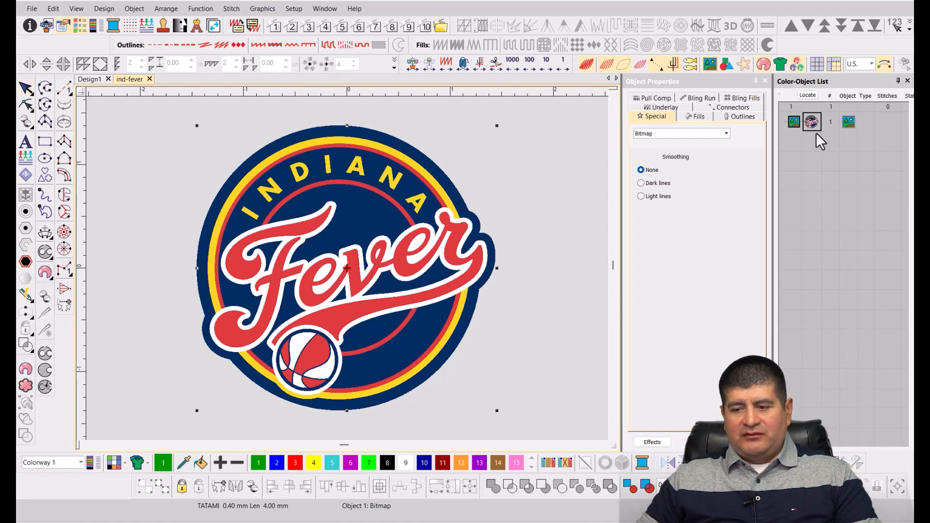
pyautogui.press('k')
pyautogui.click(461, 242)
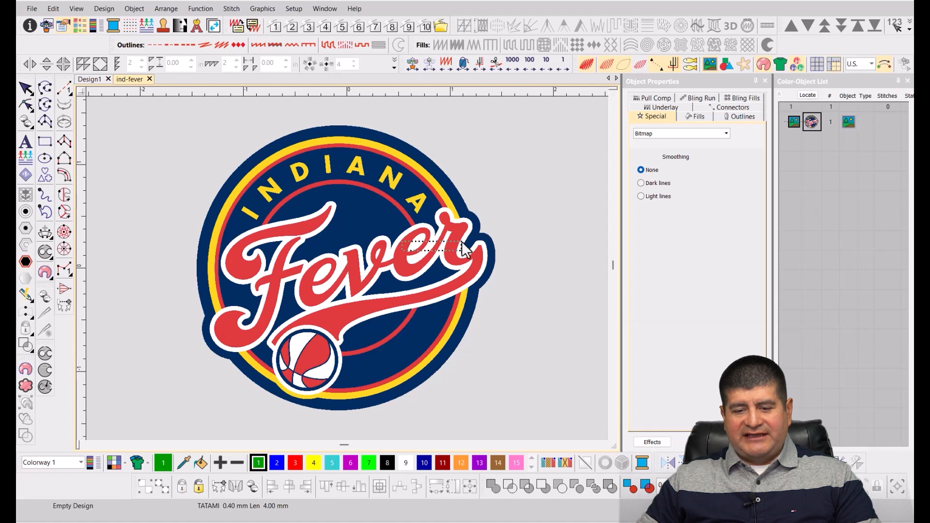
pyautogui.press('0')
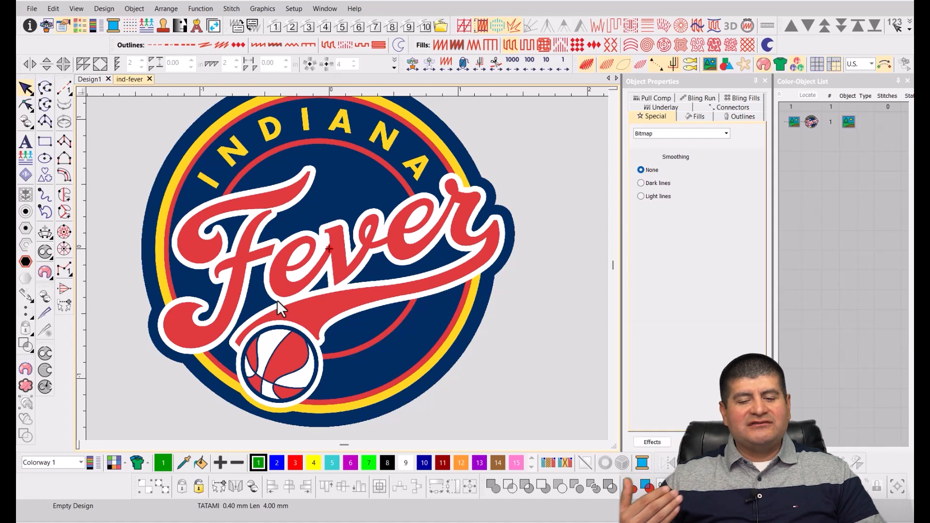
# - Dim the logo artwork and show the background grid
pyautogui.scroll(2, 404, 234)
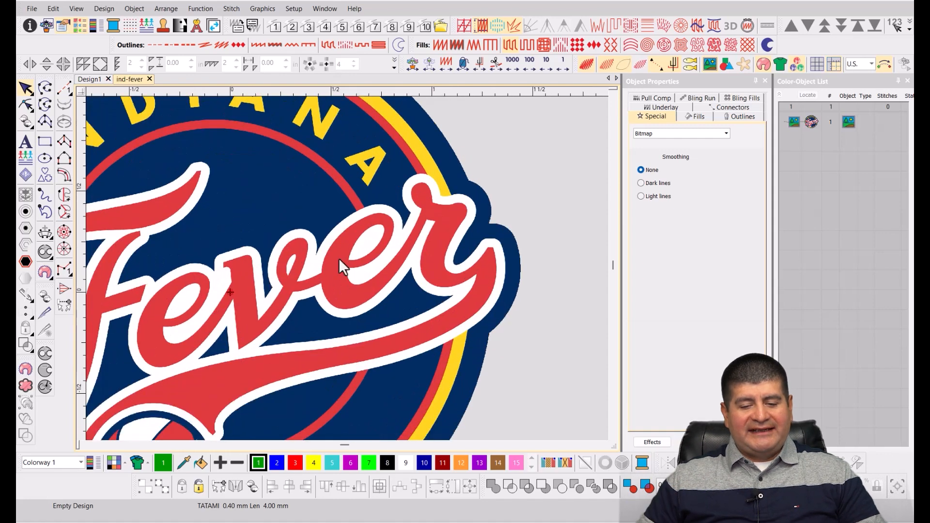
pyautogui.scroll(-2, 383, 271)
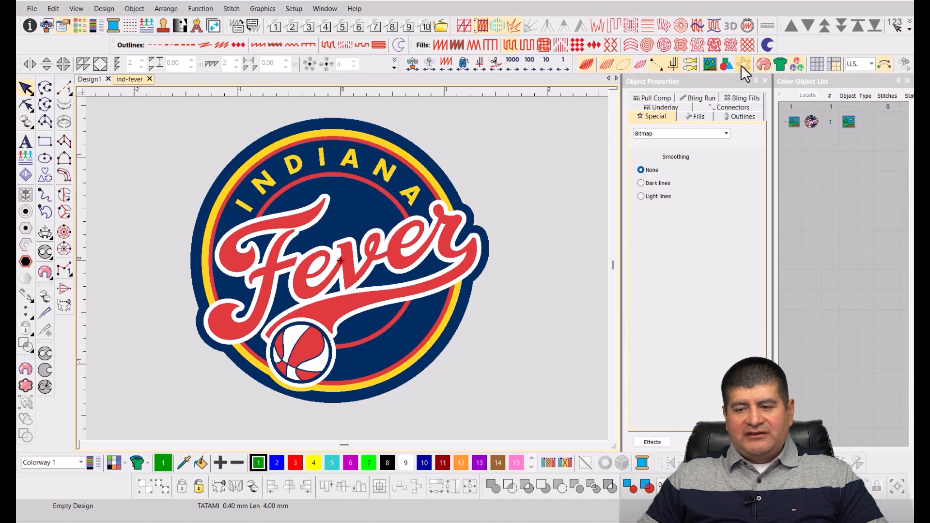
pyautogui.click(741, 65)
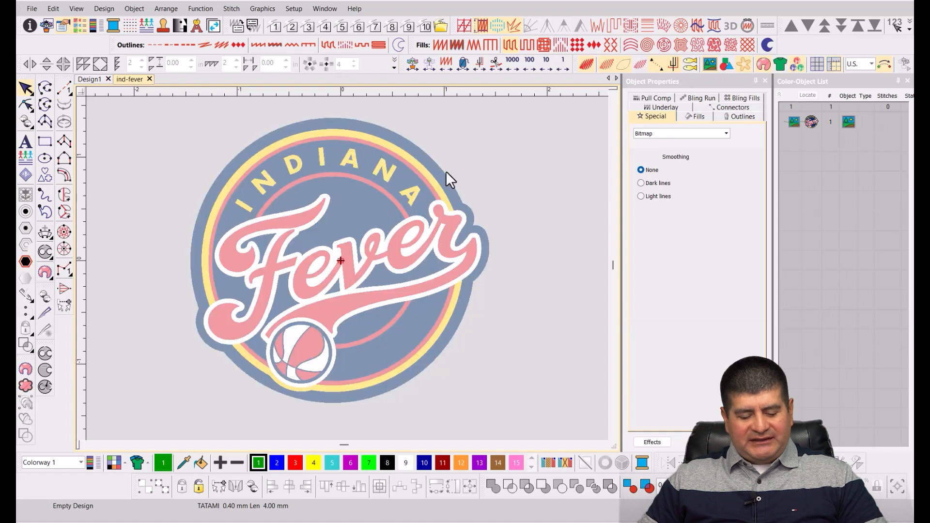
pyautogui.hotkey('shift', 'g')
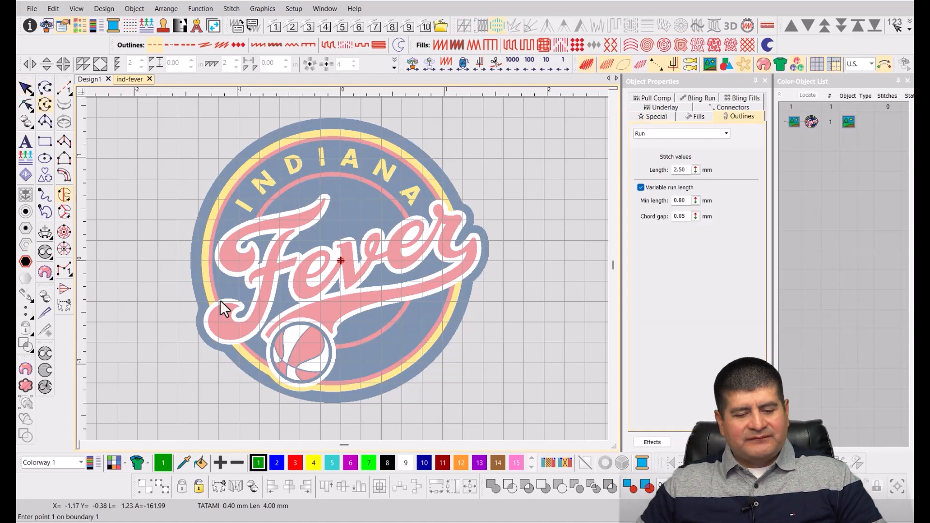
# - Digitize a closed circular Run outline along the inner edge of the outer red ring, around the INDIANA text
pyautogui.scroll(5, 220, 300)
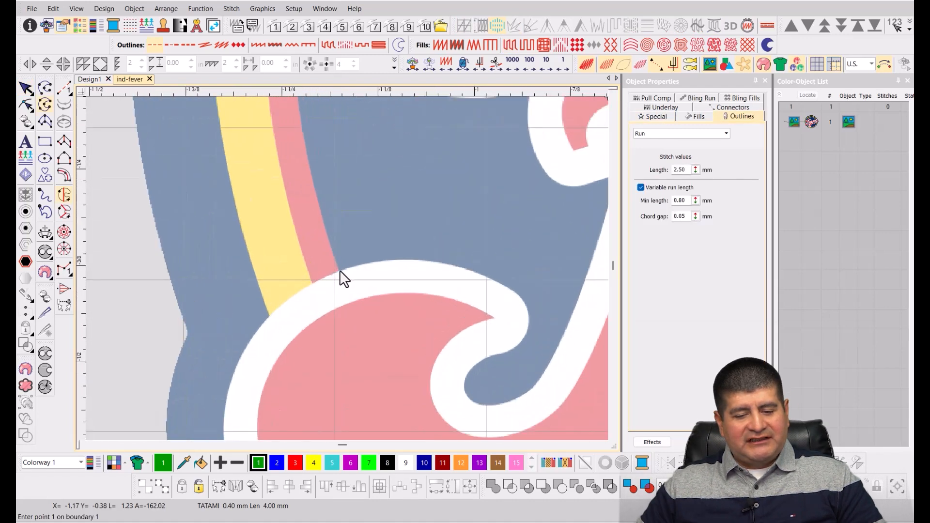
pyautogui.click(339, 269)
pyautogui.scroll(-5, 350, 249)
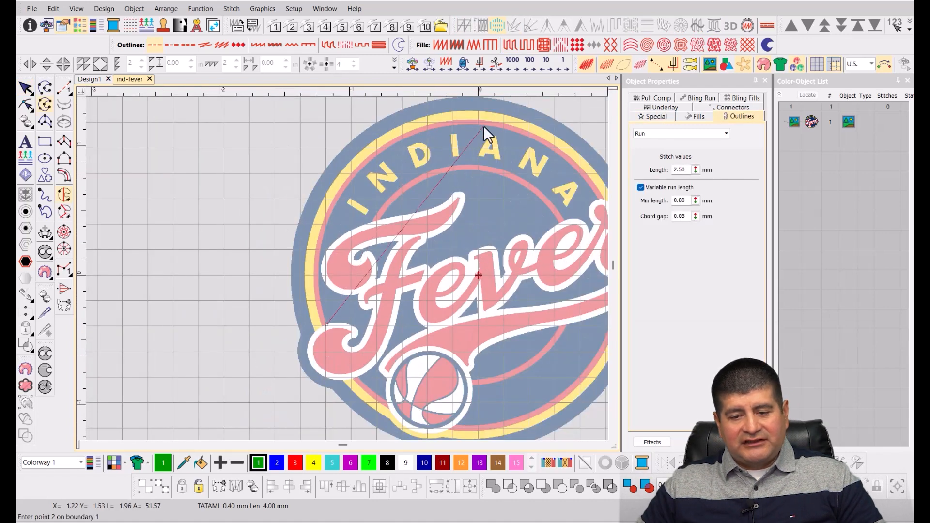
pyautogui.scroll(4, 478, 126)
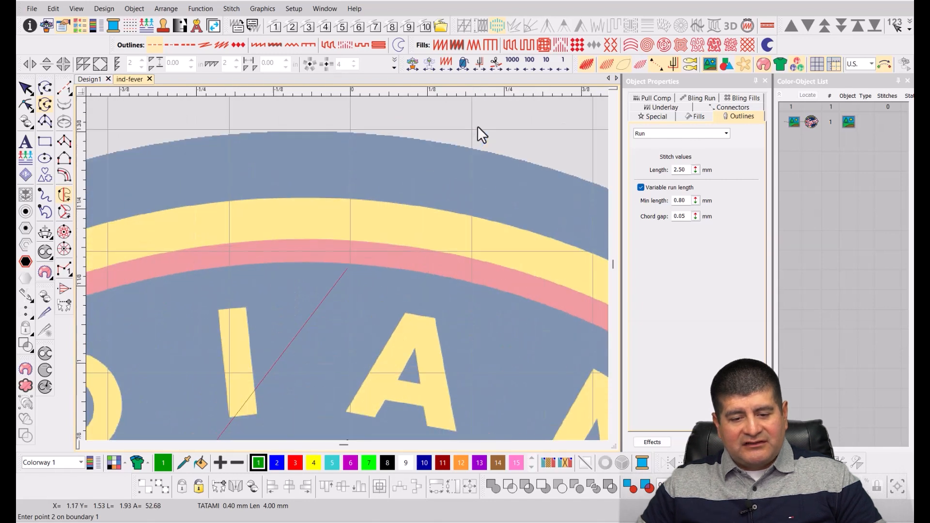
pyautogui.rightClick(351, 263)
pyautogui.scroll(-4, 350, 263)
pyautogui.scroll(1, 432, 391)
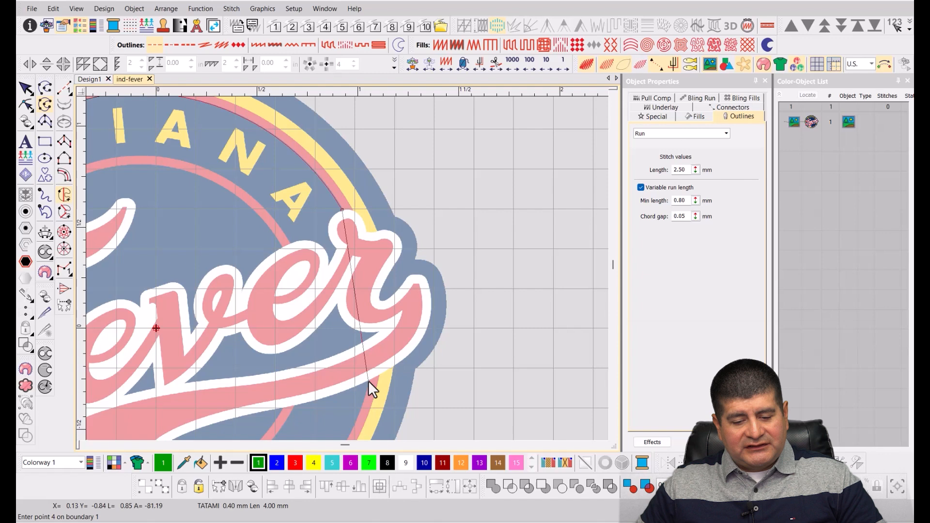
pyautogui.rightClick(369, 381)
pyautogui.press('Return')
pyautogui.scroll(-1, 341, 266)
pyautogui.scroll(-1, 347, 271)
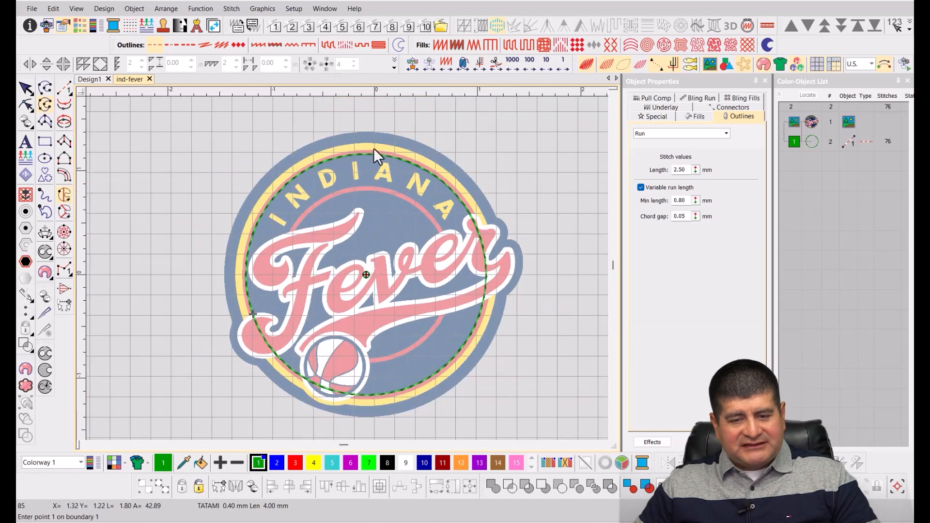
# - Convert the circle to a Tatami fill in color 10 and turn off the realistic stitch view
pyautogui.press('Escape')
pyautogui.click(510, 45)
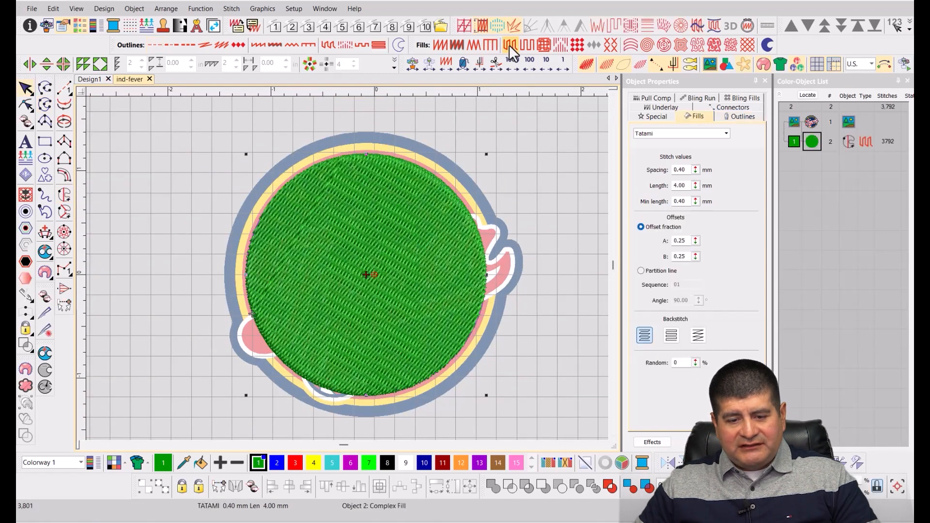
pyautogui.press('t')
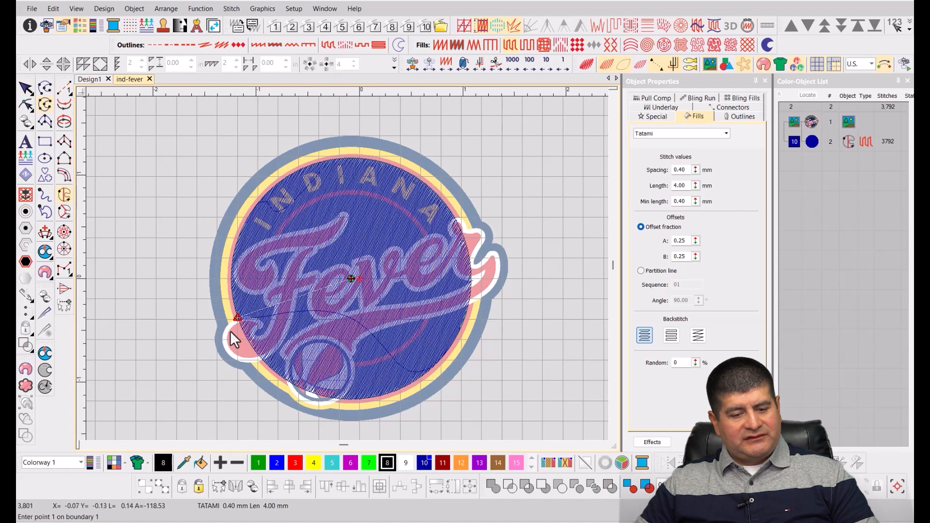
# - Start a Tatami shape in color 8 along the white Fever border, tracing the F's lower curl and left side
pyautogui.scroll(4, 231, 325)
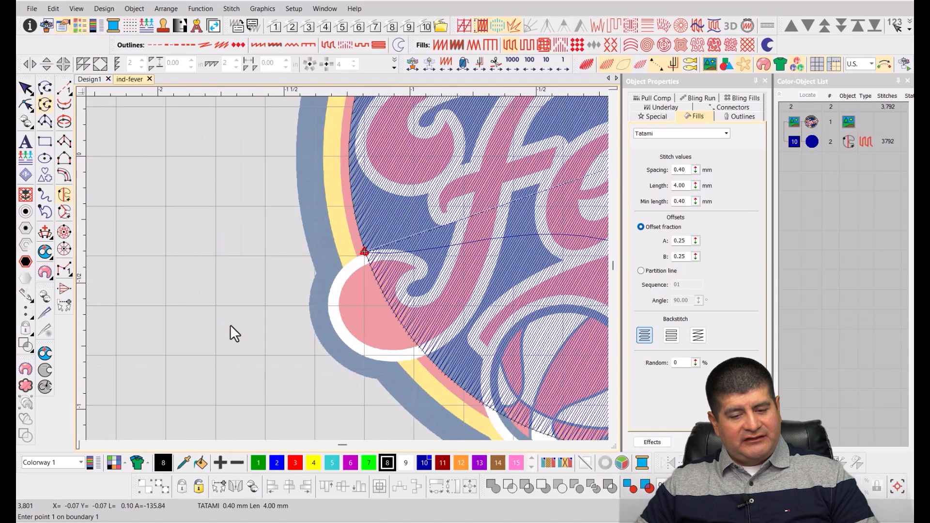
pyautogui.click(370, 249)
pyautogui.click(379, 243)
pyautogui.click(464, 249)
pyautogui.click(478, 263)
pyautogui.click(465, 285)
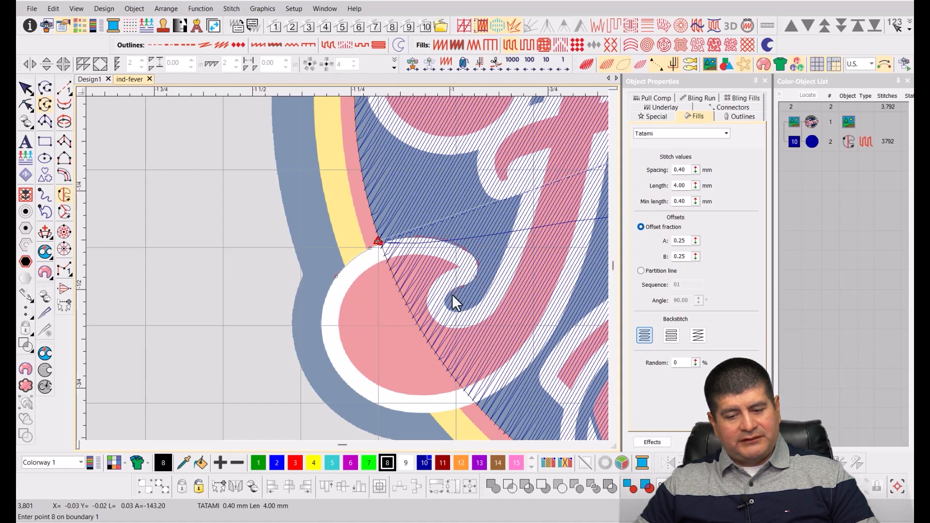
pyautogui.click(446, 302)
pyautogui.click(458, 312)
pyautogui.click(478, 306)
pyautogui.click(431, 152)
pyautogui.click(345, 273)
pyautogui.click(476, 202)
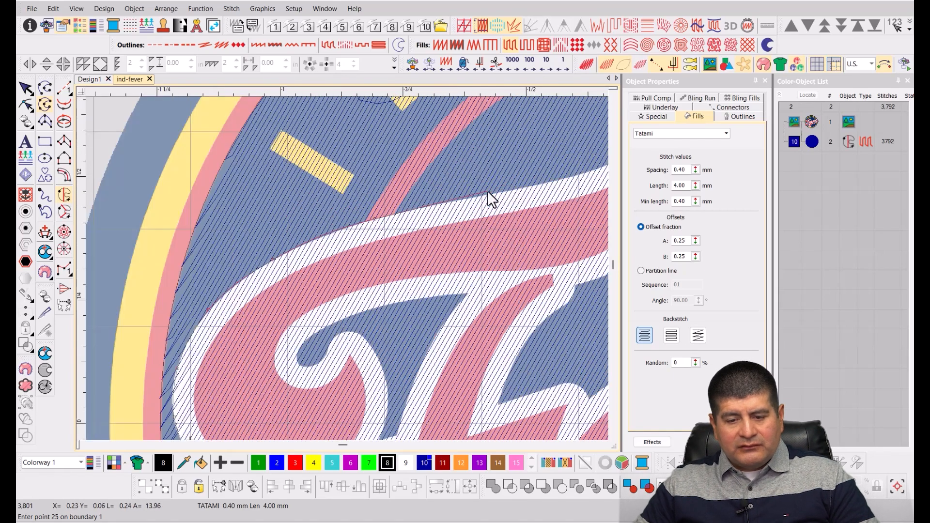
# - Continue the boundary around the F's upper stroke, down past its crossbar and over the first e
pyautogui.click(564, 182)
pyautogui.click(464, 210)
pyautogui.click(481, 251)
pyautogui.click(459, 299)
pyautogui.click(410, 359)
pyautogui.click(321, 353)
pyautogui.click(390, 332)
pyautogui.click(432, 324)
pyautogui.click(517, 304)
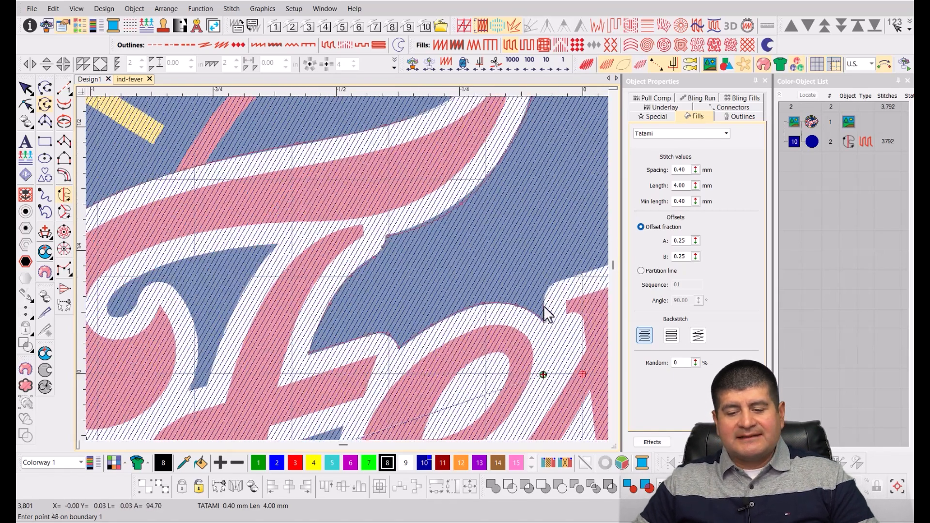
# - Continue the boundary over the v and second e up to the start of the r
pyautogui.click(505, 258)
pyautogui.click(542, 287)
pyautogui.click(556, 329)
pyautogui.click(511, 233)
pyautogui.click(559, 292)
pyautogui.click(597, 235)
pyautogui.click(495, 226)
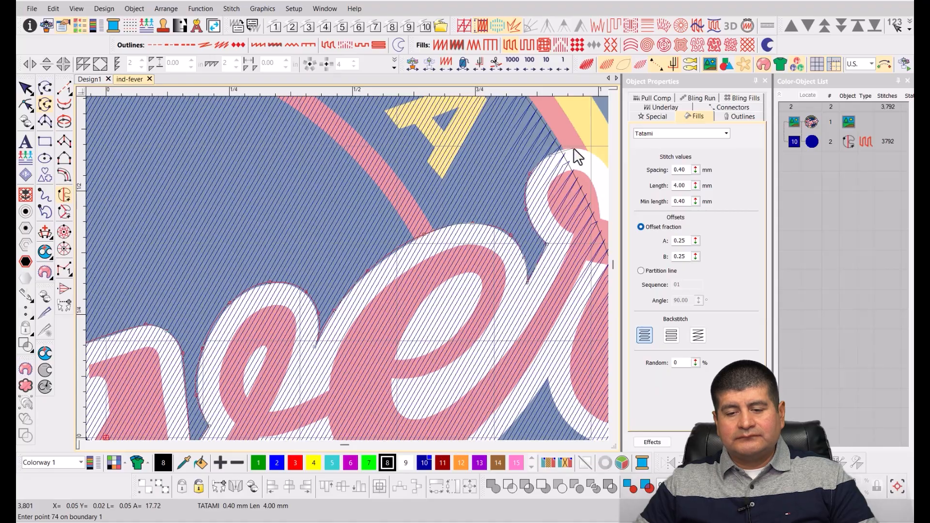
# - Carry the boundary across the r, back along the swoosh's lower edge and down the basketball's right side
pyautogui.click(574, 149)
pyautogui.click(296, 318)
pyautogui.click(179, 343)
pyautogui.click(89, 365)
pyautogui.click(222, 310)
pyautogui.click(158, 337)
pyautogui.click(233, 373)
pyautogui.click(309, 331)
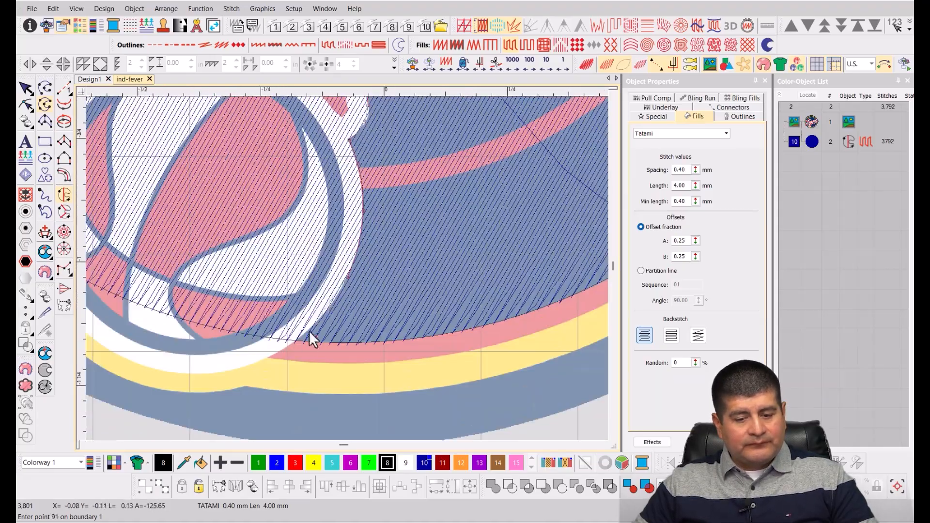
# - Trace the basketball's left side and the gap beside the F's stem, and close the shape as a Tatami fill
pyautogui.scroll(2, 309, 331)
pyautogui.click(359, 270)
pyautogui.click(383, 265)
pyautogui.click(342, 227)
pyautogui.click(377, 127)
pyautogui.click(328, 247)
pyautogui.click(236, 413)
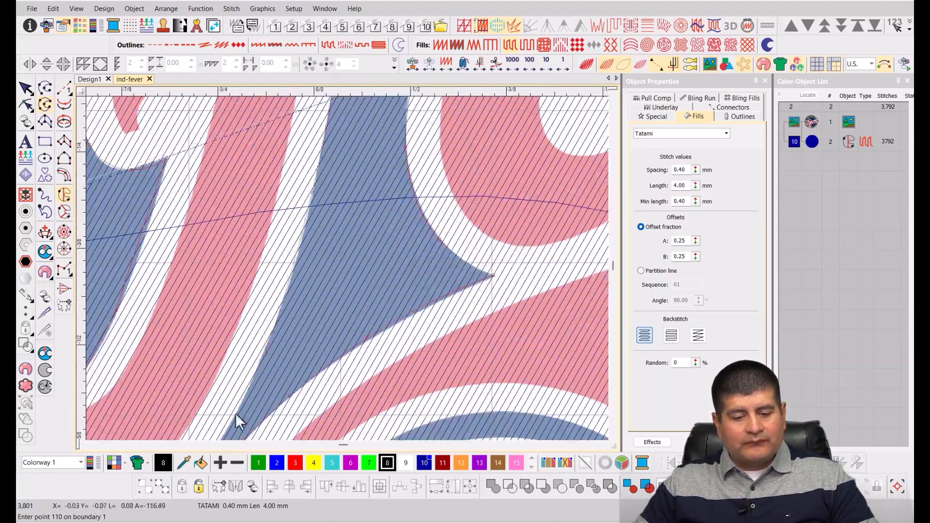
pyautogui.scroll(-2, 288, 219)
pyautogui.click(288, 219)
pyautogui.press('Return')
pyautogui.press('Return')
pyautogui.press('Return')
pyautogui.press('0')
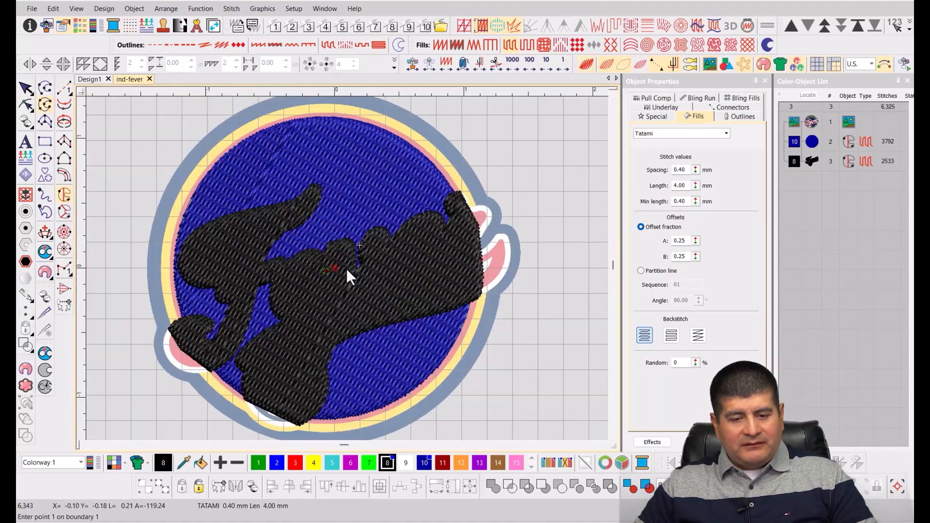
# - Select the blue circle and black lettering shape together and cut their overlap out of the circle, keeping the lettering shape
pyautogui.click(812, 142)
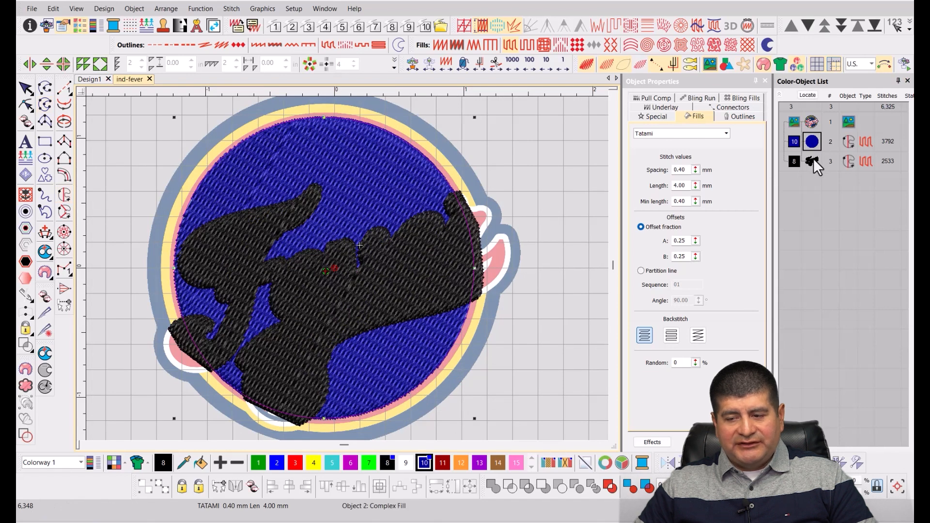
pyautogui.click(813, 160)
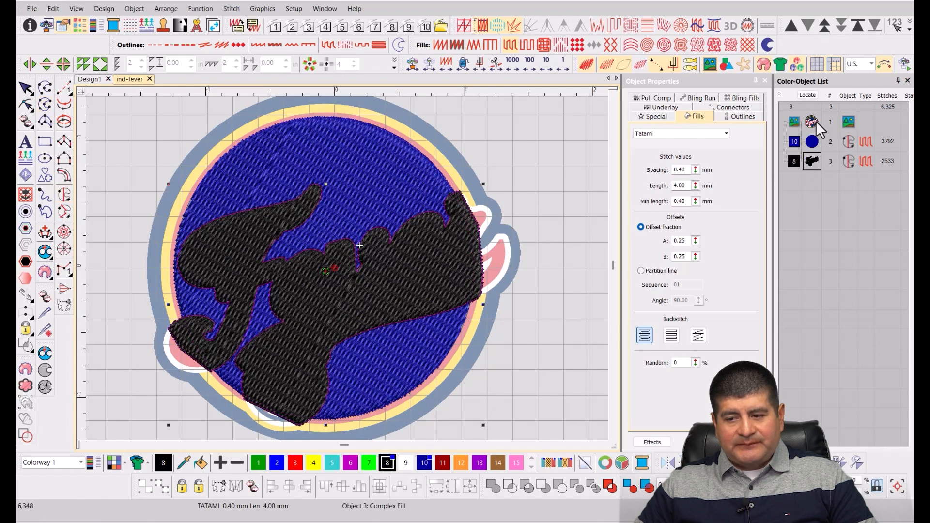
pyautogui.click(813, 140)
pyautogui.keyDown('ctrl'); pyautogui.click(814, 157); pyautogui.keyUp('ctrl')
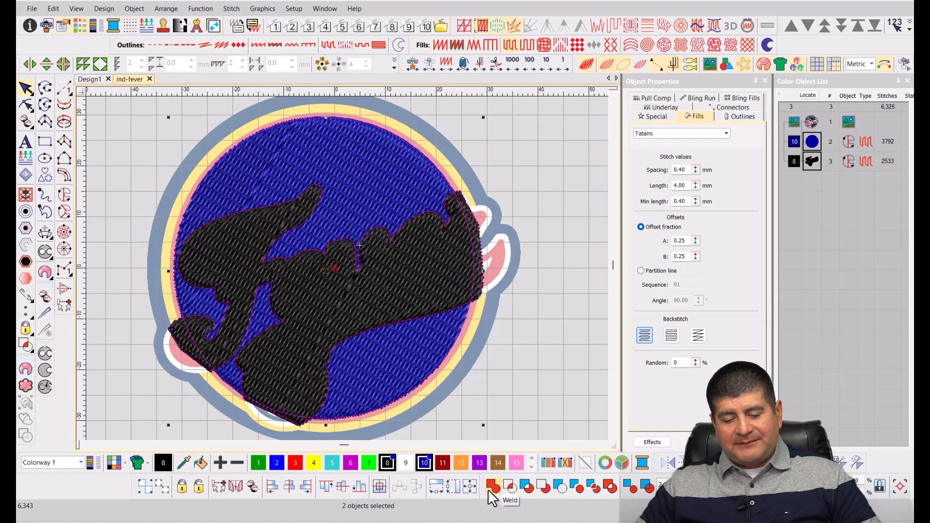
pyautogui.click(575, 486)
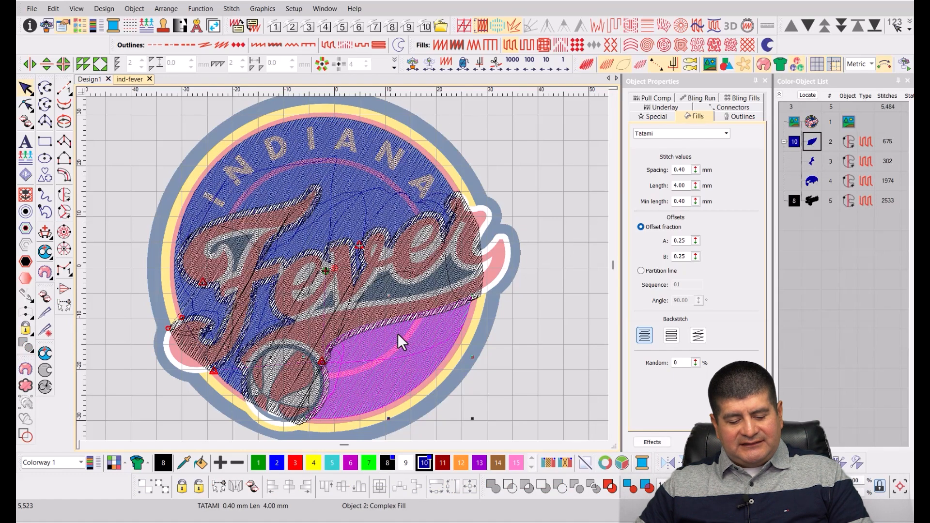
# - Examine each of the separate blue pieces cut from the circle
pyautogui.scroll(-4, 339, 269)
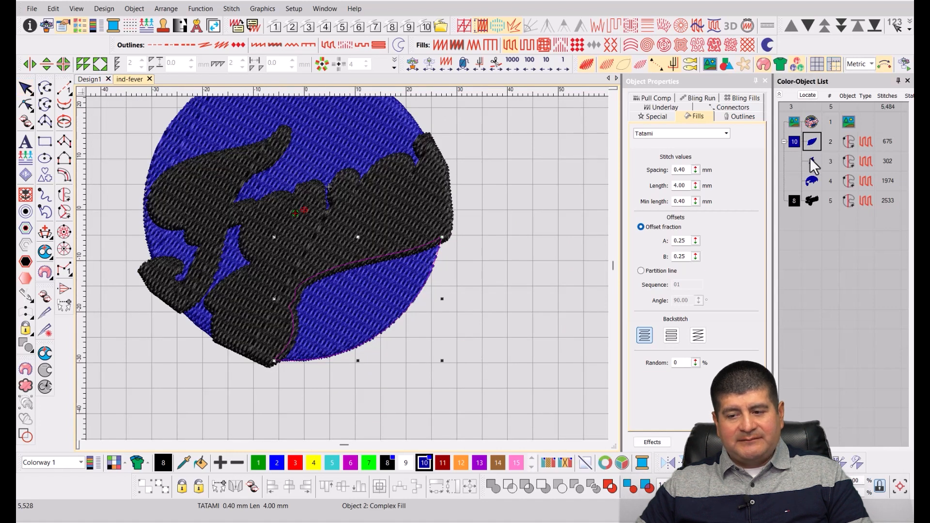
pyautogui.click(811, 160)
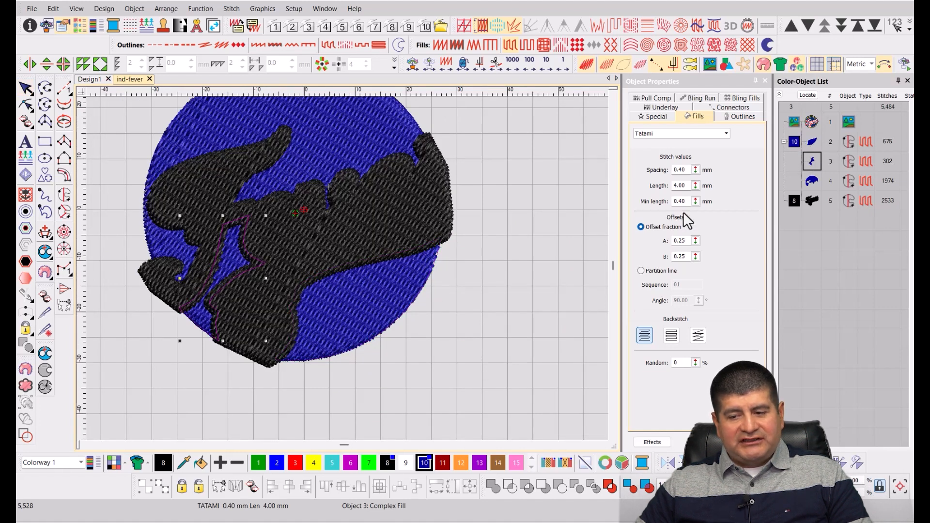
pyautogui.click(812, 181)
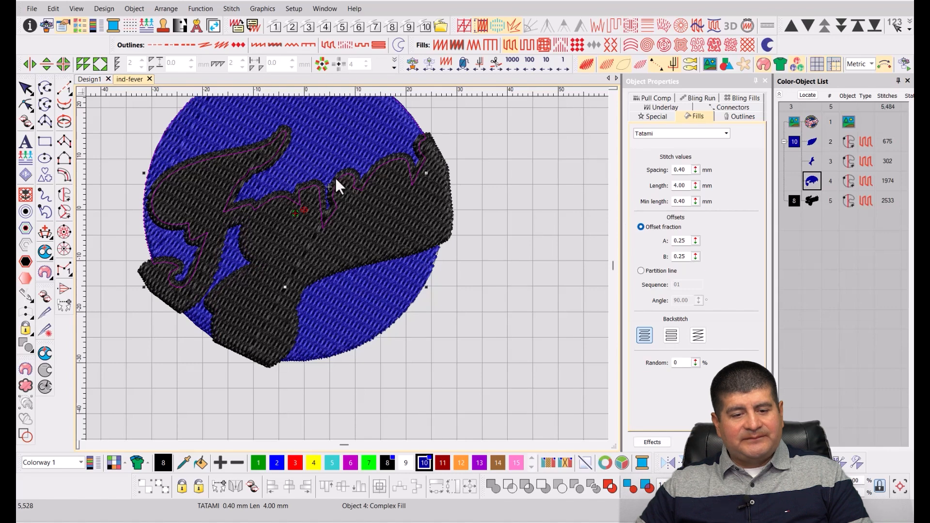
pyautogui.scroll(-2, 323, 179)
pyautogui.scroll(2, 347, 268)
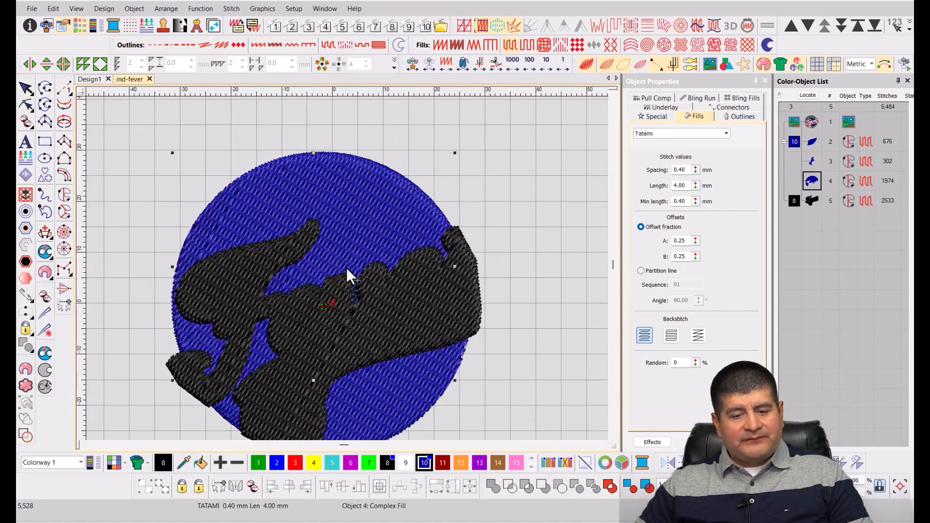
# - Delete the black lettering shape to inspect the blue pieces alone, and undo the deletion
pyautogui.click(810, 201)
pyautogui.press('Delete')
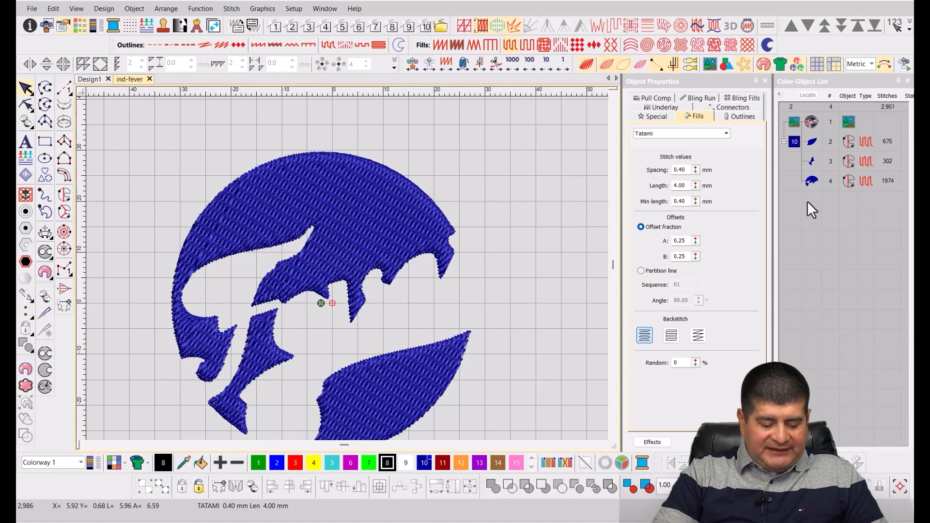
pyautogui.hotkey('ctrl', 'z')
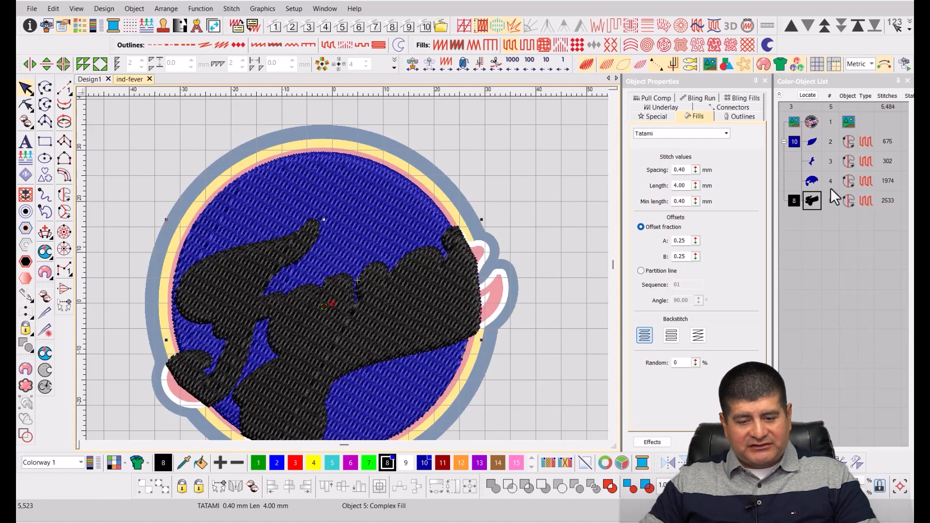
# - Inspect the edge where the lettering shape meets the blue fill below the F's upper stroke, with realistic stitch view off
pyautogui.press('t')
pyautogui.scroll(4, 272, 266)
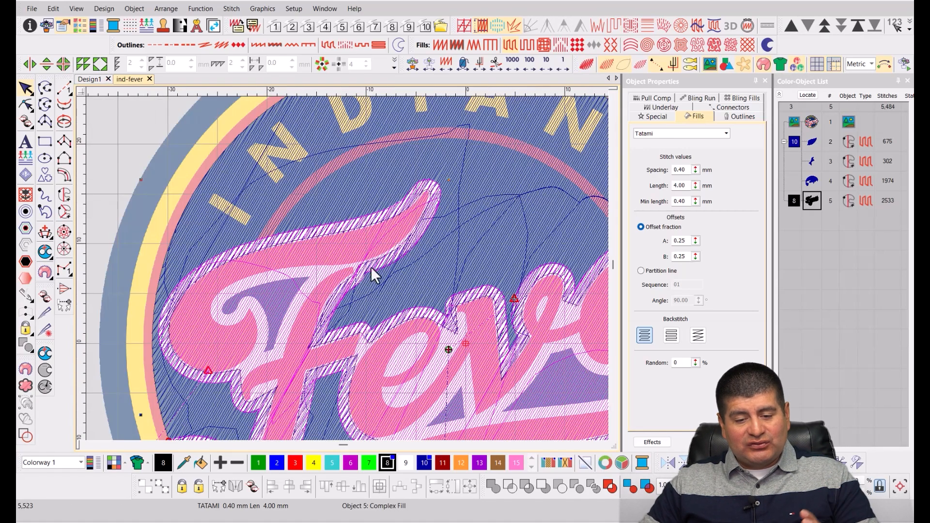
pyautogui.scroll(2, 354, 272)
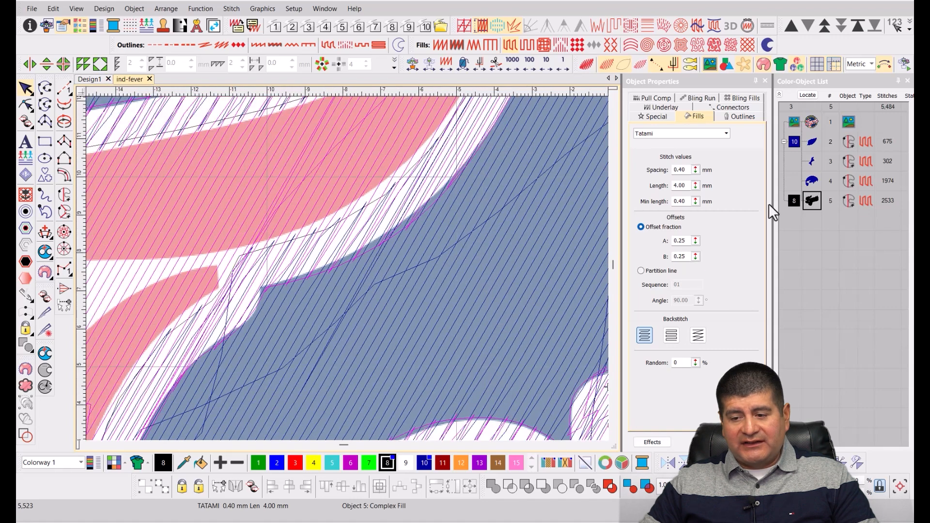
# - Measure the gap between the large blue piece's fill edge and the artwork's blue edge above the lettering
pyautogui.click(812, 181)
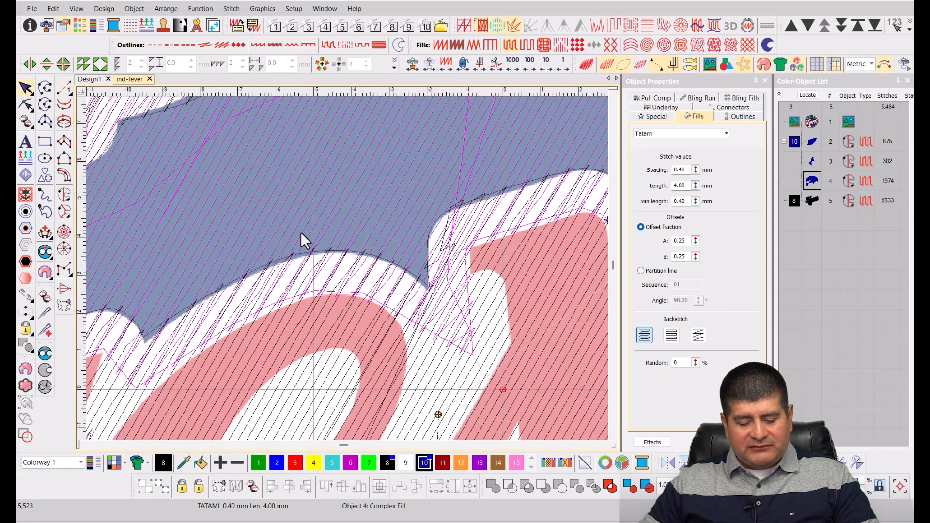
pyautogui.press('Escape')
pyautogui.press('m')
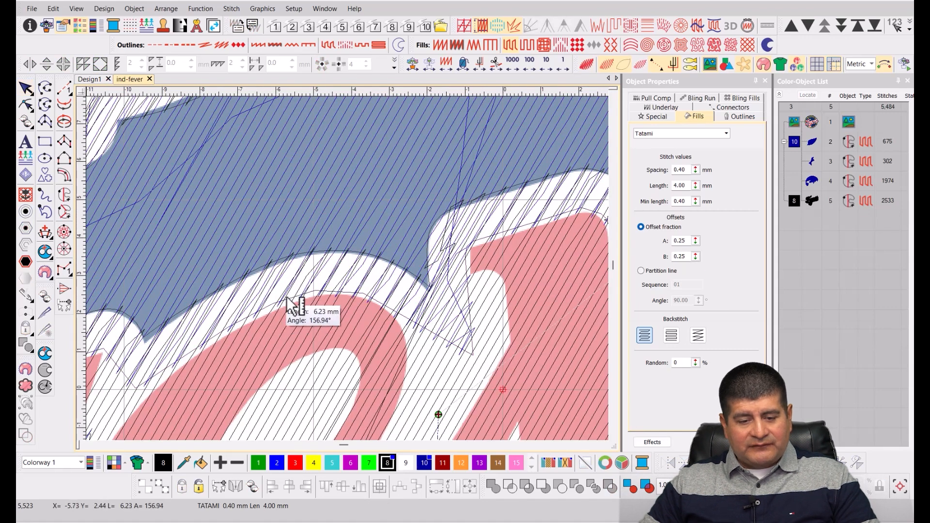
pyautogui.moveTo(279, 305); pyautogui.dragTo(320, 242)
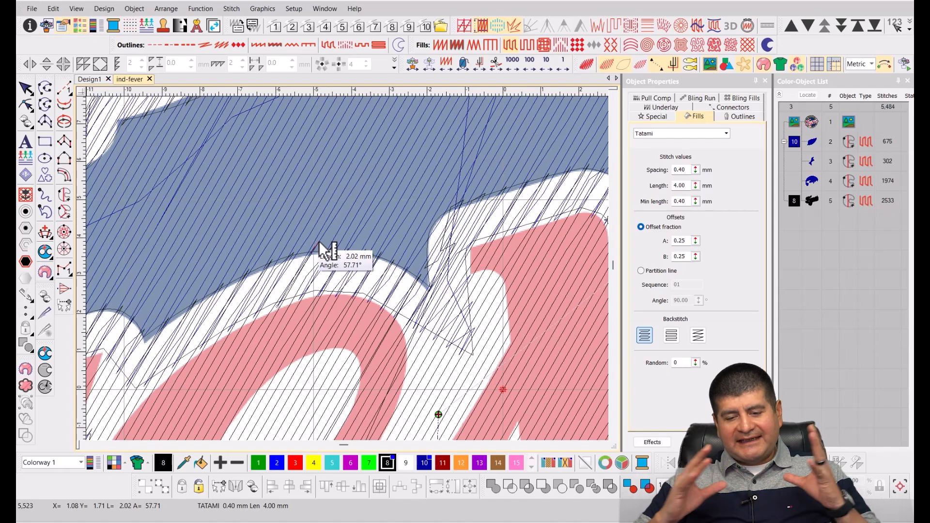
pyautogui.moveTo(320, 242); pyautogui.dragTo(244, 284)
# - Delete the black lettering shape, leaving only the cut blue background pieces
pyautogui.scroll(-3, 284, 278)
pyautogui.scroll(-5, 244, 283)
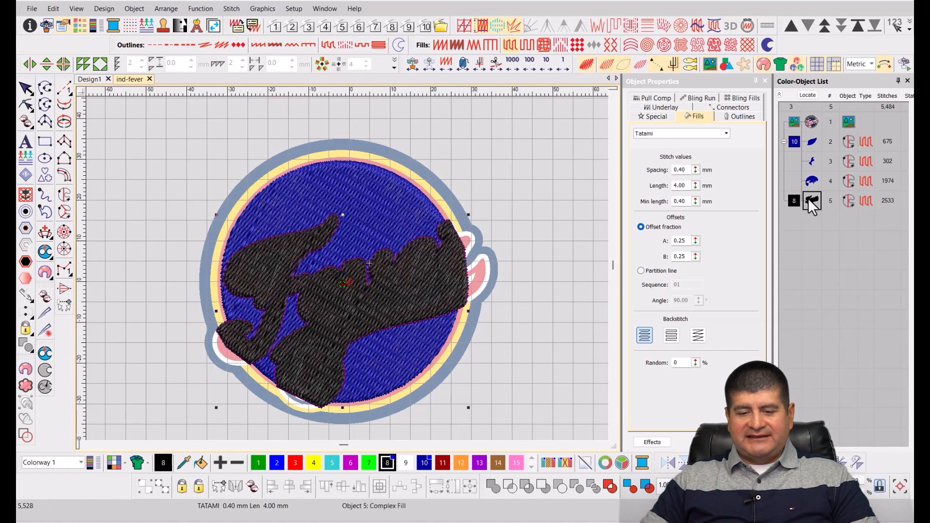
pyautogui.press('Delete')
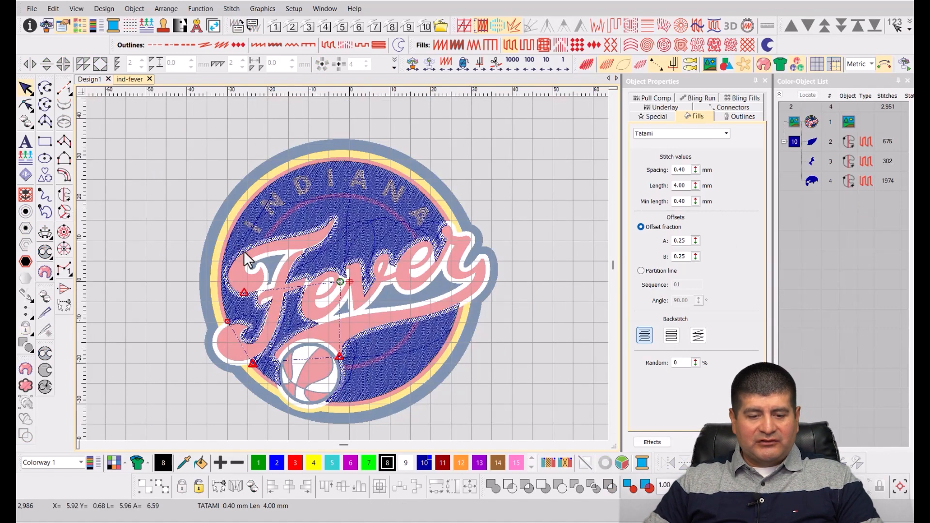
# - Enable a first underlay of type Tatami on all three blue pieces
pyautogui.scroll(5, 356, 271)
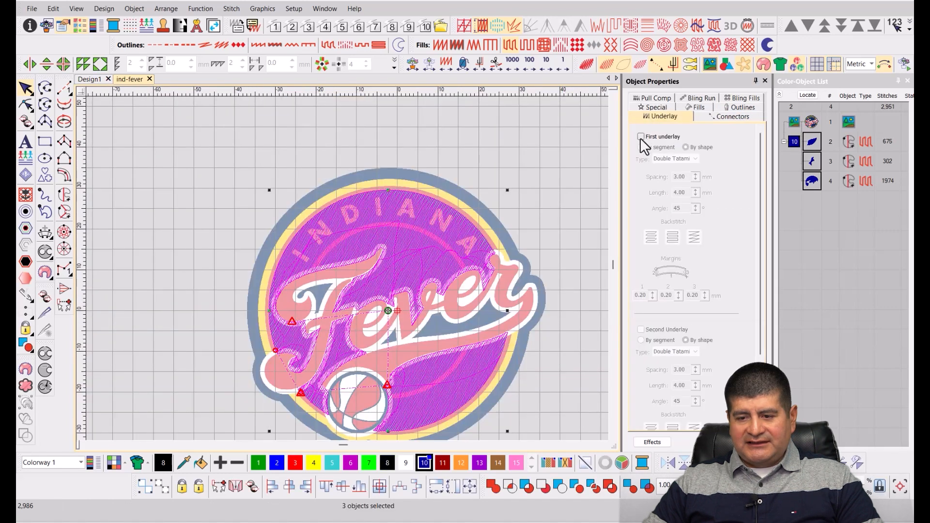
pyautogui.click(640, 136)
pyautogui.click(695, 159)
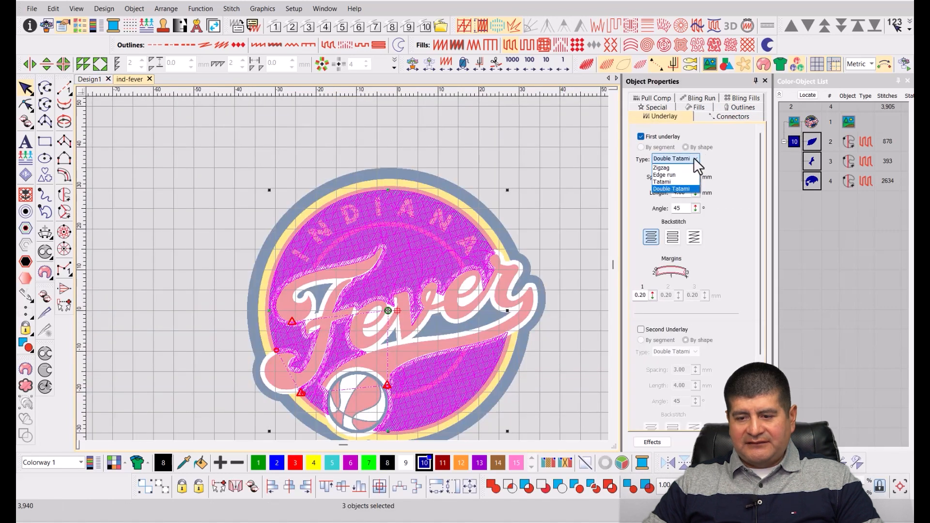
pyautogui.click(678, 183)
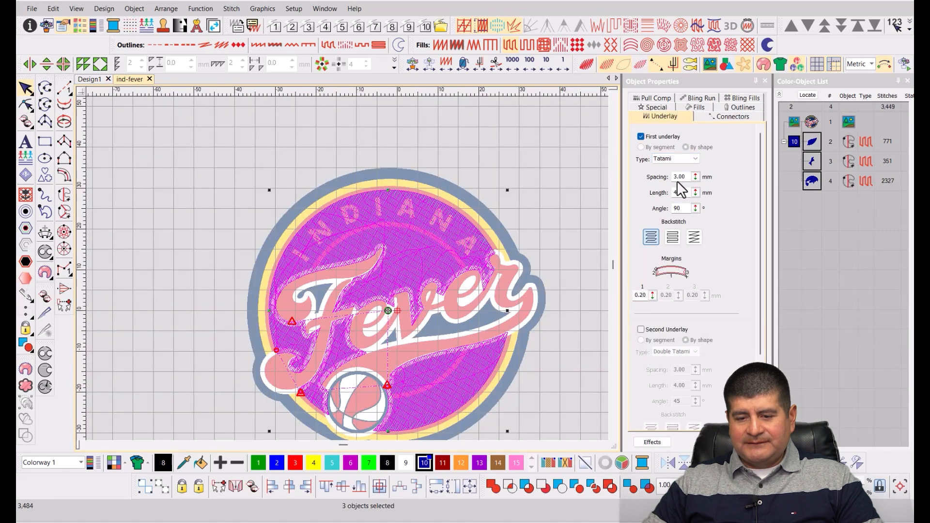
# - Hide the artwork and digitize one connecting run from the leaf-shaped piece's upper tip to the central piece and a short one towards the large piece
pyautogui.click(811, 160)
pyautogui.click(807, 141)
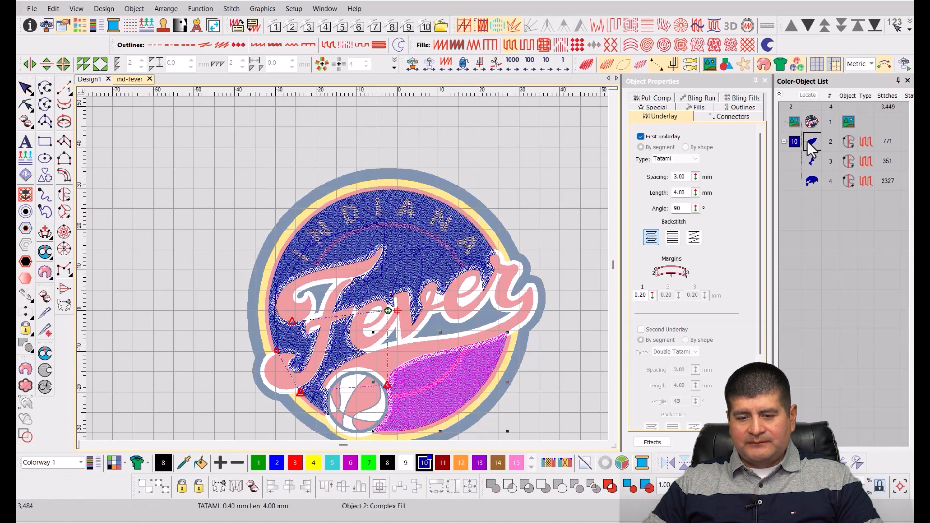
pyautogui.click(812, 181)
pyautogui.scroll(3, 346, 270)
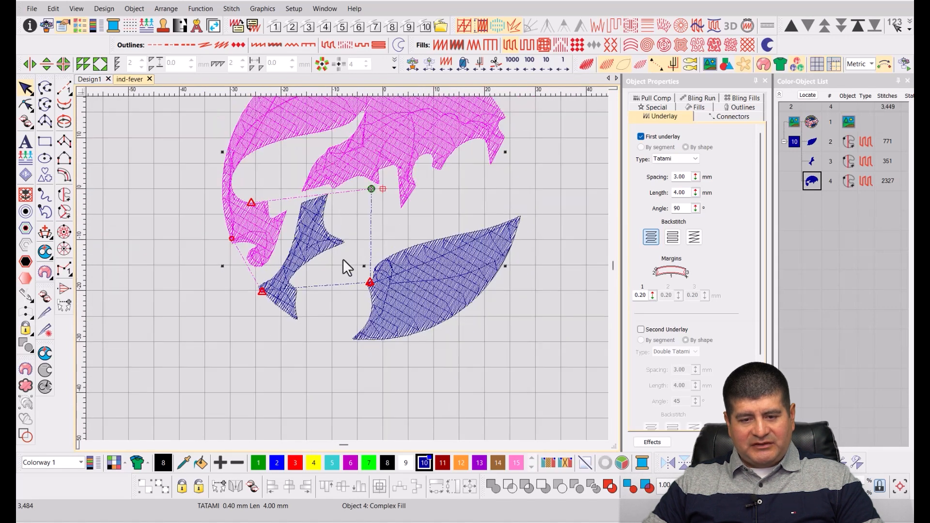
pyautogui.scroll(-1, 345, 264)
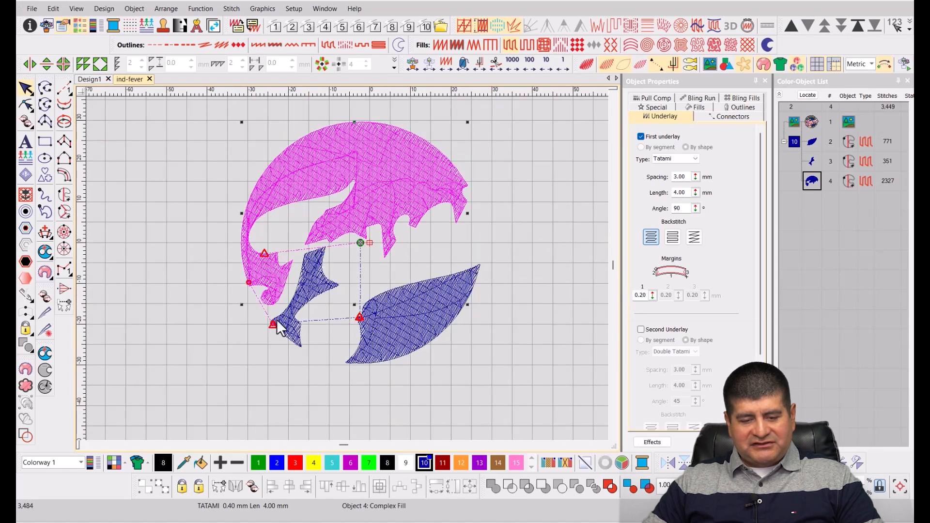
pyautogui.click(65, 88)
pyautogui.scroll(2, 356, 347)
pyautogui.scroll(-1, 348, 269)
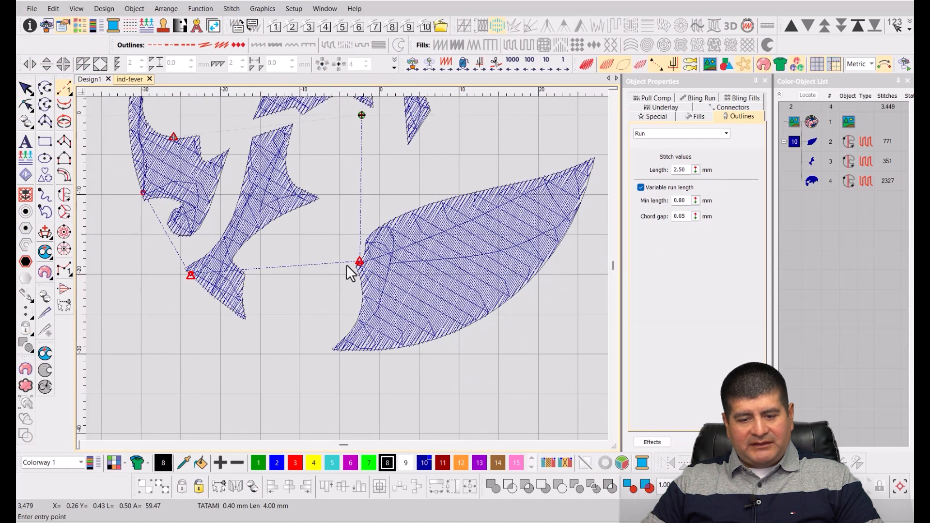
pyautogui.scroll(-2, 348, 264)
pyautogui.click(468, 245)
pyautogui.click(278, 225)
pyautogui.press('Return')
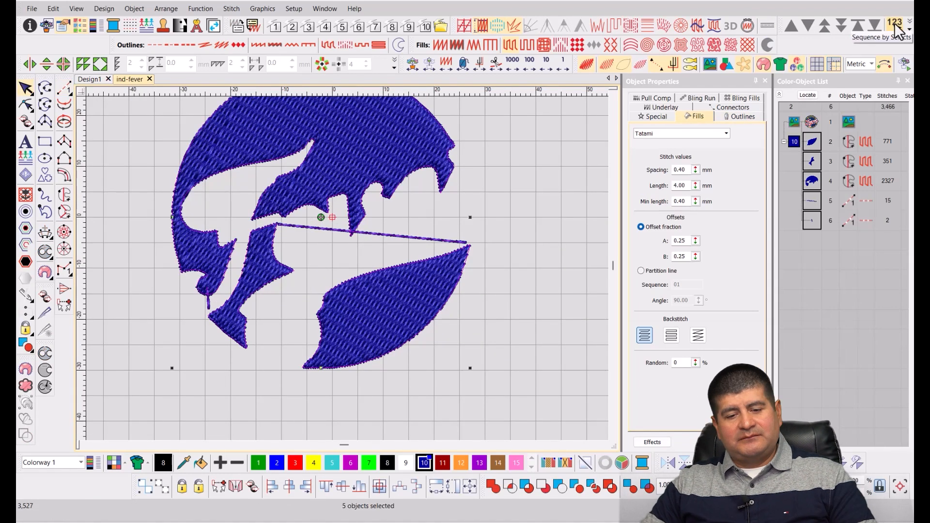
# - Sequence the blue pieces and connecting runs alternately in stitching order, and reshape the pieces' entry and exit points
pyautogui.press('0')
pyautogui.click(812, 142)
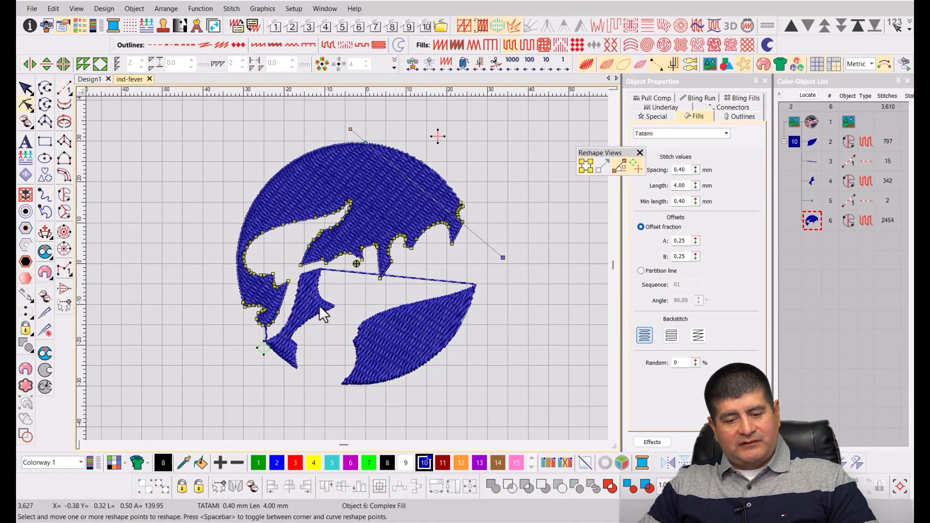
pyautogui.click(293, 310)
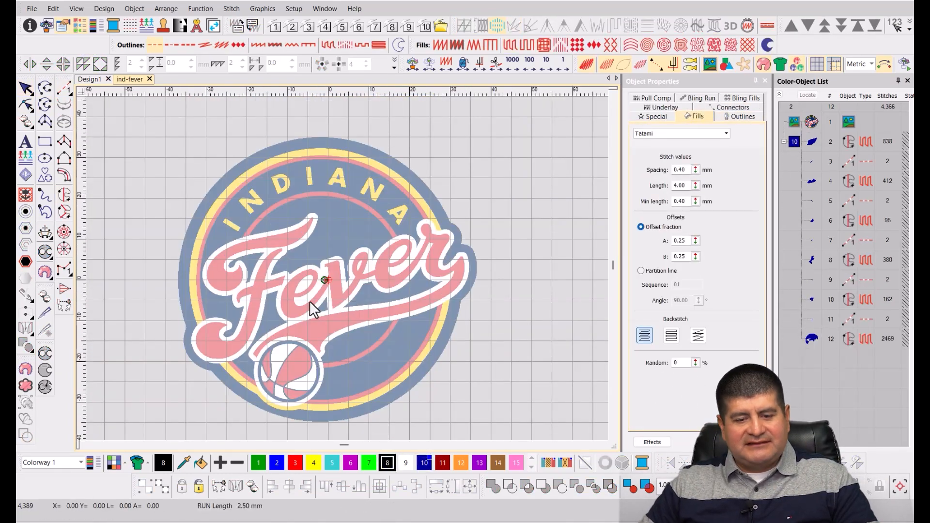
# - Examine the white border around the Fever lettering, the F's tail and the basketball to plan the column outlines
pyautogui.click(64, 160)
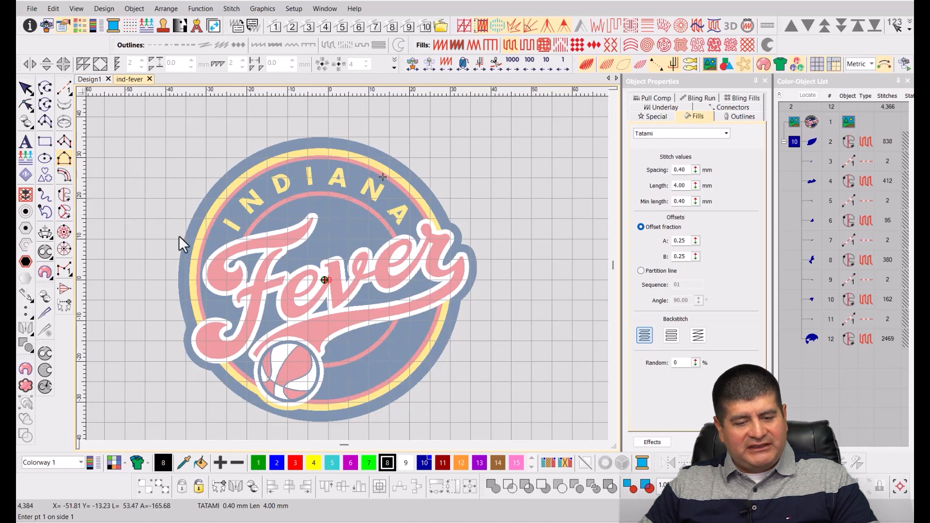
pyautogui.scroll(2, 231, 278)
pyautogui.scroll(-3, 359, 257)
pyautogui.scroll(3, 339, 252)
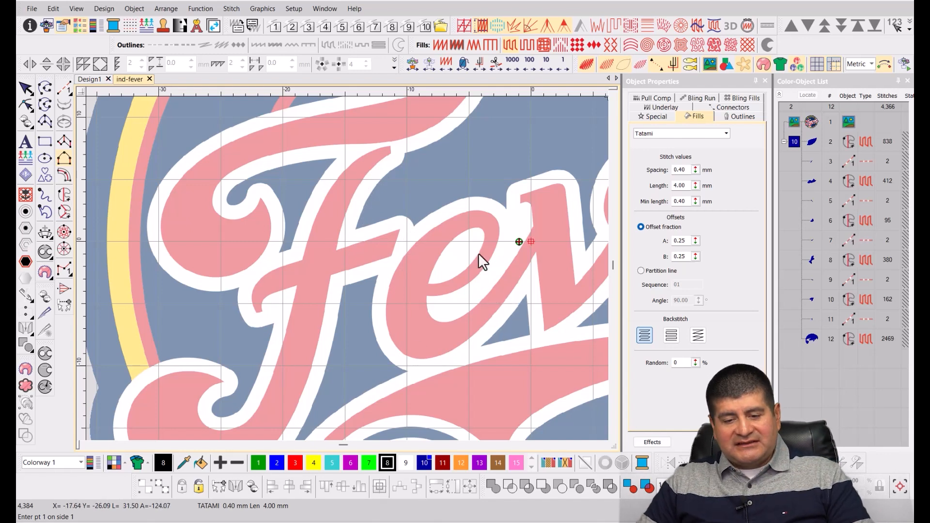
pyautogui.scroll(-2, 466, 254)
pyautogui.scroll(-1, 347, 268)
pyautogui.scroll(1, 410, 286)
pyautogui.scroll(-1, 272, 339)
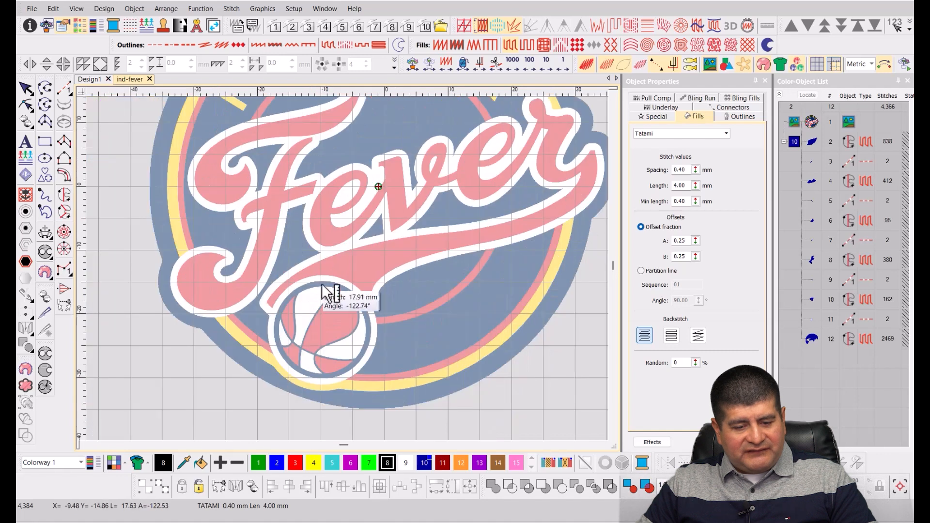
pyautogui.scroll(1, 313, 320)
pyautogui.scroll(-1, 339, 279)
pyautogui.scroll(1, 354, 275)
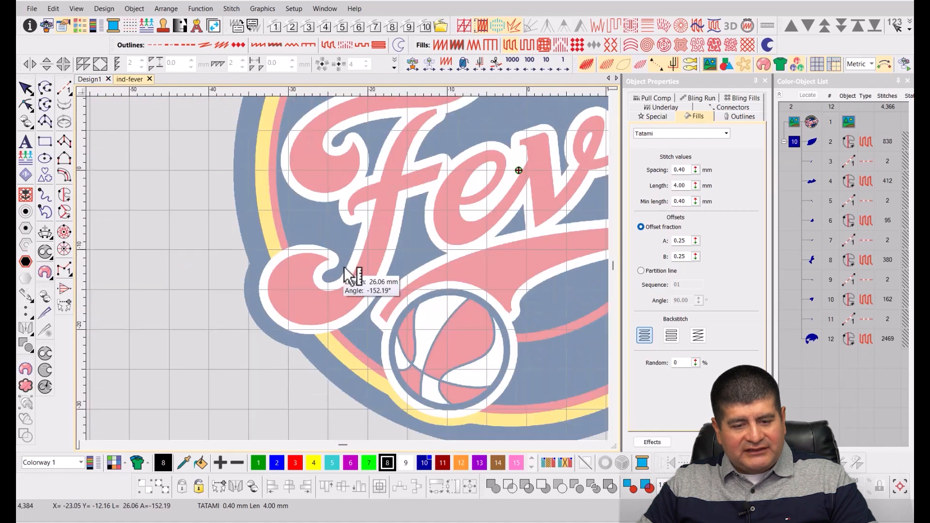
pyautogui.scroll(1, 354, 270)
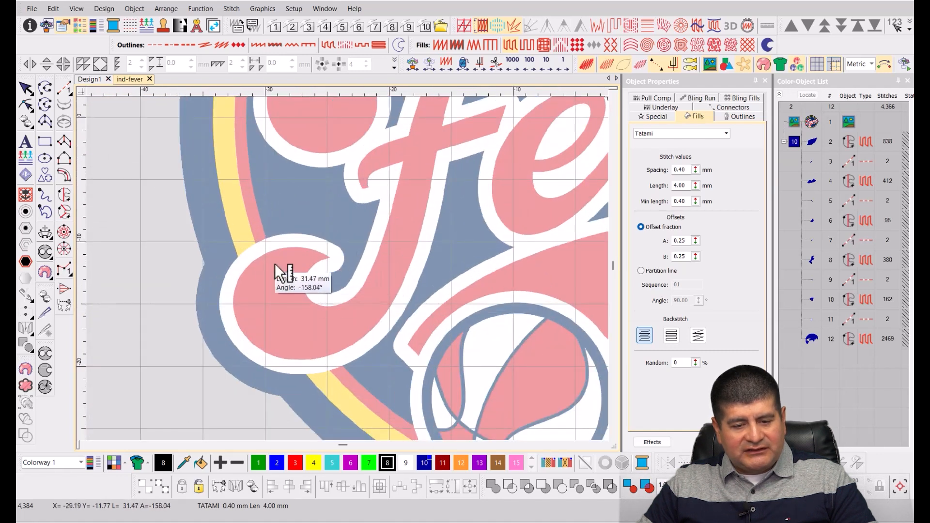
pyautogui.scroll(-2, 310, 291)
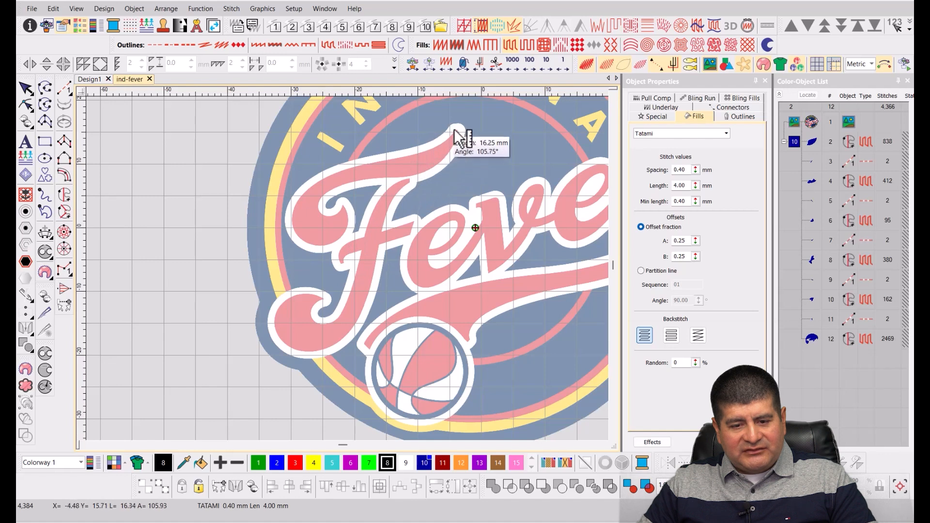
# - Trace the first side of a Column B border along the red edge of the F's upper curl and stroke
pyautogui.scroll(2, 348, 208)
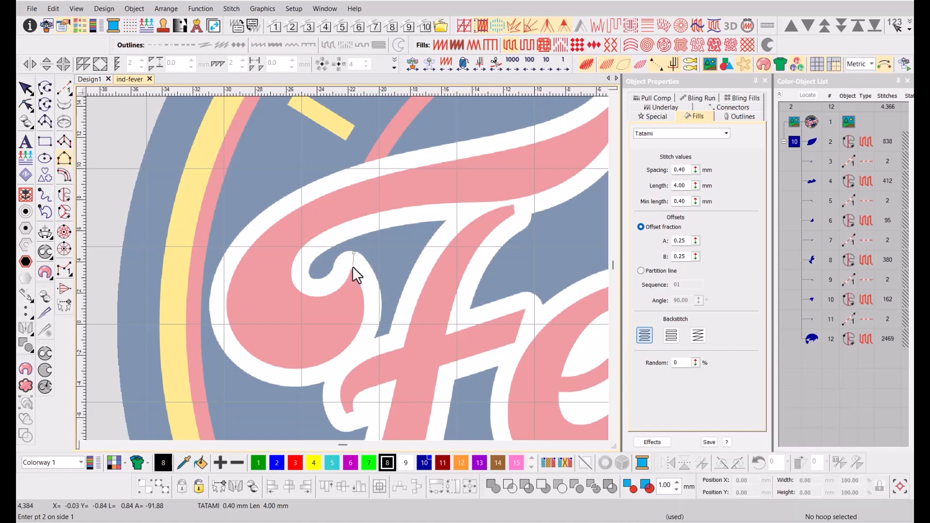
pyautogui.rightClick(329, 228)
pyautogui.scroll(4, 458, 211)
pyautogui.rightClick(328, 248)
pyautogui.click(400, 245)
pyautogui.press('Return')
# - Trace the second side of the curl border along the blue edge inside the F and complete the column
pyautogui.scroll(-4, 343, 333)
pyautogui.scroll(5, 326, 117)
pyautogui.click(326, 117)
pyautogui.click(303, 129)
pyautogui.click(282, 164)
pyautogui.click(258, 195)
pyautogui.click(227, 201)
pyautogui.click(208, 179)
pyautogui.click(222, 148)
pyautogui.click(270, 113)
pyautogui.scroll(-3, 392, 213)
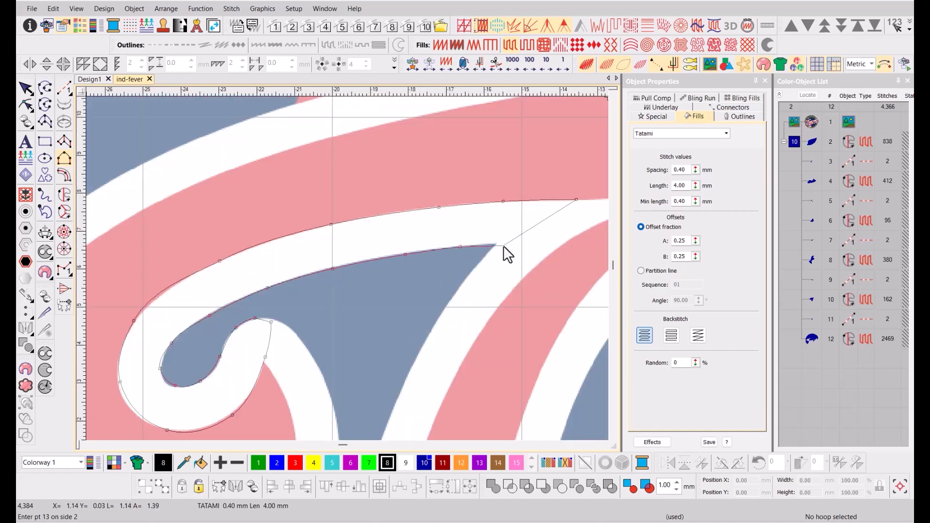
pyautogui.press('Return')
# - Set stitch angles across the F's curl border so the stitches follow the upper stroke and curve
pyautogui.click(294, 202)
pyautogui.click(299, 242)
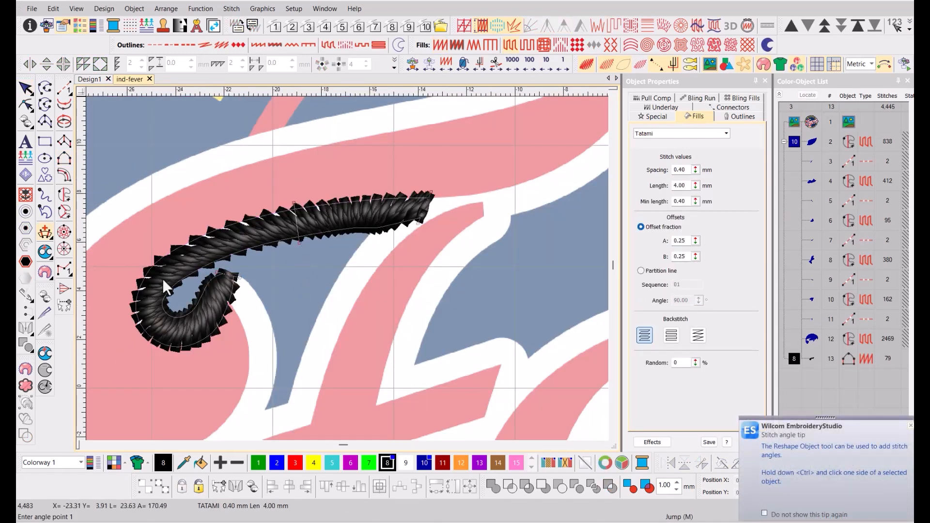
pyautogui.click(162, 234)
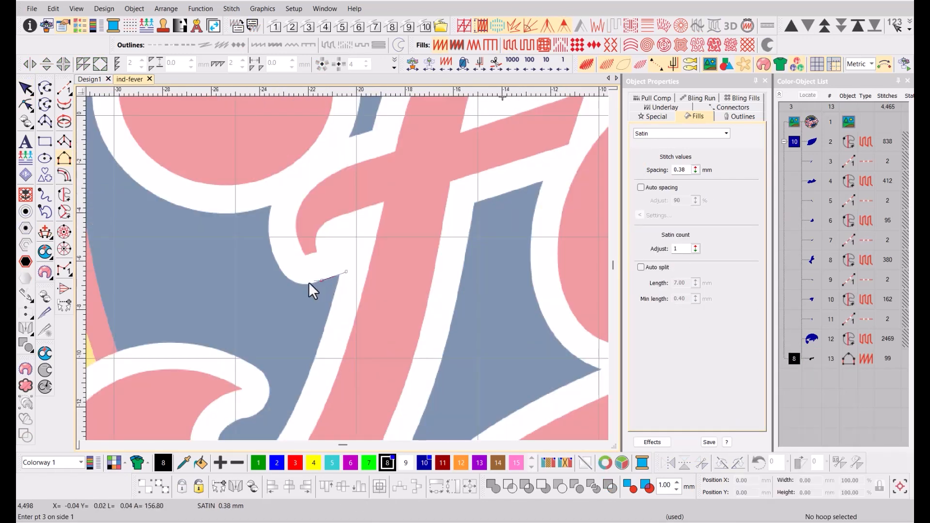
# - Trace the first side of a satin column along the outer edge of the F's crossbar hook and up the stem to the upper stroke
pyautogui.click(292, 281)
pyautogui.click(273, 248)
pyautogui.click(269, 207)
pyautogui.click(278, 182)
pyautogui.click(323, 153)
pyautogui.click(336, 144)
pyautogui.click(371, 130)
pyautogui.scroll(-1, 370, 130)
pyautogui.rightClick(369, 206)
pyautogui.rightClick(403, 145)
pyautogui.press('t')
pyautogui.scroll(1, 412, 139)
pyautogui.rightClick(370, 240)
pyautogui.rightClick(399, 223)
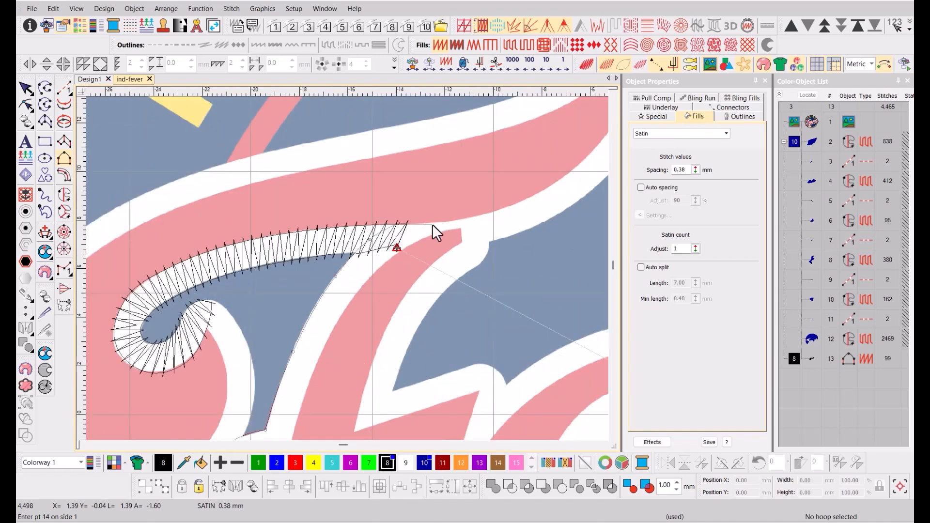
pyautogui.rightClick(475, 216)
pyautogui.press('Return')
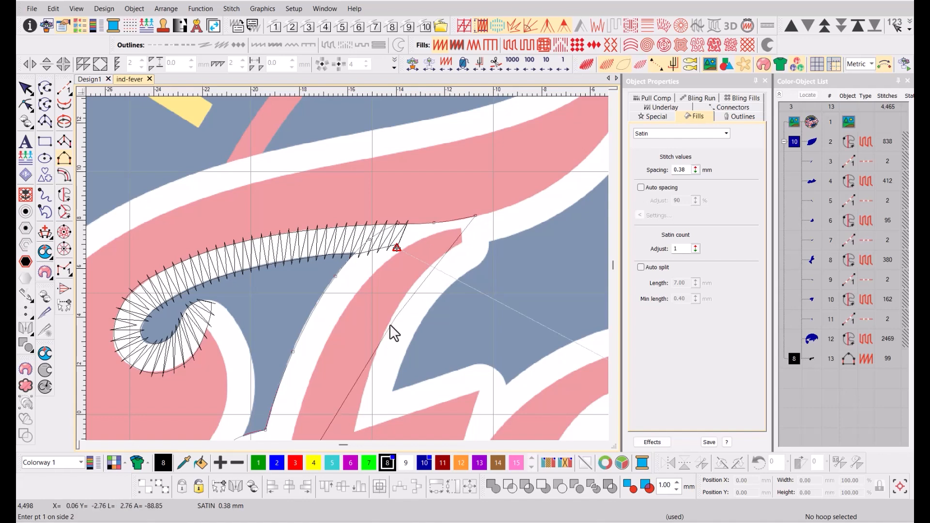
# - Trace the second side of the hook-and-stem column along the red lettering edge and complete the column
pyautogui.scroll(-2, 444, 265)
pyautogui.scroll(3, 269, 392)
pyautogui.click(273, 306)
pyautogui.click(233, 322)
pyautogui.rightClick(220, 293)
pyautogui.rightClick(229, 252)
pyautogui.rightClick(271, 219)
pyautogui.click(344, 194)
pyautogui.scroll(-1, 343, 194)
pyautogui.rightClick(371, 190)
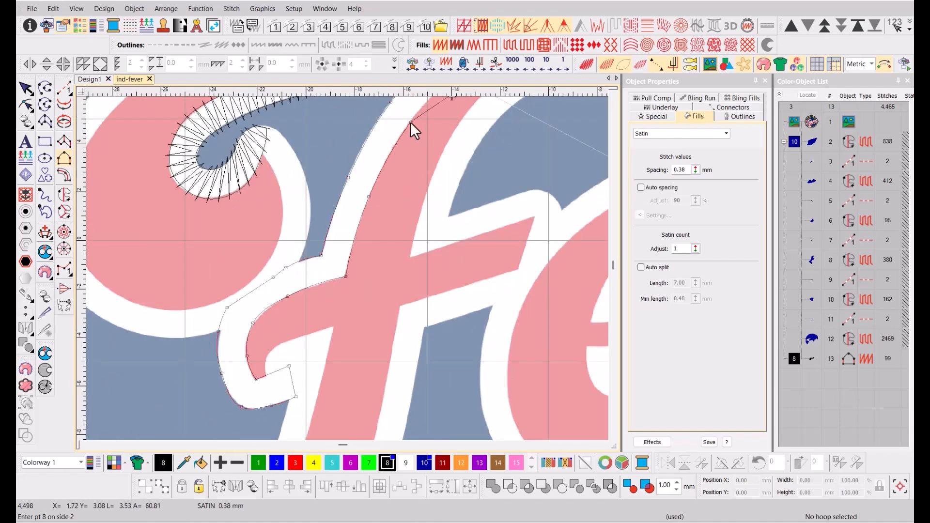
pyautogui.rightClick(413, 117)
pyautogui.scroll(-1, 418, 156)
pyautogui.rightClick(371, 203)
pyautogui.rightClick(401, 188)
pyautogui.click(424, 182)
pyautogui.press('Return')
# - Add stitch angles to the hook-and-stem column with the reshape tool
pyautogui.scroll(-1, 435, 182)
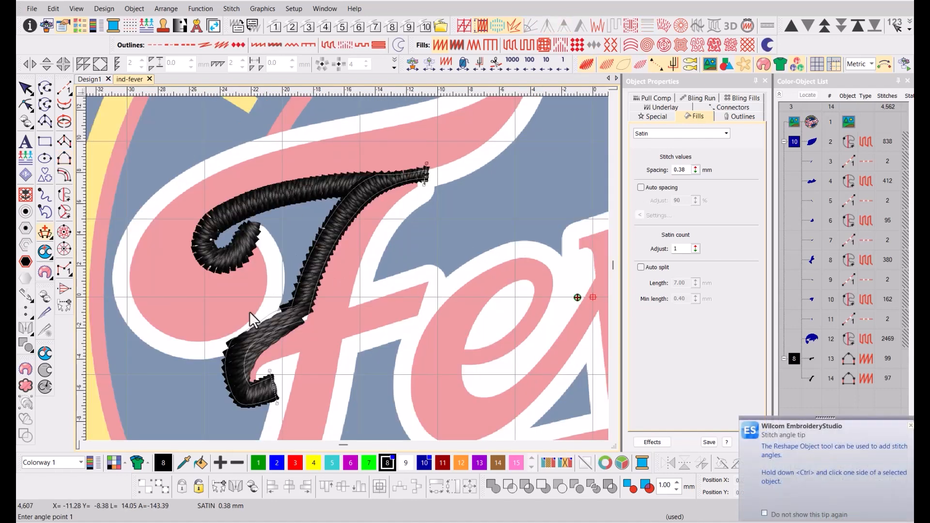
pyautogui.press('Return')
pyautogui.press('h')
pyautogui.keyDown('ctrl'); pyautogui.click(338, 266); pyautogui.keyUp('ctrl')
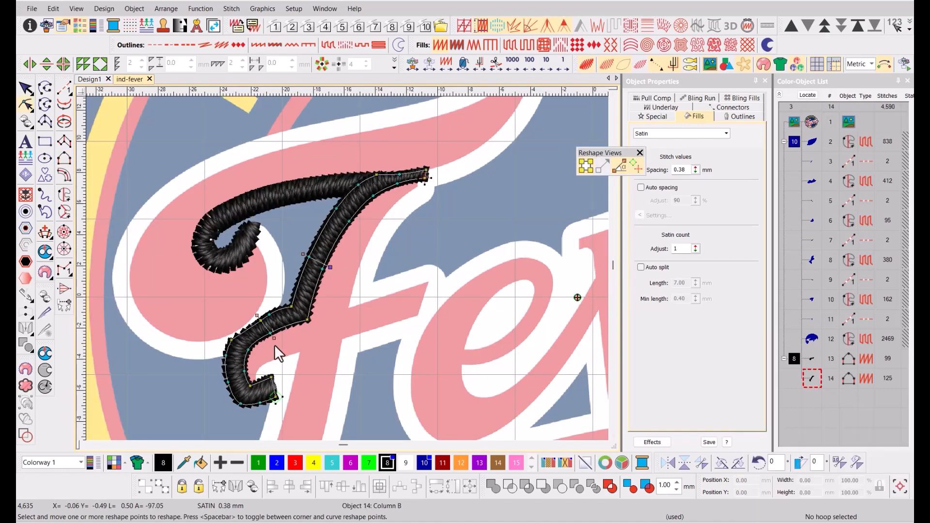
# - Digitize a short Column B satin segment along the underside of the F's crossbar hook, running towards the stem
pyautogui.click(69, 154)
pyautogui.click(316, 216)
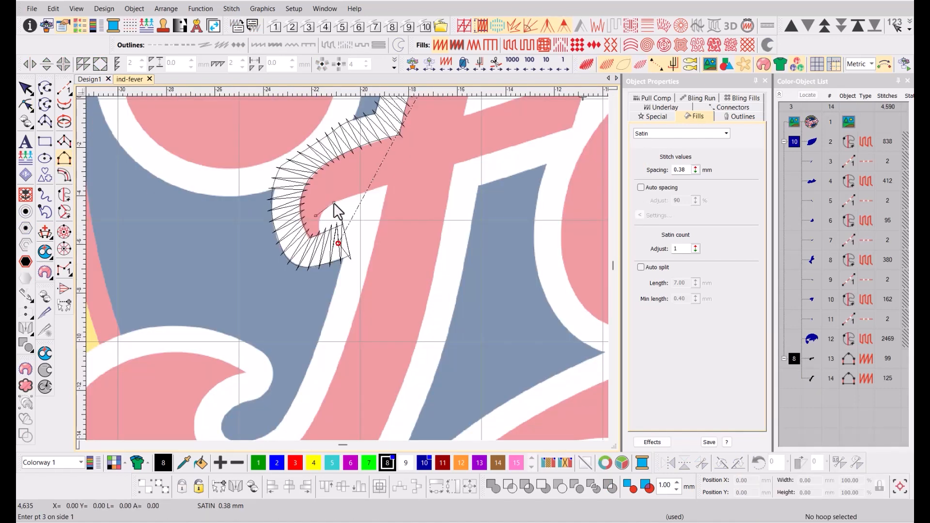
pyautogui.rightClick(334, 202)
pyautogui.click(386, 185)
pyautogui.press('Return')
pyautogui.click(322, 234)
pyautogui.click(376, 228)
pyautogui.press('Return')
# - Trace the first side of a satin column along the blue edge from the crossbar's right underside, down the stem and around the F's tail
pyautogui.scroll(-3, 470, 153)
pyautogui.click(516, 158)
pyautogui.click(474, 171)
pyautogui.rightClick(460, 244)
pyautogui.rightClick(425, 327)
pyautogui.rightClick(363, 376)
pyautogui.rightClick(293, 379)
pyautogui.rightClick(251, 343)
pyautogui.rightClick(244, 288)
pyautogui.rightClick(272, 256)
pyautogui.rightClick(321, 240)
pyautogui.rightClick(357, 251)
pyautogui.rightClick(369, 266)
pyautogui.rightClick(363, 279)
pyautogui.rightClick(353, 301)
pyautogui.rightClick(372, 293)
pyautogui.rightClick(384, 269)
pyautogui.click(409, 195)
pyautogui.press('Return')
# - Trace the second side of the tail column along the red lettering edge and complete the column
pyautogui.click(519, 141)
pyautogui.click(459, 159)
pyautogui.click(441, 252)
pyautogui.rightClick(394, 341)
pyautogui.rightClick(332, 369)
pyautogui.rightClick(275, 347)
pyautogui.rightClick(262, 297)
pyautogui.rightClick(281, 268)
pyautogui.rightClick(316, 256)
pyautogui.rightClick(352, 264)
pyautogui.rightClick(333, 283)
pyautogui.rightClick(331, 301)
pyautogui.rightClick(355, 313)
pyautogui.rightClick(386, 297)
pyautogui.click(424, 188)
pyautogui.press('Return')
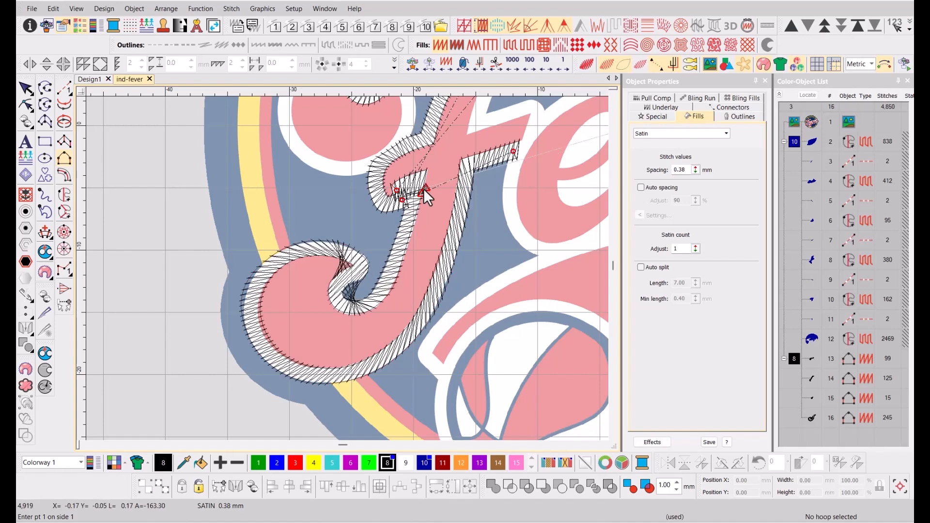
# - Add stitch angles around the tail column's outer bend and inner curl so the satin stitches follow its curves
pyautogui.press('t')
pyautogui.hotkey('ctrl', 'h')
pyautogui.scroll(-1, 422, 339)
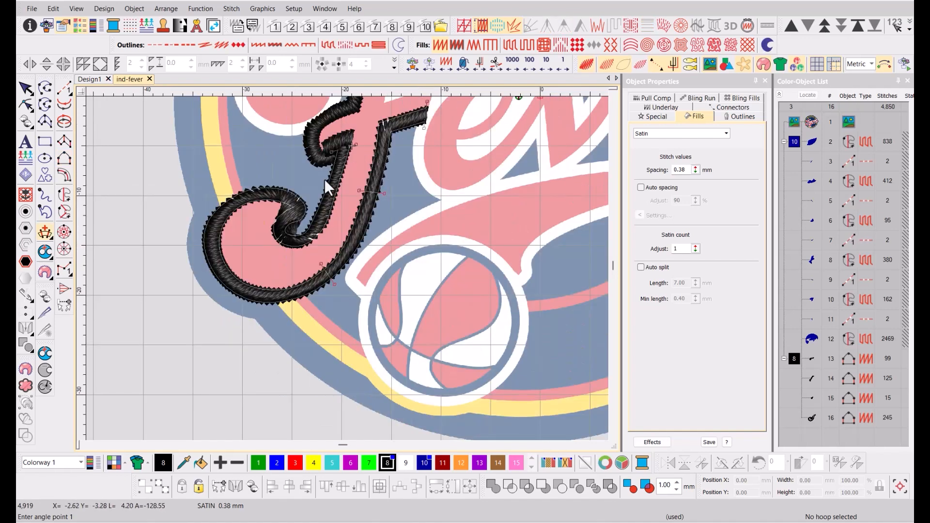
pyautogui.click(228, 252)
pyautogui.click(181, 255)
pyautogui.hotkey('ctrl', 'h')
pyautogui.click(277, 210)
pyautogui.click(294, 228)
pyautogui.scroll(4, 297, 228)
pyautogui.scroll(-3, 351, 284)
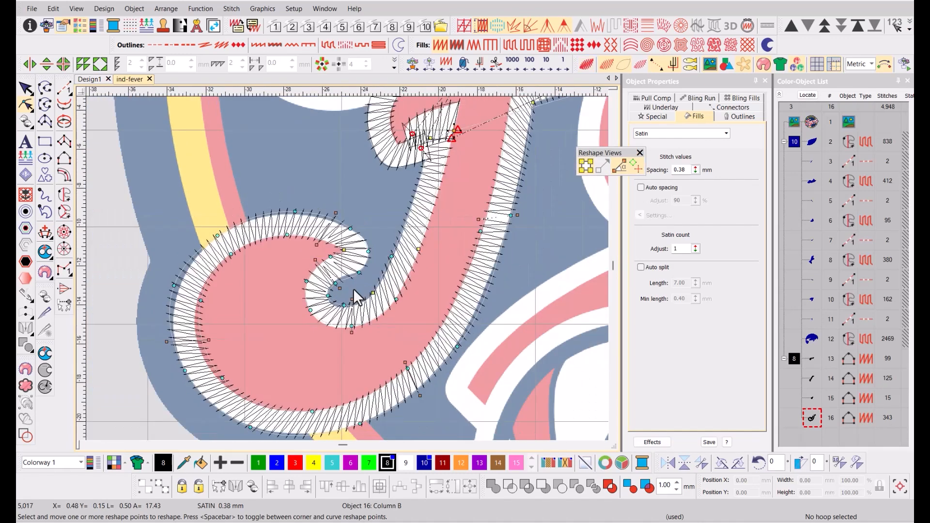
pyautogui.click(25, 89)
# - Trace the first side of a satin column along the blue edge from the F's upper curl around its bulb to the top bar's tip
pyautogui.scroll(-2, 414, 329)
pyautogui.click(336, 225)
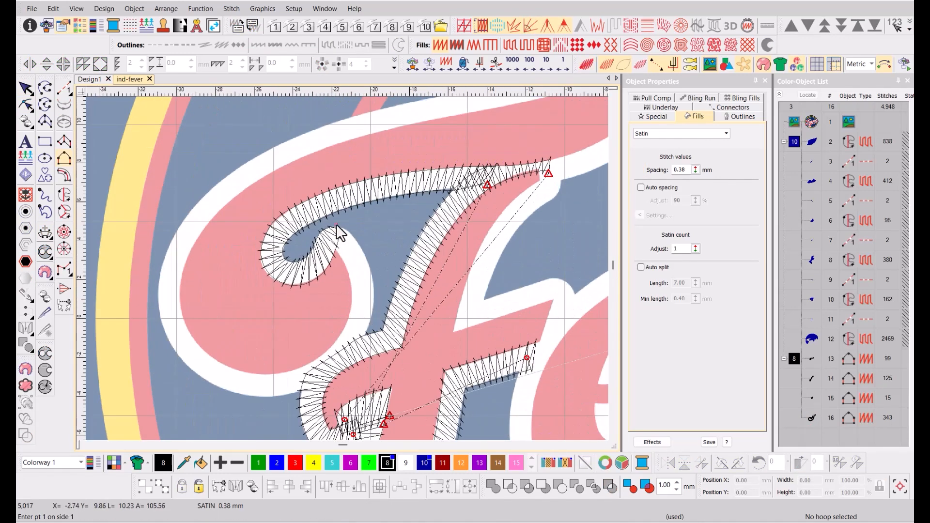
pyautogui.rightClick(360, 244)
pyautogui.rightClick(375, 298)
pyautogui.rightClick(361, 352)
pyautogui.rightClick(295, 393)
pyautogui.rightClick(226, 388)
pyautogui.rightClick(160, 321)
pyautogui.rightClick(172, 237)
pyautogui.rightClick(228, 174)
pyautogui.rightClick(309, 132)
pyautogui.rightClick(401, 180)
pyautogui.rightClick(494, 162)
pyautogui.rightClick(575, 140)
pyautogui.scroll(-2, 347, 268)
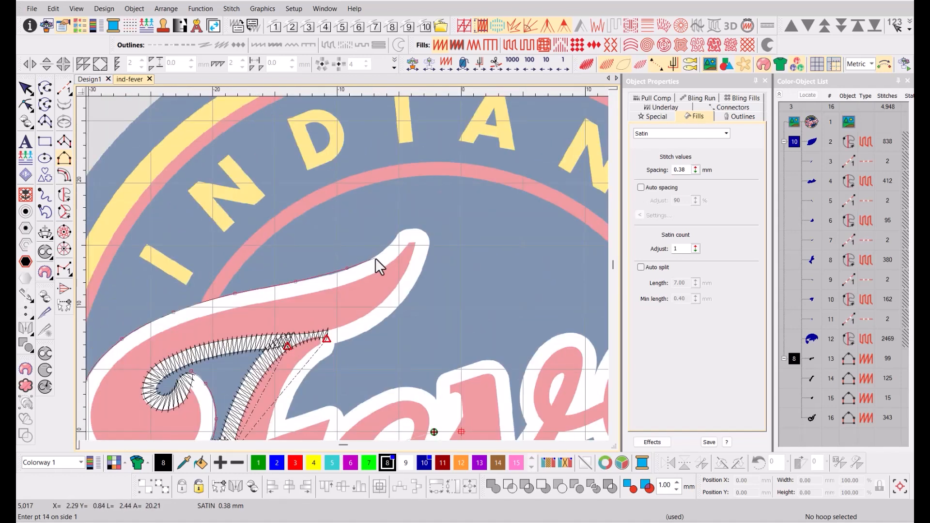
pyautogui.rightClick(423, 231)
pyautogui.press('Return')
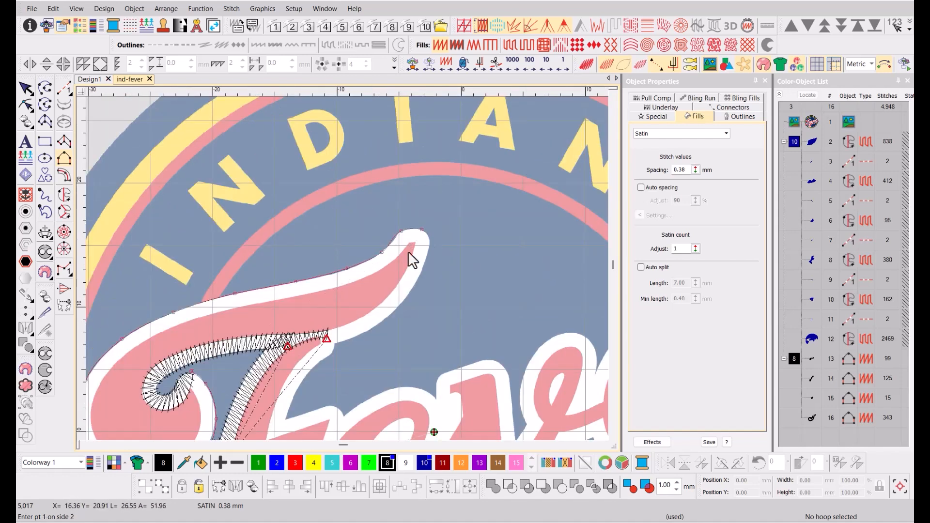
# - Trace the column's second side along the red lettering edge around the bulb to the top bar's tip and complete the column
pyautogui.scroll(2, 204, 399)
pyautogui.click(311, 217)
pyautogui.rightClick(320, 241)
pyautogui.rightClick(334, 264)
pyautogui.rightClick(342, 308)
pyautogui.rightClick(326, 354)
pyautogui.rightClick(275, 394)
pyautogui.rightClick(205, 395)
pyautogui.rightClick(142, 343)
pyautogui.rightClick(159, 214)
pyautogui.rightClick(235, 152)
pyautogui.rightClick(358, 102)
pyautogui.rightClick(491, 151)
pyautogui.scroll(-2, 522, 147)
pyautogui.rightClick(386, 261)
pyautogui.rightClick(434, 245)
pyautogui.rightClick(471, 228)
pyautogui.rightClick(509, 197)
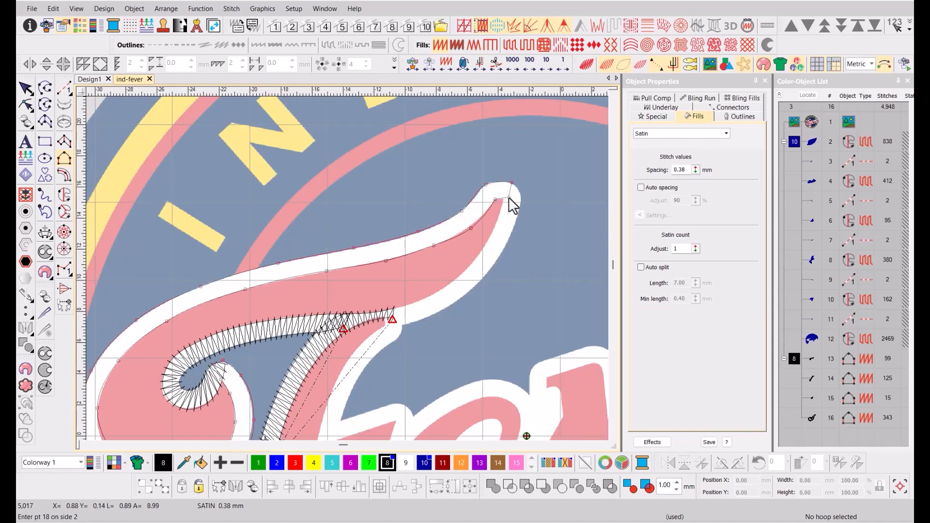
pyautogui.press('Return')
# - Add stitch angles across the top bar column at its tip, upper edge, outer bend and inner curl
pyautogui.scroll(-2, 330, 206)
pyautogui.hotkey('ctrl', 'h')
pyautogui.click(377, 199)
pyautogui.click(405, 243)
pyautogui.click(224, 314)
pyautogui.click(169, 340)
pyautogui.click(270, 270)
pyautogui.click(237, 228)
pyautogui.press('Return')
pyautogui.press('t')
pyautogui.scroll(1, 427, 204)
pyautogui.press('t')
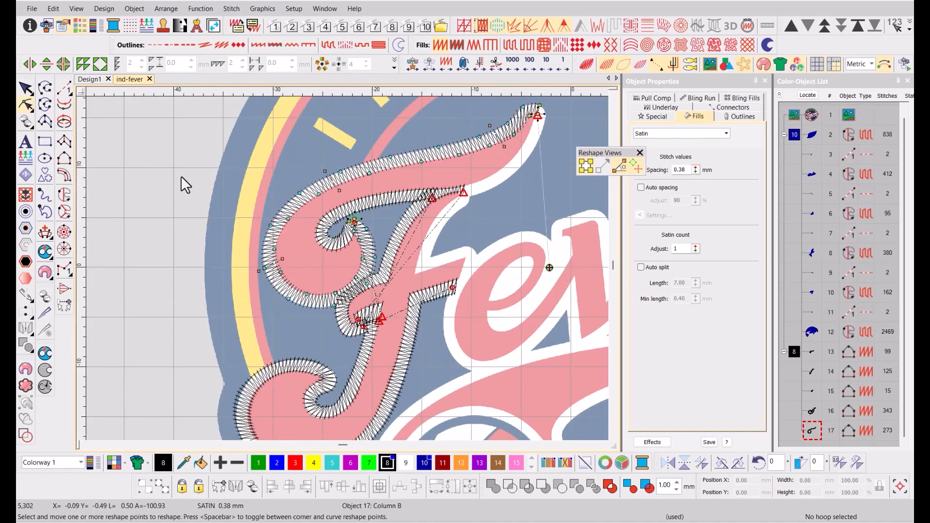
# - Trace the first side of a Column B object along the blue edge from under the top bar, down the stem and over the crossbar's end
pyautogui.click(64, 158)
pyautogui.scroll(4, 514, 171)
pyautogui.click(375, 263)
pyautogui.rightClick(366, 281)
pyautogui.rightClick(336, 310)
pyautogui.rightClick(286, 367)
pyautogui.click(298, 365)
pyautogui.rightClick(361, 347)
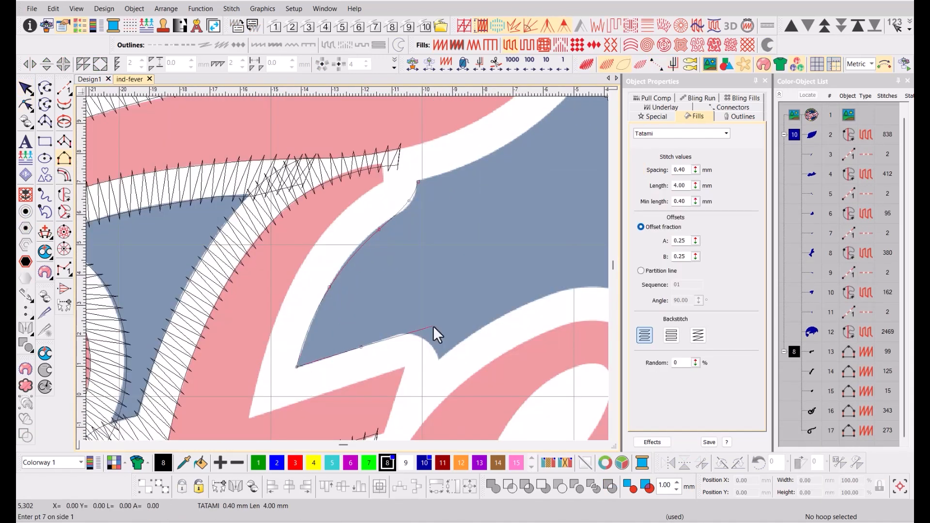
pyautogui.click(438, 355)
pyautogui.scroll(-1, 436, 368)
pyautogui.click(434, 379)
pyautogui.press('Return')
# - Trace the second side of the stem-and-crossbar column along the red lettering edge and complete the column
pyautogui.click(327, 186)
pyautogui.rightClick(311, 202)
pyautogui.rightClick(281, 233)
pyautogui.rightClick(245, 284)
pyautogui.click(211, 393)
pyautogui.click(326, 367)
pyautogui.press('Return')
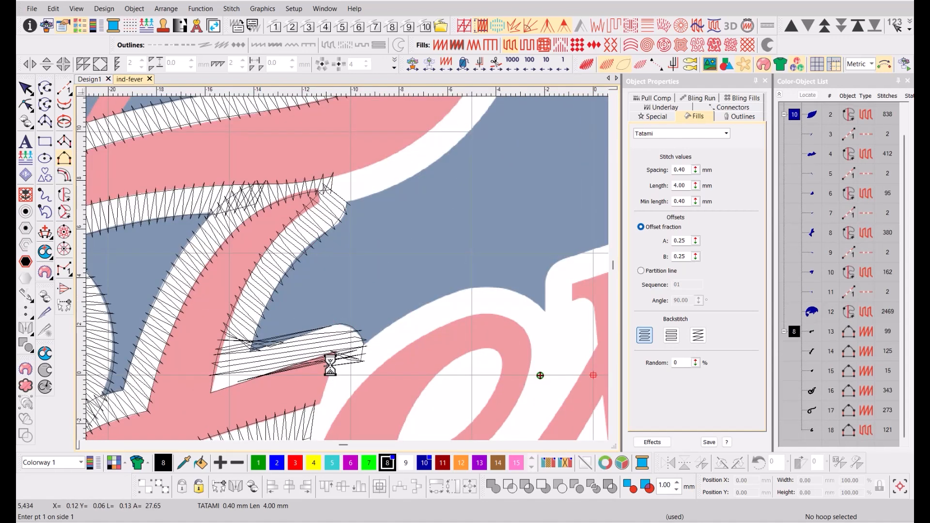
# - Add a stitch angle across the crossbar part of the column and change its fill from Tatami to Satin
pyautogui.click(287, 321)
pyautogui.click(306, 383)
pyautogui.press('Return')
pyautogui.press('Escape')
pyautogui.hotkey('shift', 'i')
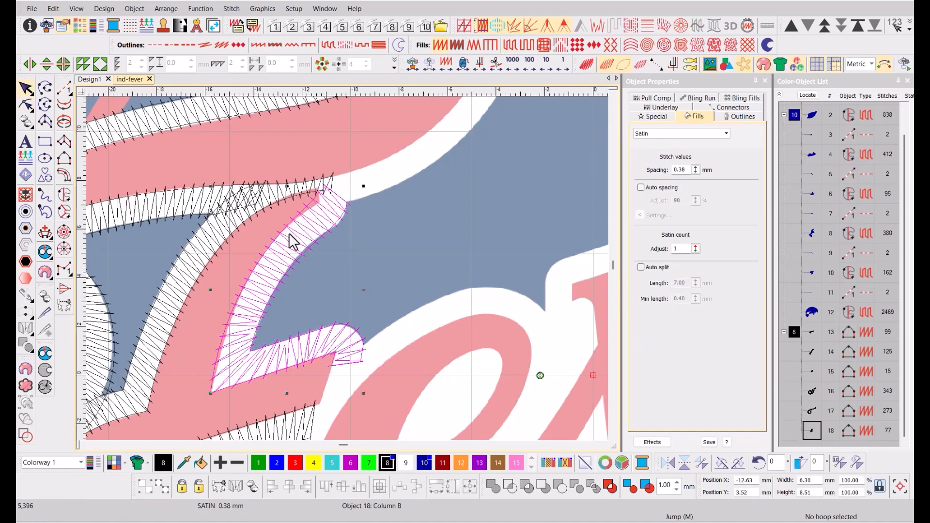
# - Trace the first side of a satin column along the red edge on the top bar's underside, from its tip to the stem
pyautogui.scroll(-2, 399, 189)
pyautogui.press('space')
pyautogui.click(376, 197)
pyautogui.click(371, 215)
pyautogui.rightClick(362, 246)
pyautogui.rightClick(325, 297)
pyautogui.rightClick(289, 317)
pyautogui.rightClick(255, 326)
pyautogui.press('Return')
# - Trace the underside column's second side along the blue edge from the tip to the stem and complete the column
pyautogui.click(388, 206)
pyautogui.rightClick(390, 223)
pyautogui.rightClick(374, 268)
pyautogui.rightClick(339, 306)
pyautogui.rightClick(295, 335)
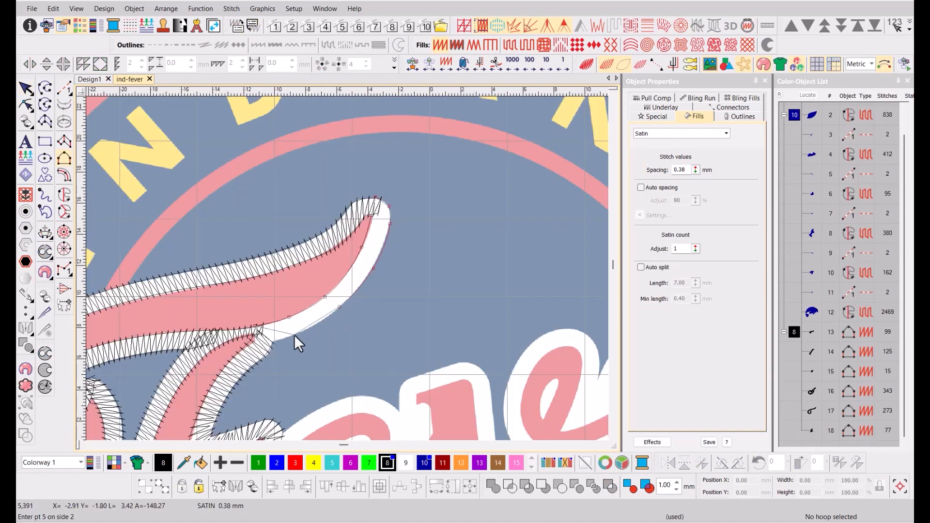
pyautogui.rightClick(269, 344)
pyautogui.press('Return')
pyautogui.press('t')
pyautogui.press('t')
pyautogui.scroll(-2, 338, 319)
# - Select all of the F's satin border columns and resequence them
pyautogui.press('Escape')
pyautogui.hotkey('ctrl', 'a')
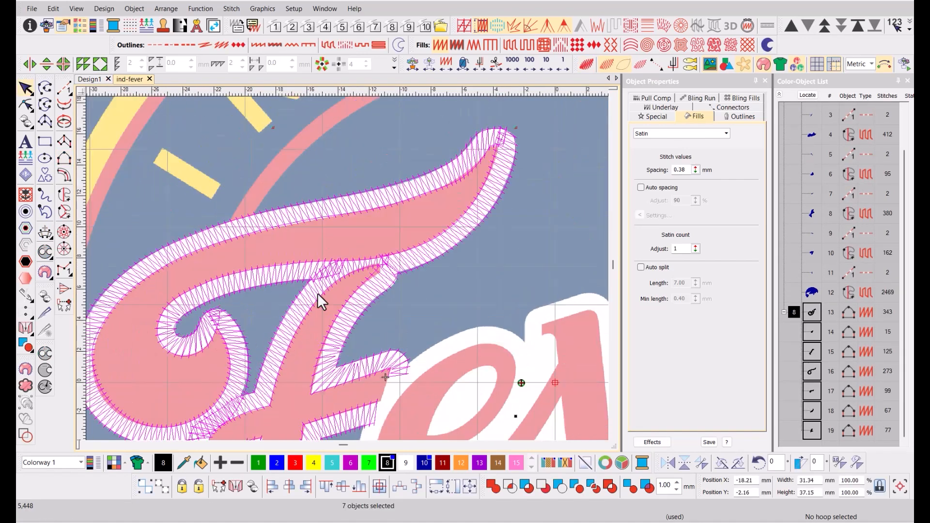
pyautogui.moveTo(347, 309); pyautogui.dragTo(382, 211)
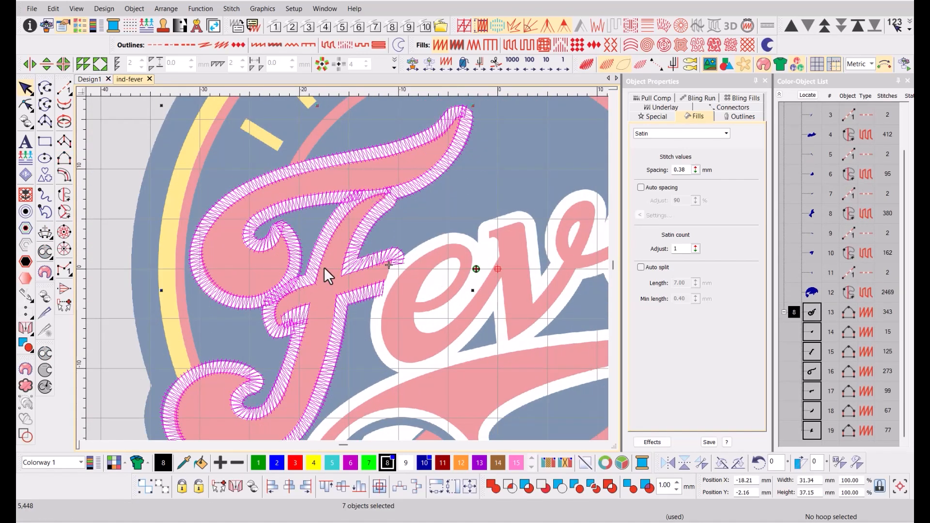
pyautogui.scroll(2, 324, 266)
# - Set the pull compensation of the F's border columns to 0.30 mm
pyautogui.click(668, 97)
pyautogui.doubleClick(685, 151)
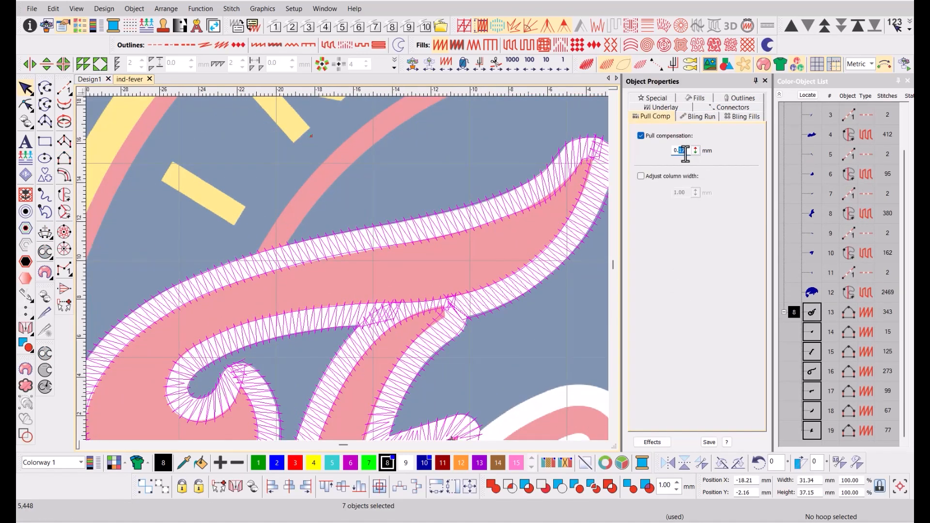
pyautogui.write('0.3')
pyautogui.press('Return')
pyautogui.press('t')
pyautogui.press('t')
pyautogui.scroll(-1, 342, 272)
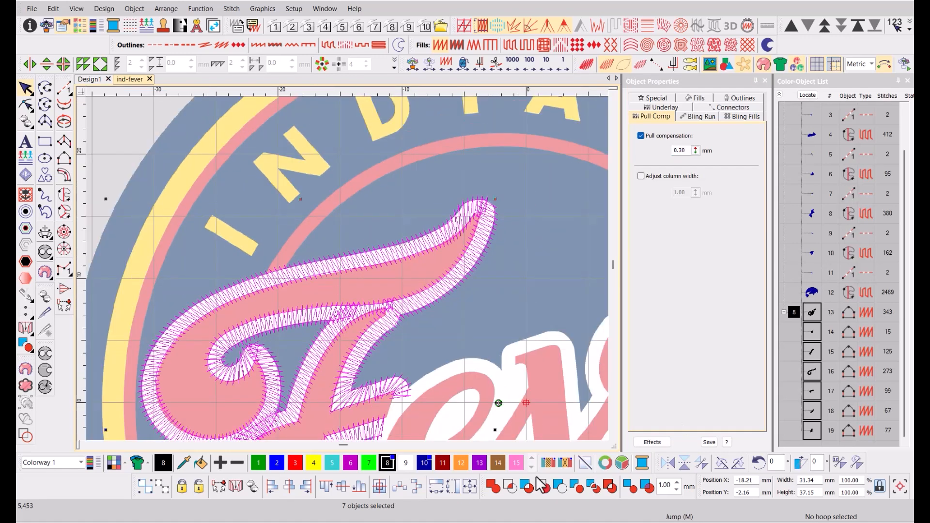
# - Recolour the F's border columns to white colour 9, preview the whole design, and hide the blue background fill objects
pyautogui.rightClick(851, 292)
pyautogui.press('t')
pyautogui.press('0')
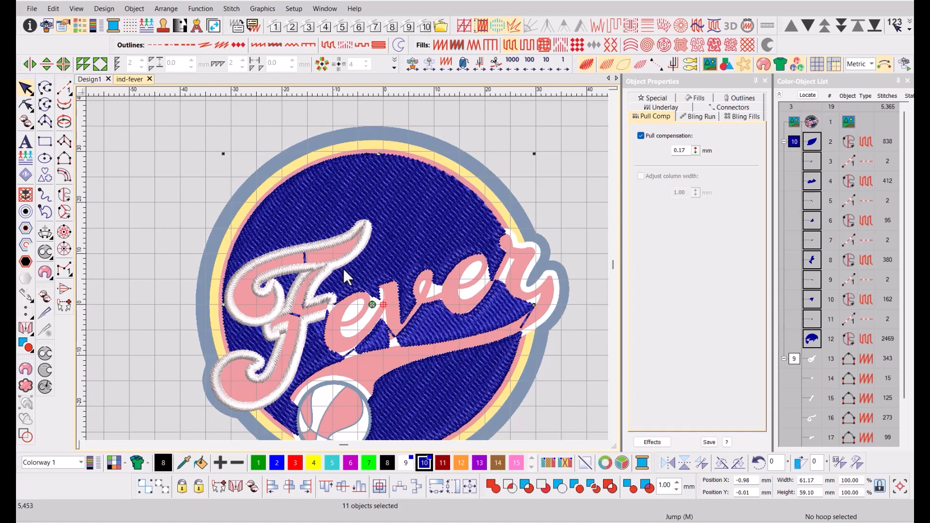
pyautogui.press('a')
# - Trace the first side of a satin column along the e's red edge from its crossbar underside, around the letter to its exit stroke
pyautogui.scroll(4, 341, 270)
pyautogui.click(340, 322)
pyautogui.click(358, 321)
pyautogui.click(396, 296)
pyautogui.click(411, 265)
pyautogui.click(402, 242)
pyautogui.click(382, 241)
pyautogui.click(351, 255)
pyautogui.click(326, 277)
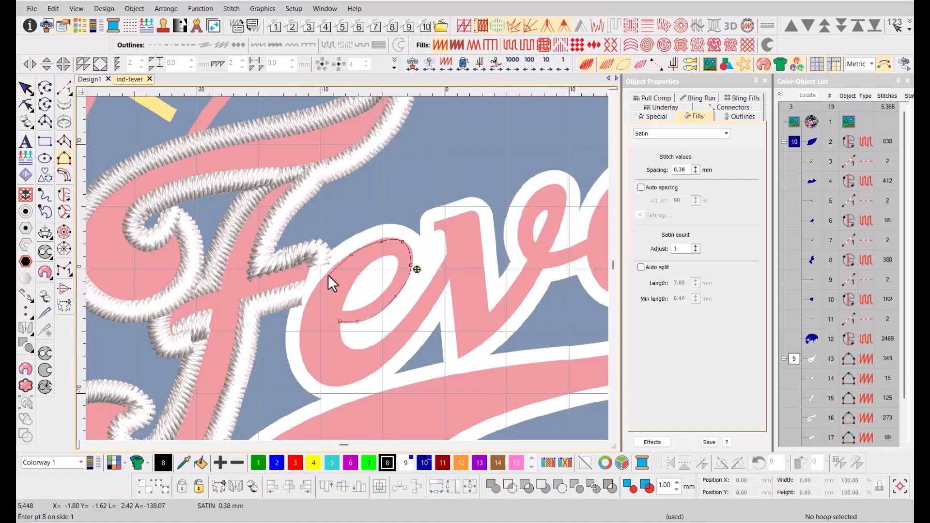
pyautogui.click(301, 342)
pyautogui.click(309, 371)
pyautogui.click(333, 385)
pyautogui.click(375, 373)
pyautogui.click(406, 340)
pyautogui.click(435, 300)
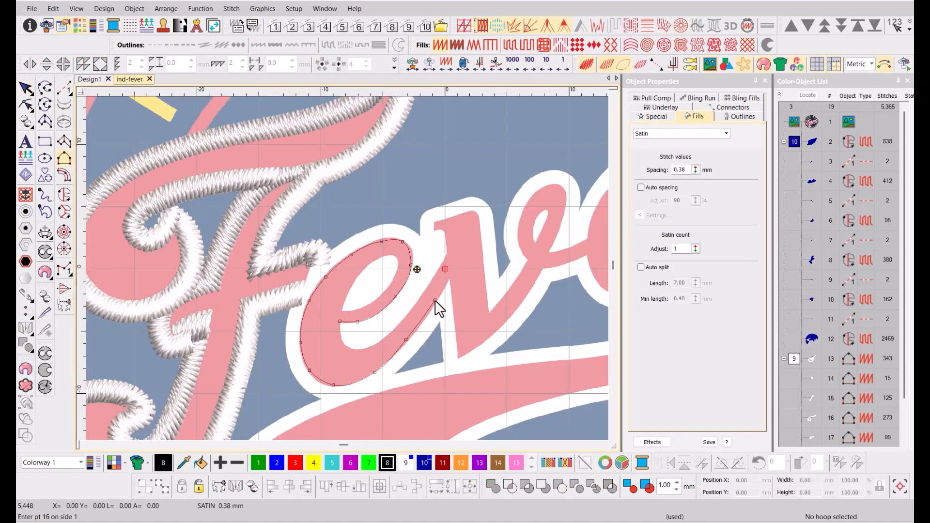
pyautogui.click(452, 272)
pyautogui.press('Return')
# - Trace the e column's second side along the white border's opposite edge to the exit stroke and complete the column
pyautogui.click(335, 328)
pyautogui.click(343, 345)
pyautogui.click(371, 348)
pyautogui.click(404, 321)
pyautogui.click(422, 237)
pyautogui.click(400, 223)
pyautogui.click(375, 224)
pyautogui.click(351, 237)
pyautogui.click(323, 252)
pyautogui.click(301, 281)
pyautogui.click(287, 315)
pyautogui.click(284, 345)
pyautogui.click(291, 377)
pyautogui.click(321, 400)
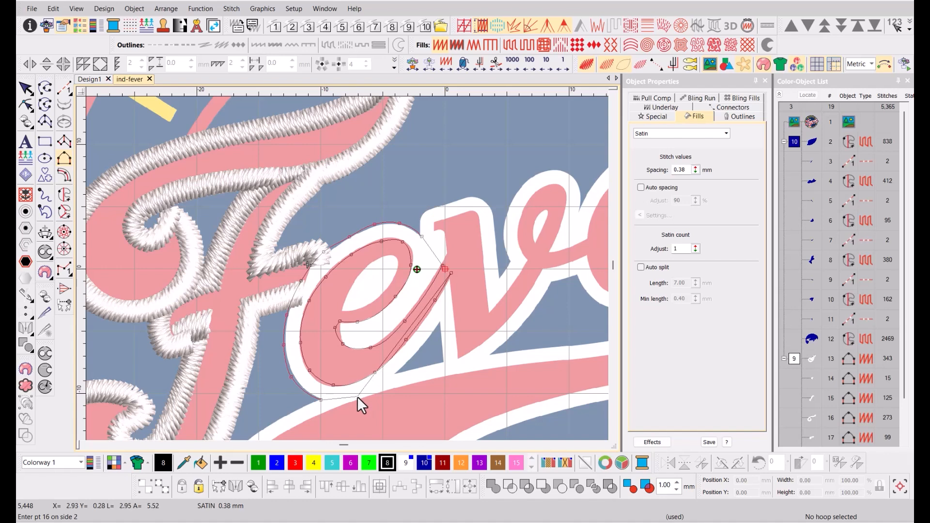
pyautogui.click(397, 373)
pyautogui.click(442, 322)
pyautogui.click(457, 284)
pyautogui.press('Return')
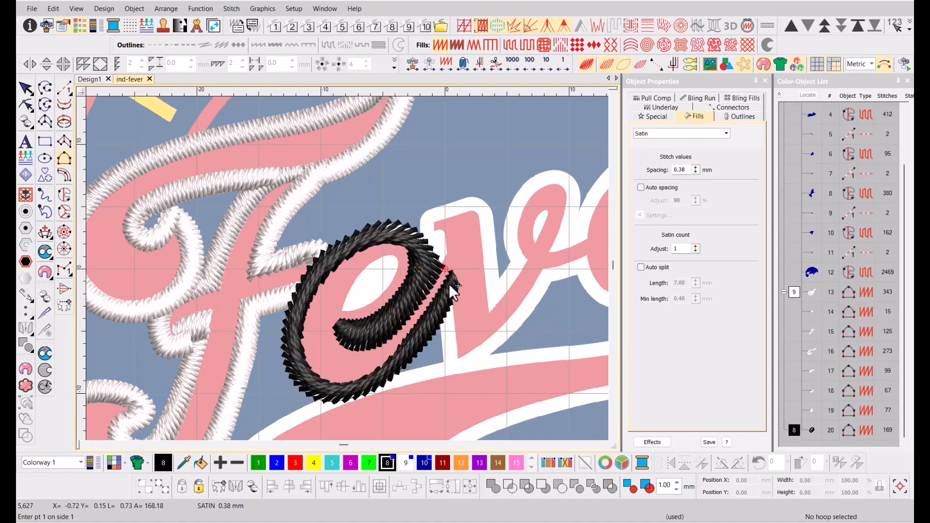
# - Add stitch angles around the e's border column so the satin stitches follow its curves
pyautogui.press('a')
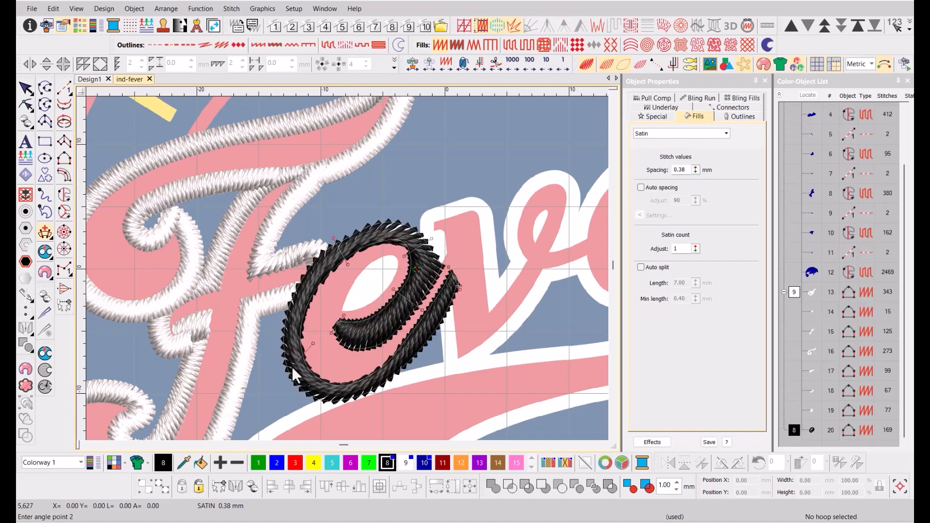
pyautogui.click(421, 375)
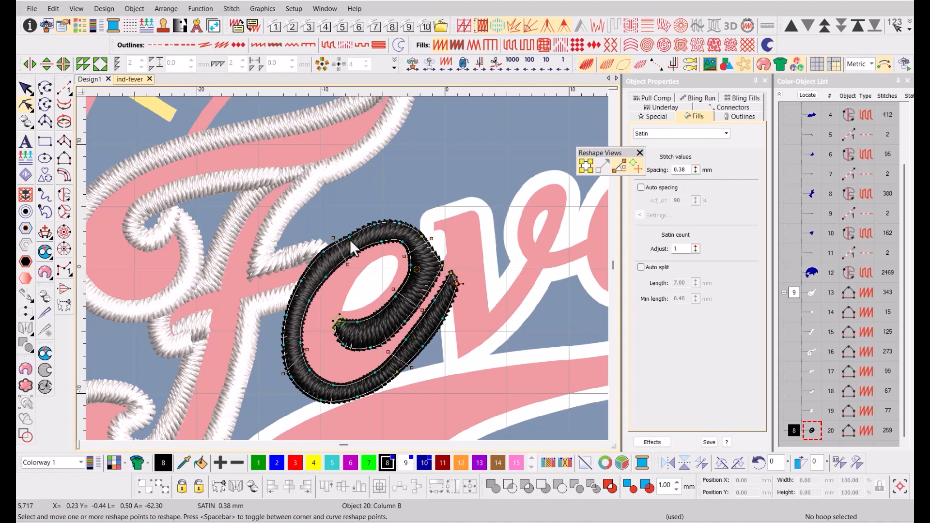
pyautogui.press('Escape')
# - Digitize a satin Column B object filling the e's white inner opening, and put both e objects in white colour 9
pyautogui.press('c')
pyautogui.click(337, 307)
pyautogui.click(352, 275)
pyautogui.click(400, 259)
pyautogui.click(390, 291)
pyautogui.click(343, 311)
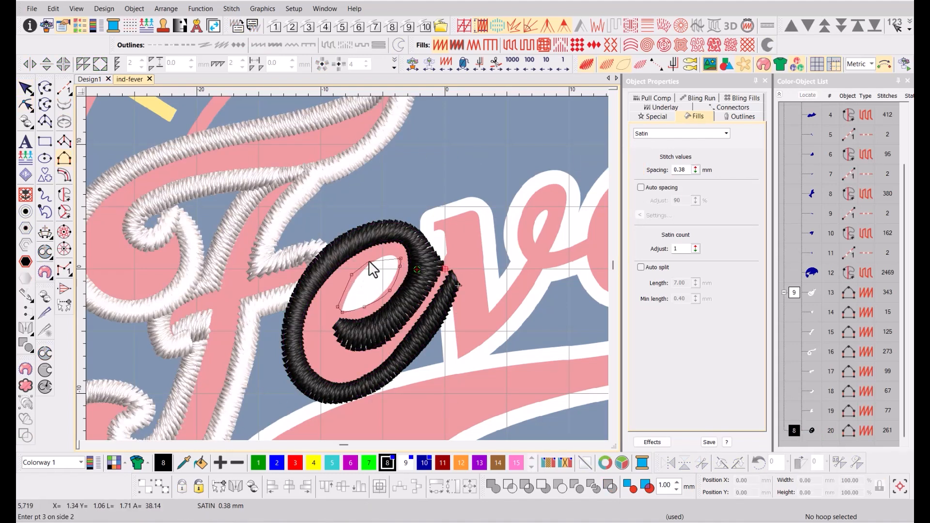
pyautogui.press('Return')
pyautogui.press('z')
# - Trace the first side of a satin column along the v's upper red edge, from its left stem through the notch and around its loop
pyautogui.press('s')
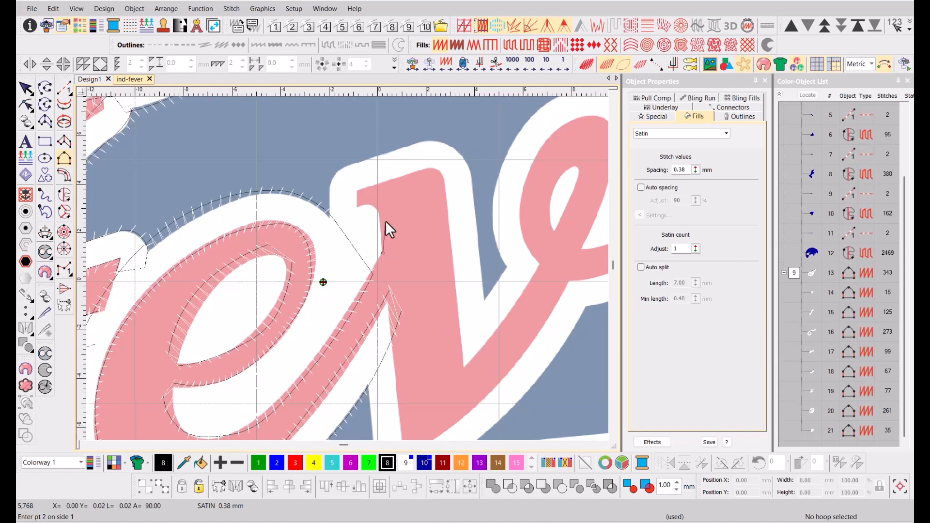
pyautogui.click(377, 197)
pyautogui.click(383, 183)
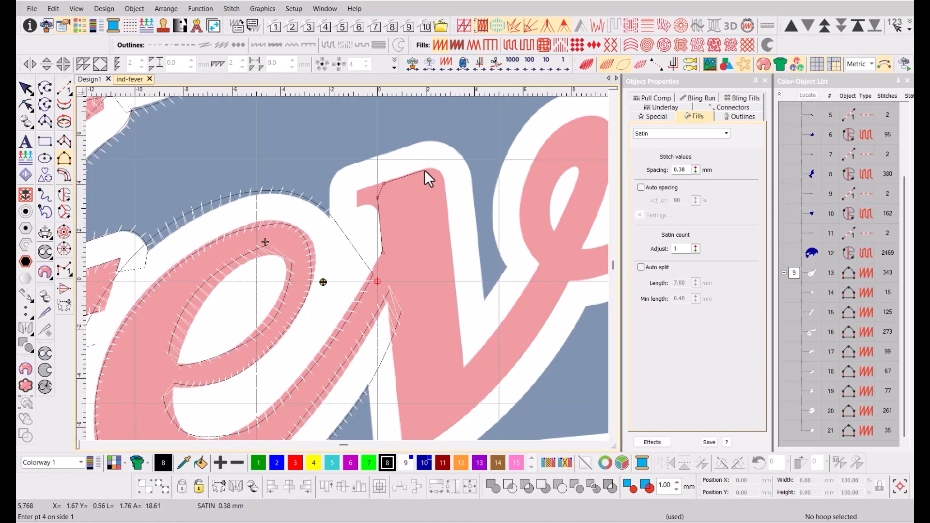
pyautogui.click(435, 170)
pyautogui.click(462, 369)
pyautogui.rightClick(500, 328)
pyautogui.click(541, 264)
pyautogui.rightClick(521, 225)
pyautogui.rightClick(532, 167)
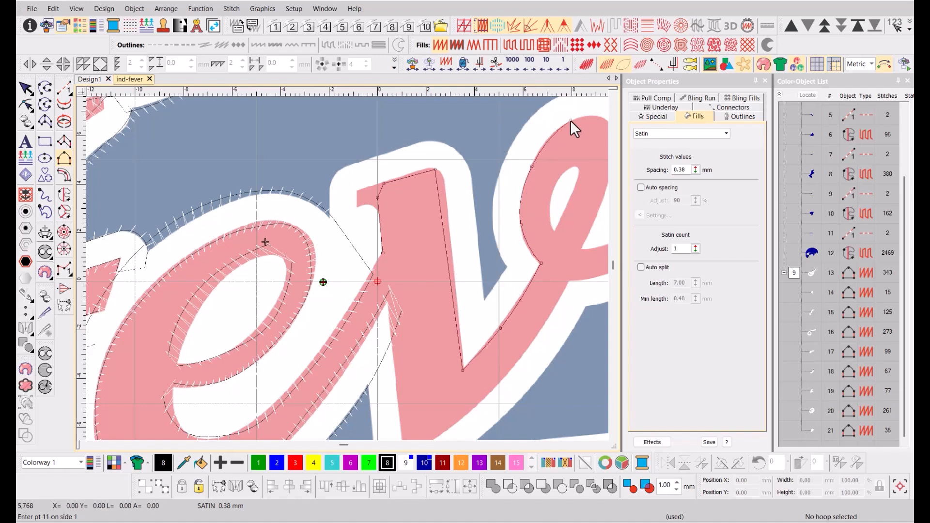
pyautogui.rightClick(571, 121)
pyautogui.rightClick(333, 264)
pyautogui.rightClick(339, 287)
pyautogui.press('Return')
# - Trace the v column's second side along the white border's outer edge around the loop and complete the column with its stitch angles
pyautogui.click(377, 289)
pyautogui.click(350, 270)
pyautogui.click(345, 229)
pyautogui.rightClick(345, 210)
pyautogui.rightClick(358, 198)
pyautogui.rightClick(412, 181)
pyautogui.click(441, 180)
pyautogui.click(459, 204)
pyautogui.click(469, 304)
pyautogui.click(487, 277)
pyautogui.rightClick(474, 239)
pyautogui.rightClick(485, 188)
pyautogui.rightClick(519, 145)
pyautogui.rightClick(556, 136)
pyautogui.rightClick(582, 145)
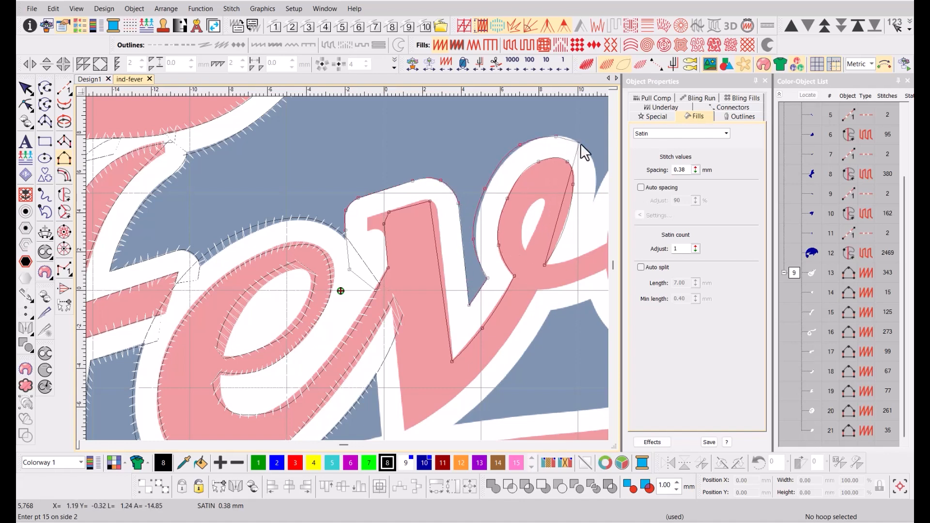
pyautogui.rightClick(596, 165)
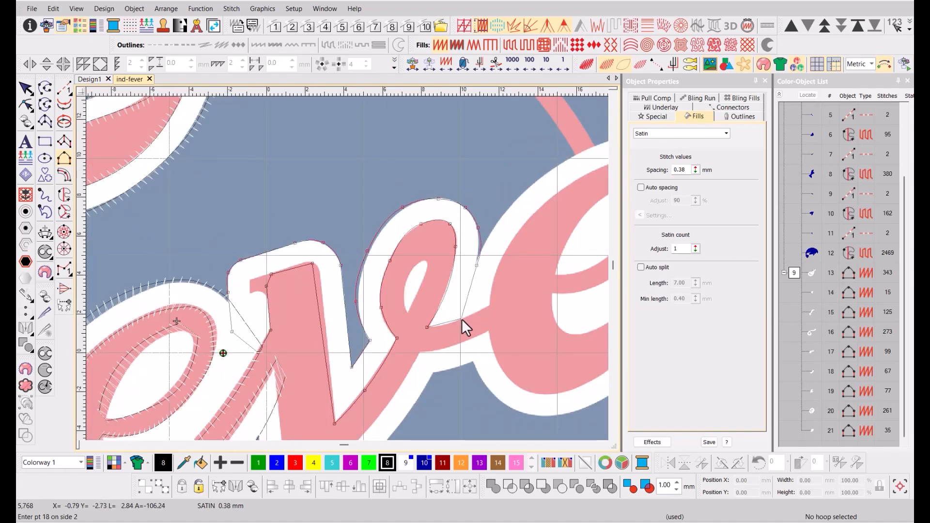
pyautogui.press('Return')
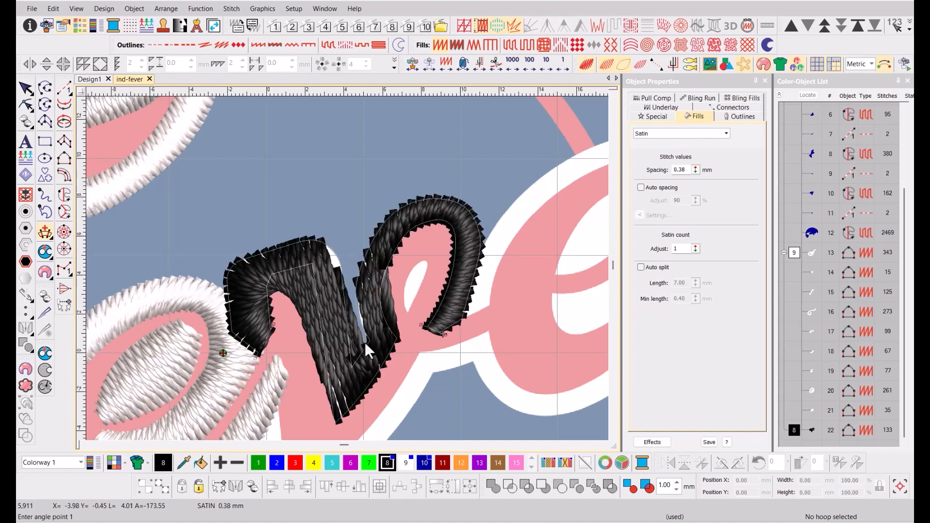
pyautogui.press('Return')
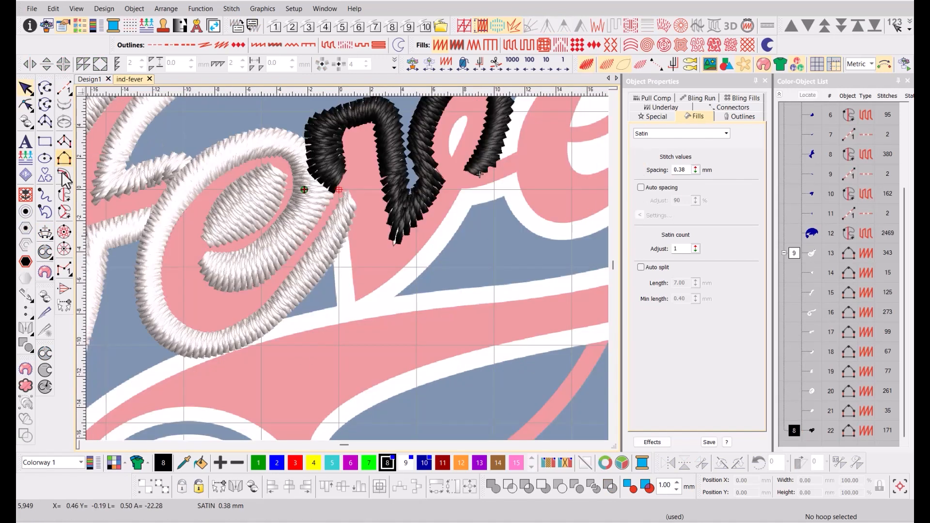
# - Trace the first side of a Column B satin along the lower red edge of the v and second e, up to the r's stem
pyautogui.click(63, 175)
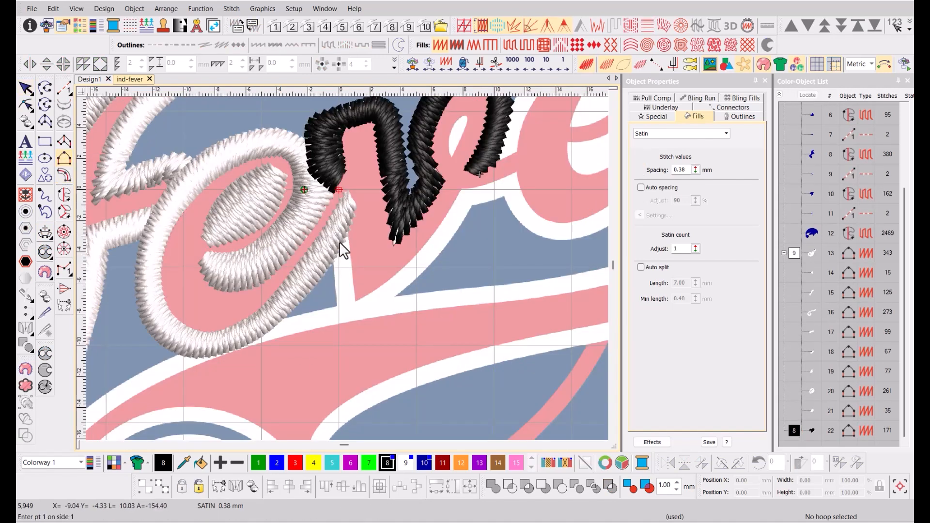
pyautogui.click(347, 220)
pyautogui.click(356, 298)
pyautogui.click(388, 280)
pyautogui.click(435, 228)
pyautogui.click(463, 187)
pyautogui.click(487, 182)
pyautogui.click(517, 171)
pyautogui.click(523, 191)
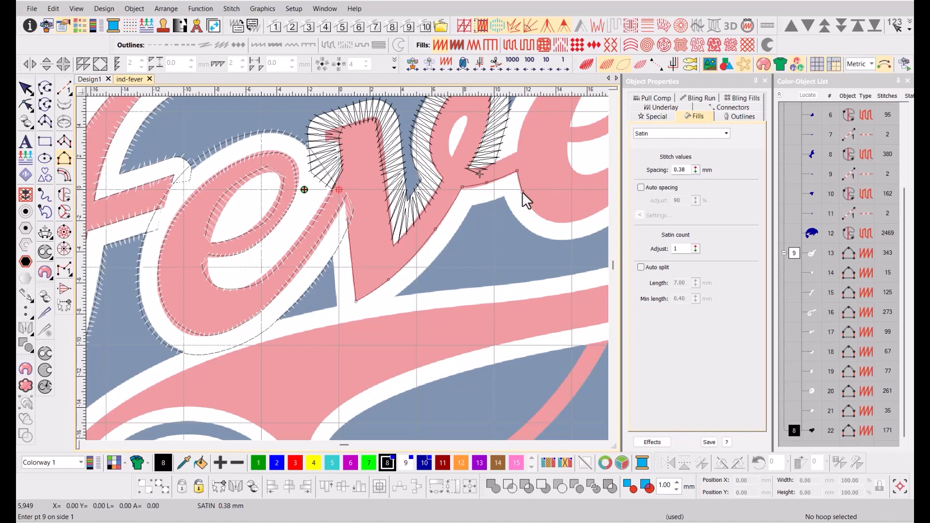
pyautogui.click(427, 242)
pyautogui.click(458, 245)
pyautogui.click(507, 218)
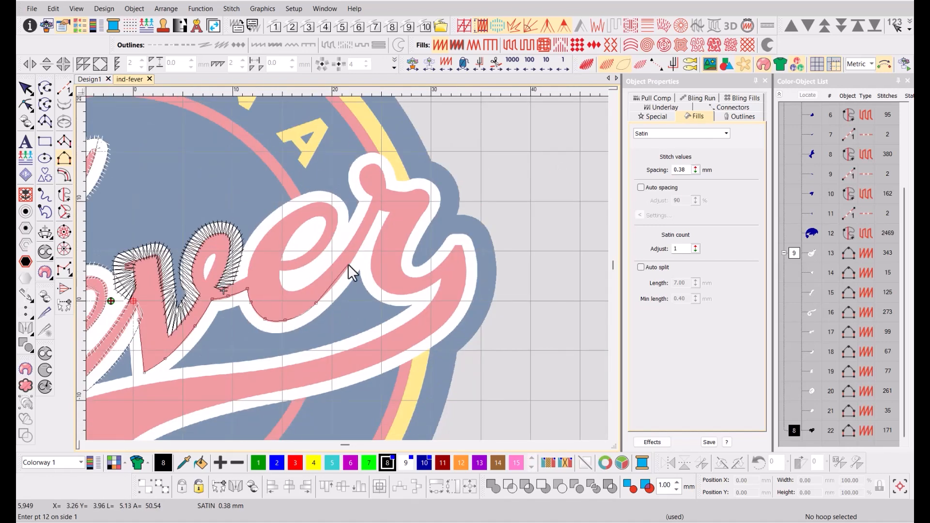
pyautogui.rightClick(348, 264)
pyautogui.click(379, 208)
pyautogui.press('Return')
# - Trace the lower column's second side along the white border's outer edge from the v's tip to the r's stem and complete the column
pyautogui.scroll(-2, 281, 262)
pyautogui.scroll(3, 263, 336)
pyautogui.click(356, 265)
pyautogui.click(354, 288)
pyautogui.click(361, 339)
pyautogui.click(386, 335)
pyautogui.click(411, 315)
pyautogui.click(449, 276)
pyautogui.click(467, 244)
pyautogui.click(493, 238)
pyautogui.click(504, 259)
pyautogui.click(526, 273)
pyautogui.click(553, 270)
pyautogui.click(581, 259)
pyautogui.click(492, 242)
pyautogui.click(519, 213)
pyautogui.click(532, 195)
pyautogui.click(564, 127)
pyautogui.press('Return')
# - Add stitch angles to the column under the v and second e so its satin stitches follow the border
pyautogui.click(388, 220)
pyautogui.click(393, 248)
pyautogui.click(329, 276)
pyautogui.click(348, 298)
pyautogui.press('Return')
pyautogui.press('c')
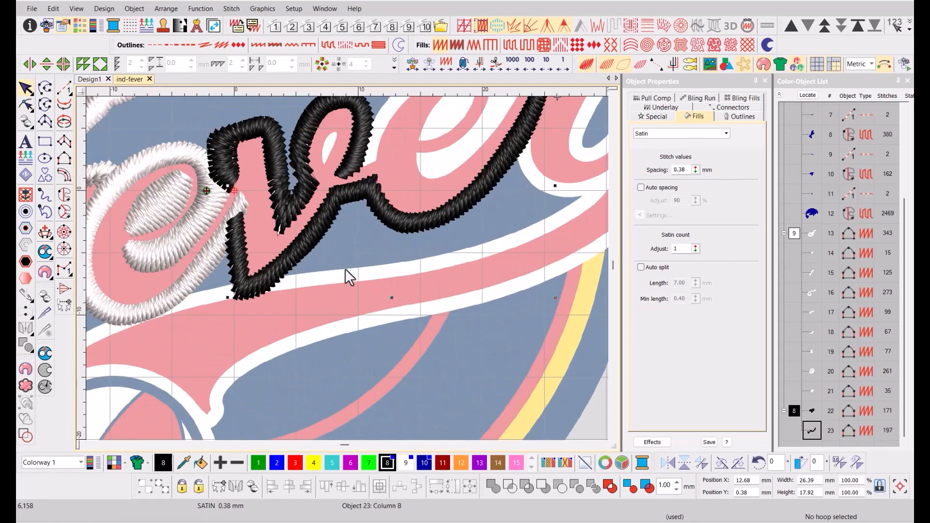
# - Trace the first side of a Column B satin along the r's lower red curve, from its stem to the exit stroke
pyautogui.scroll(-1, 345, 268)
pyautogui.press('t')
pyautogui.click(64, 158)
pyautogui.scroll(2, 518, 251)
pyautogui.click(348, 197)
pyautogui.click(342, 226)
pyautogui.click(359, 274)
pyautogui.click(397, 288)
pyautogui.click(477, 256)
pyautogui.press('Return')
# - Trace the second side along the outer white edge of the r's lower curve and complete the column
pyautogui.click(335, 195)
pyautogui.rightClick(317, 237)
pyautogui.rightClick(324, 263)
pyautogui.rightClick(361, 304)
pyautogui.rightClick(420, 308)
pyautogui.rightClick(450, 298)
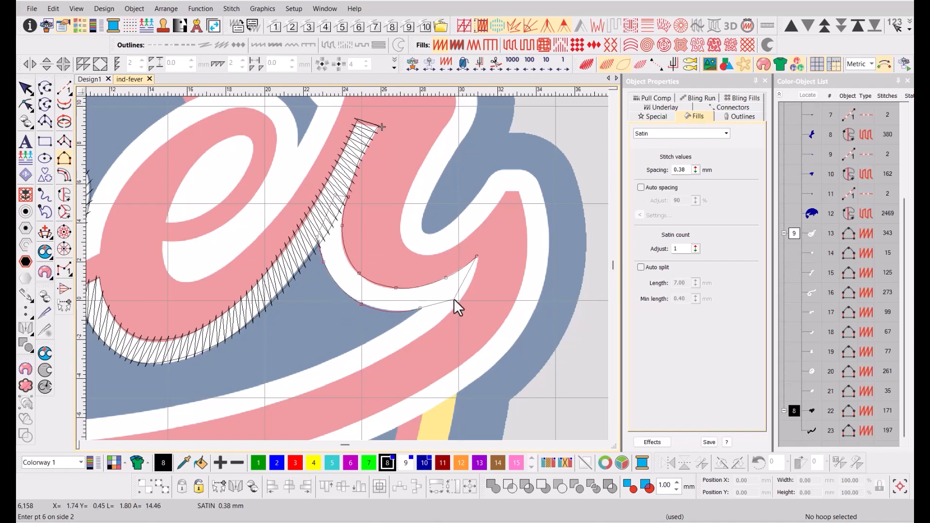
pyautogui.click(473, 278)
pyautogui.press('Return')
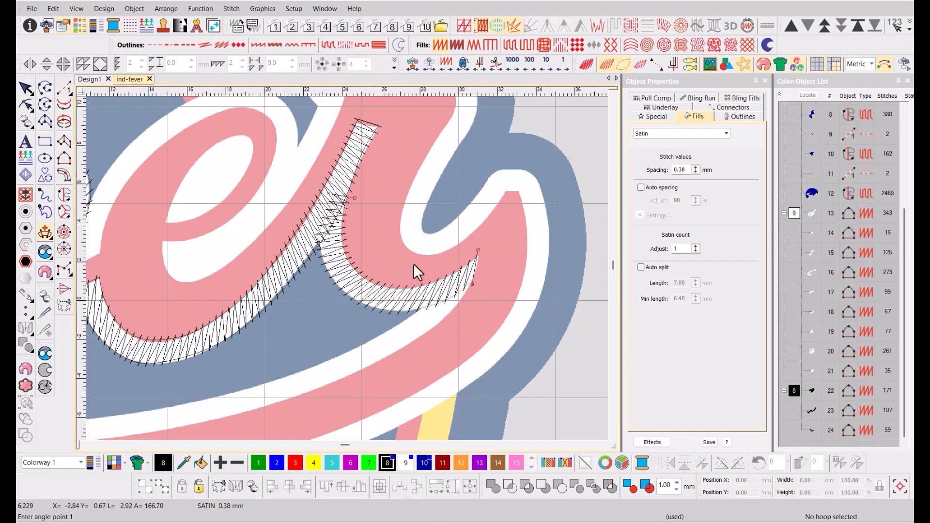
pyautogui.scroll(-3, 437, 237)
# - Trace the first side of a Column B satin along the second e's red edge, over its top and around to the crossbar underside
pyautogui.click(64, 158)
pyautogui.scroll(5, 234, 209)
pyautogui.click(335, 321)
pyautogui.rightClick(356, 242)
pyautogui.rightClick(417, 162)
pyautogui.rightClick(426, 188)
pyautogui.rightClick(472, 170)
pyautogui.rightClick(519, 176)
pyautogui.rightClick(537, 199)
pyautogui.rightClick(509, 304)
pyautogui.rightClick(450, 359)
pyautogui.rightClick(361, 379)
pyautogui.scroll(-2, 362, 380)
pyautogui.press('Return')
# - Trace the second e column's other side along the white border's opposite edge, over the top and below the crossbar, and complete the column
pyautogui.click(252, 295)
pyautogui.rightClick(262, 260)
pyautogui.rightClick(292, 196)
pyautogui.rightClick(344, 145)
pyautogui.rightClick(391, 118)
pyautogui.rightClick(410, 189)
pyautogui.rightClick(435, 203)
pyautogui.rightClick(450, 225)
pyautogui.rightClick(451, 251)
pyautogui.rightClick(442, 304)
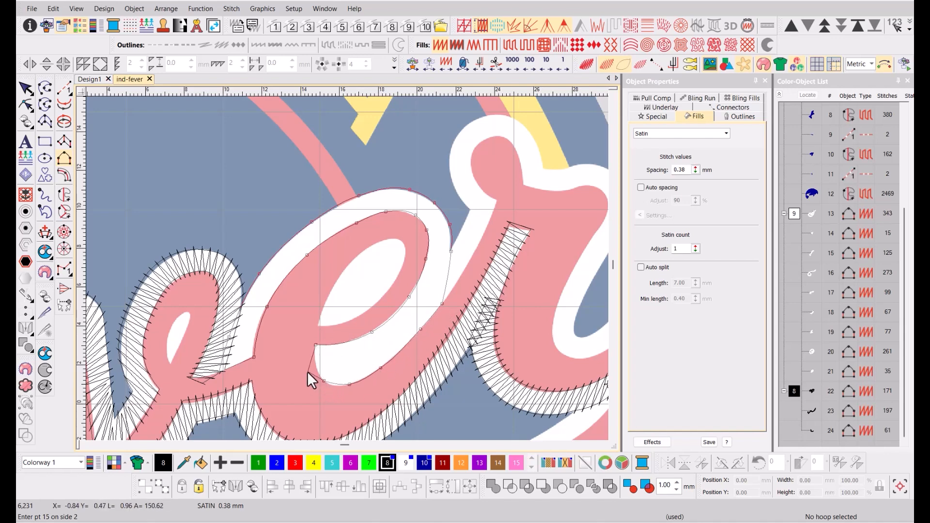
pyautogui.rightClick(307, 368)
pyautogui.press('Return')
# - Add a satin Column B object in white colour 9 filling the second e's inner opening
pyautogui.scroll(-1, 361, 253)
pyautogui.press('t')
pyautogui.press('t')
pyautogui.press('k')
pyautogui.press('h')
pyautogui.press('t')
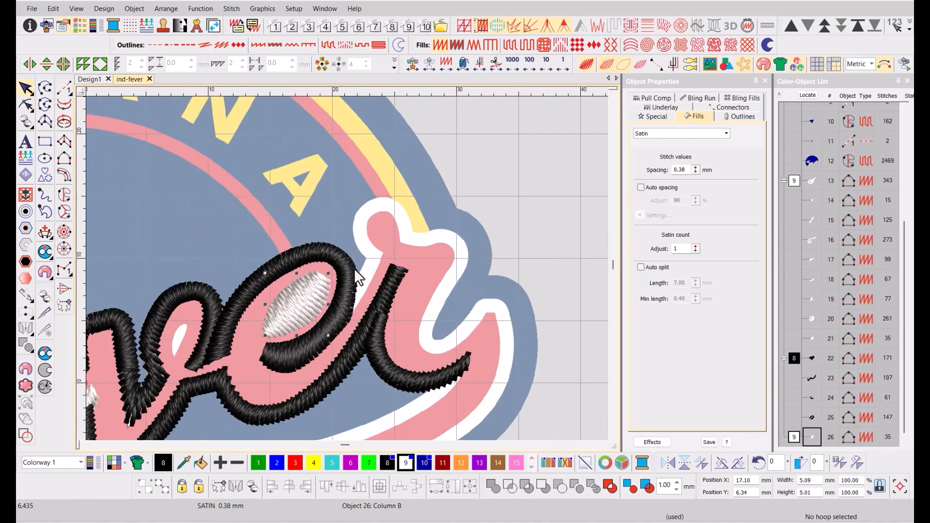
# - Trace the first side of a black Column B satin along the r's red edge, up its stem, around the ball and arm, to the exit stroke's tip
pyautogui.press('t')
pyautogui.click(58, 160)
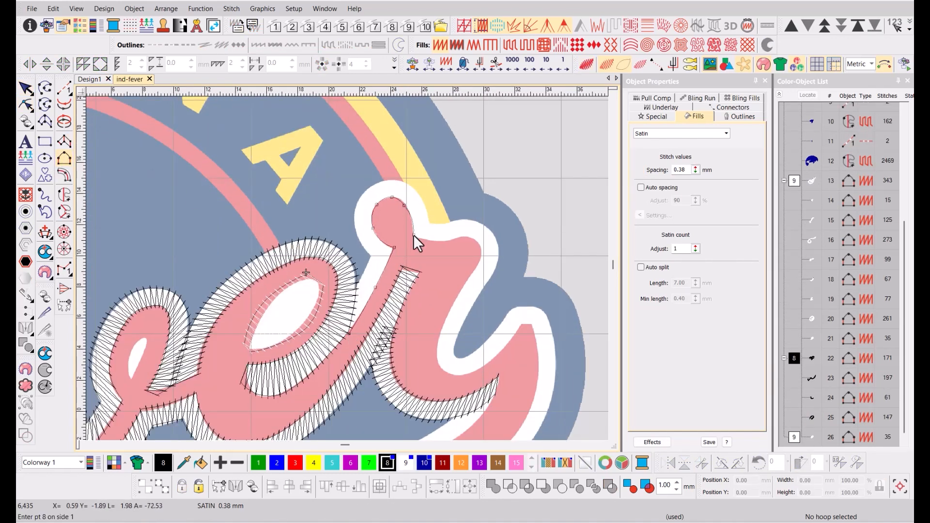
pyautogui.click(413, 235)
pyautogui.click(427, 240)
pyautogui.click(451, 239)
pyautogui.click(464, 237)
pyautogui.click(476, 241)
pyautogui.click(481, 250)
pyautogui.click(440, 333)
pyautogui.click(439, 363)
pyautogui.click(459, 376)
pyautogui.click(489, 362)
pyautogui.click(522, 325)
pyautogui.press('Return')
# - Trace the r column's other side along the white border's outer edge, around the ball and arm to the exit stroke, and complete the column
pyautogui.click(341, 328)
pyautogui.click(355, 290)
pyautogui.click(371, 255)
pyautogui.click(354, 227)
pyautogui.click(362, 193)
pyautogui.click(389, 180)
pyautogui.click(416, 188)
pyautogui.click(429, 221)
pyautogui.click(445, 224)
pyautogui.click(477, 221)
pyautogui.click(496, 245)
pyautogui.click(493, 232)
pyautogui.click(499, 254)
pyautogui.click(490, 269)
pyautogui.click(486, 285)
pyautogui.click(468, 314)
pyautogui.click(456, 344)
pyautogui.click(473, 353)
pyautogui.click(498, 328)
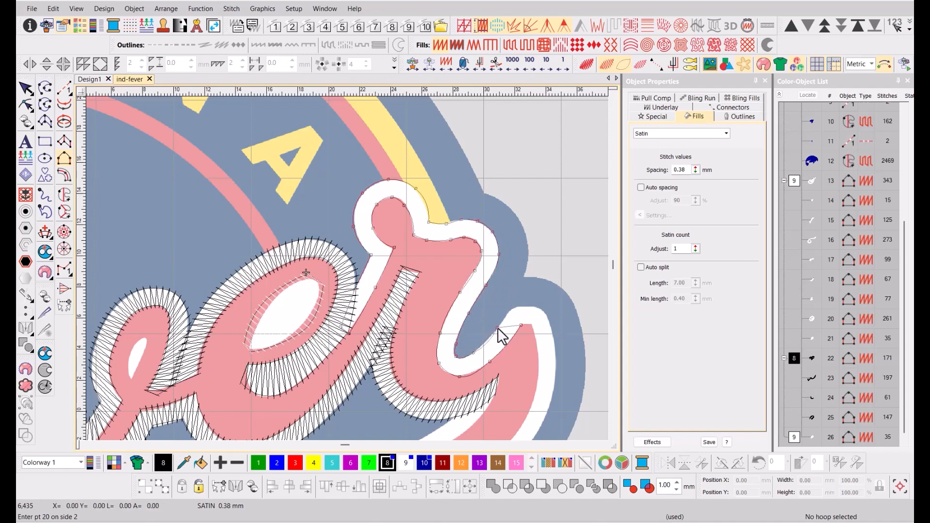
pyautogui.click(510, 303)
pyautogui.press('Return')
# - Set stitch angles across the r column at the ball, the arm, the stem and the exit stroke
pyautogui.click(401, 213)
pyautogui.click(446, 176)
pyautogui.click(463, 259)
pyautogui.click(515, 279)
pyautogui.press('Return')
pyautogui.hotkey('ctrl', 'h')
pyautogui.click(451, 248)
pyautogui.click(450, 213)
pyautogui.click(438, 217)
pyautogui.click(413, 248)
pyautogui.click(359, 255)
pyautogui.click(391, 257)
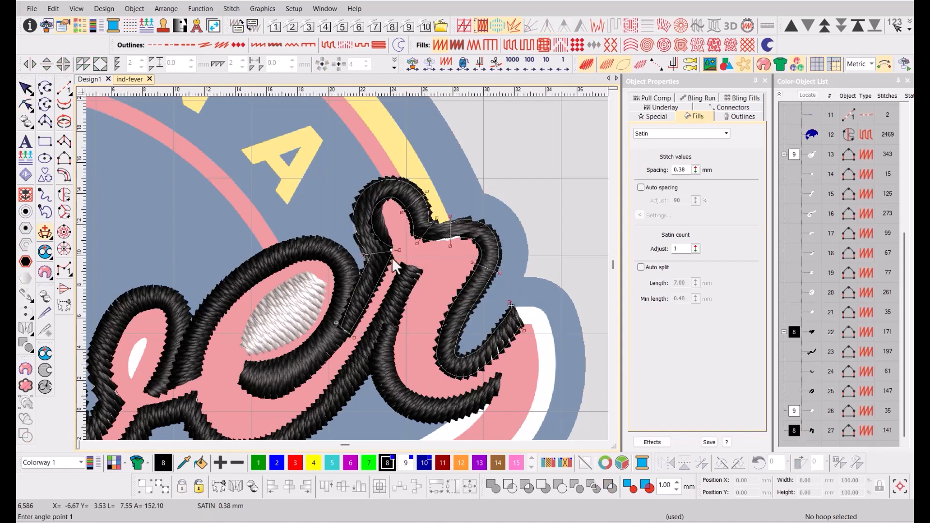
pyautogui.press('Return')
pyautogui.press('Escape')
pyautogui.press('Escape')
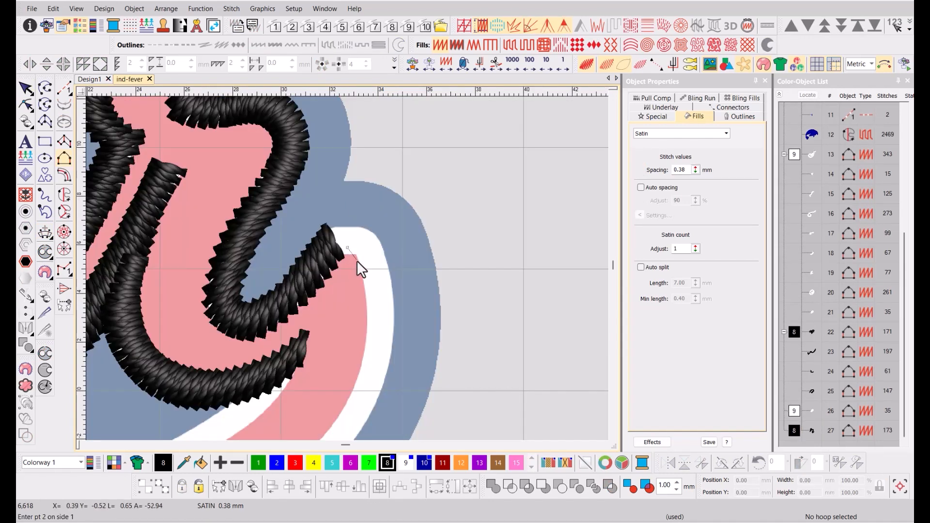
# - Trace the first side of a black Column B satin along the tail swash's lower red edge, from the r's tip to the basketball
pyautogui.click(356, 259)
pyautogui.click(364, 300)
pyautogui.click(366, 338)
pyautogui.click(340, 415)
pyautogui.click(287, 339)
pyautogui.click(131, 405)
pyautogui.scroll(-1, 192, 359)
pyautogui.rightClick(318, 274)
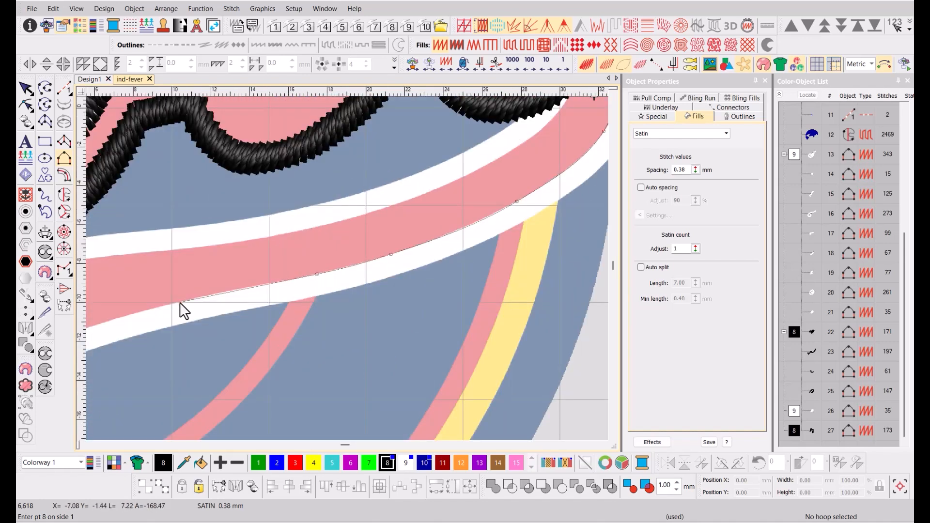
pyautogui.rightClick(179, 302)
pyautogui.rightClick(170, 314)
pyautogui.rightClick(207, 323)
pyautogui.rightClick(182, 353)
pyautogui.rightClick(179, 386)
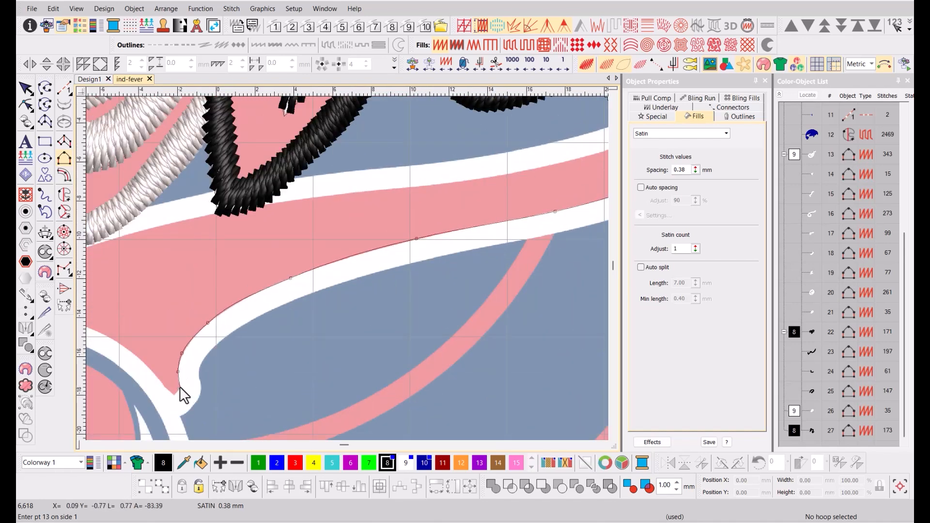
pyautogui.click(170, 398)
pyautogui.press('Return')
# - Trace the swash column's second side along the white border's outer edge from the r's tip to the basketball, and complete the column
pyautogui.scroll(-2, 285, 271)
pyautogui.scroll(2, 460, 224)
pyautogui.click(279, 155)
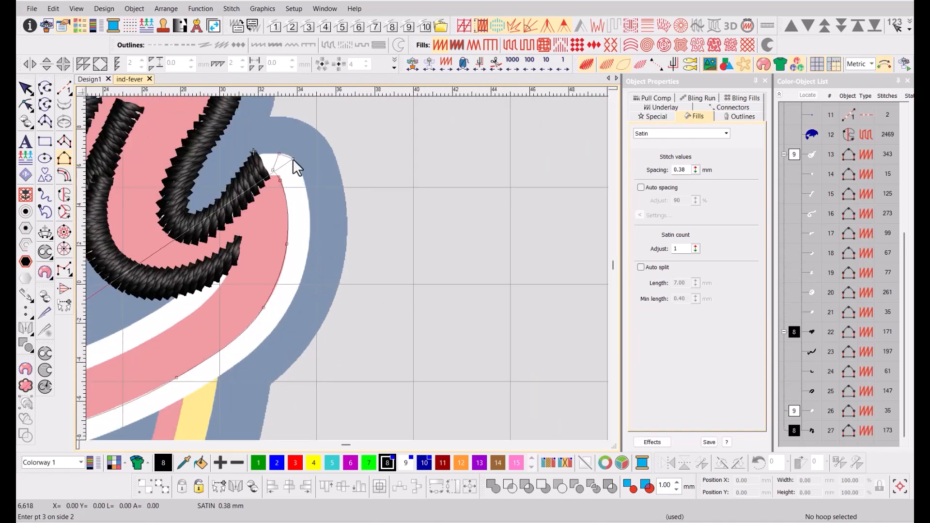
pyautogui.rightClick(290, 156)
pyautogui.rightClick(304, 179)
pyautogui.rightClick(310, 220)
pyautogui.rightClick(302, 282)
pyautogui.rightClick(258, 347)
pyautogui.rightClick(192, 393)
pyautogui.rightClick(227, 353)
pyautogui.rightClick(136, 383)
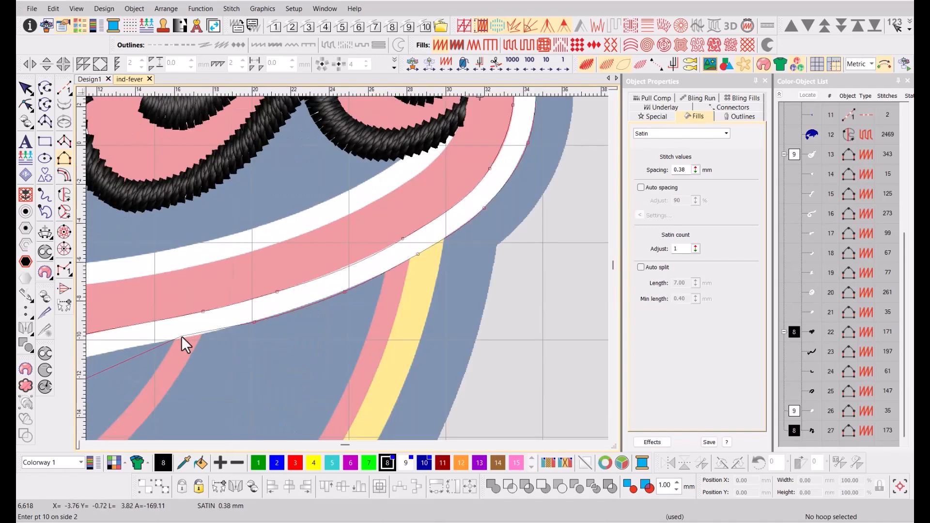
pyautogui.rightClick(181, 338)
pyautogui.rightClick(100, 352)
pyautogui.rightClick(145, 330)
pyautogui.rightClick(178, 322)
pyautogui.rightClick(124, 348)
pyautogui.rightClick(224, 312)
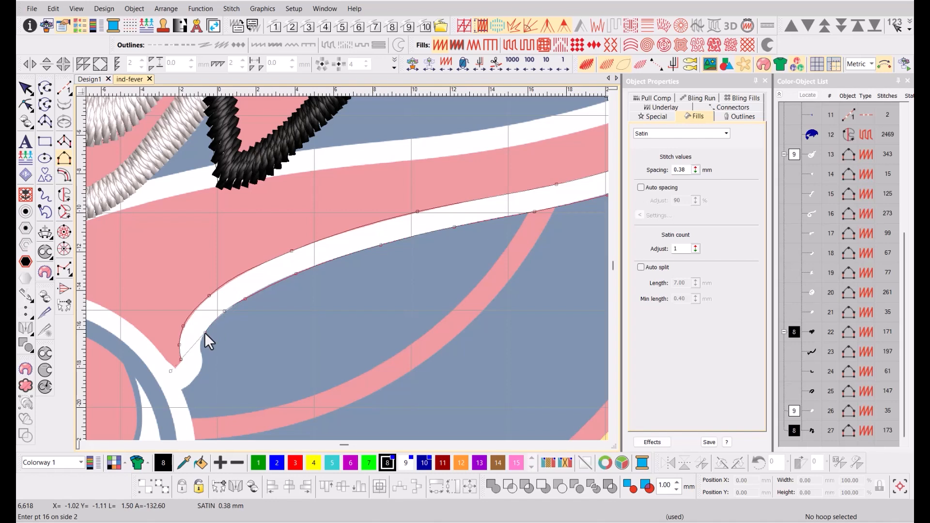
pyautogui.click(175, 392)
pyautogui.press('Return')
pyautogui.scroll(-4, 315, 280)
pyautogui.hotkey('ctrl', 'h')
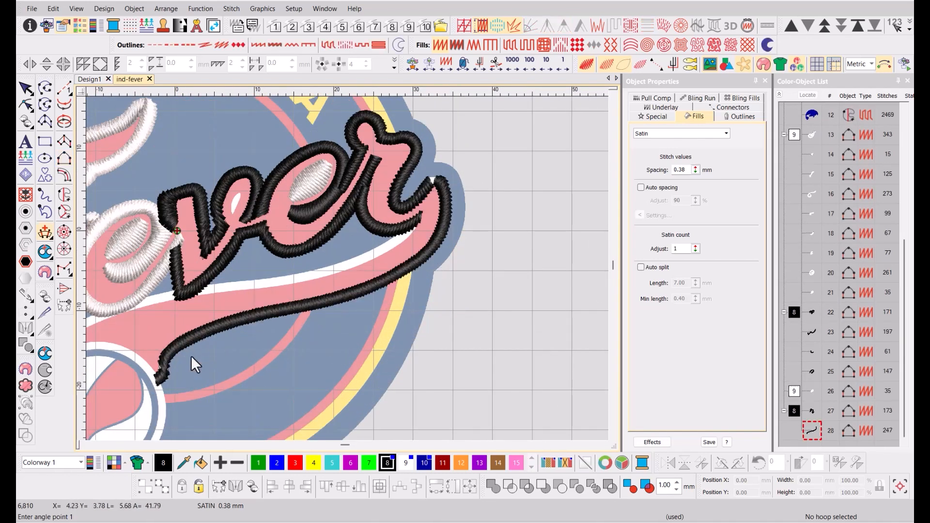
pyautogui.press('Escape')
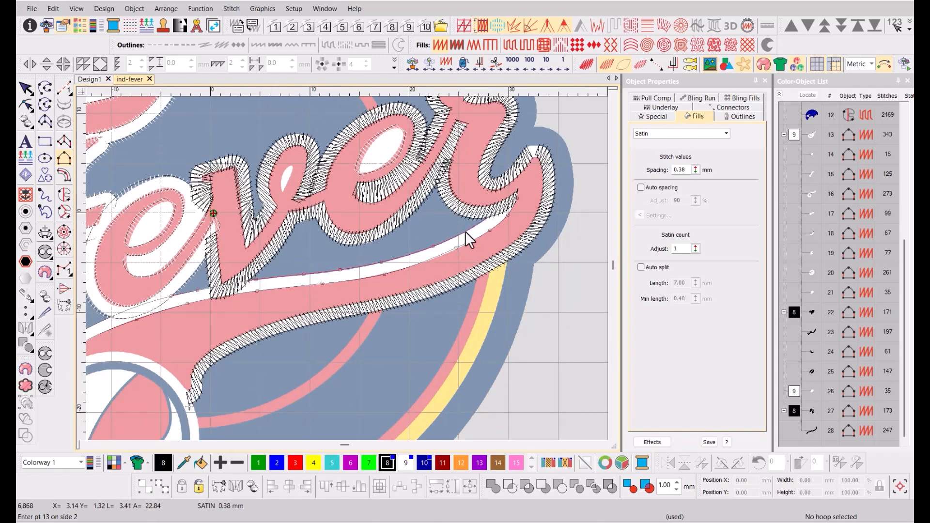
# - Finish the second side of the satin column along the swash's upper border beneath the r's exit stroke, and complete it
pyautogui.click(465, 232)
pyautogui.click(486, 217)
pyautogui.press('Return')
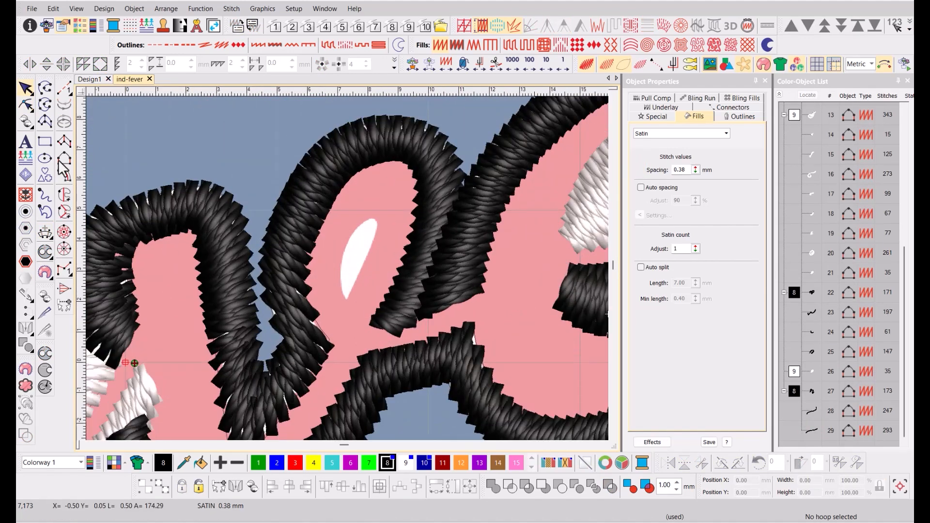
# - Fill the v's inner opening with a black satin Column B, and complete the short column joining the swash's end to the basketball border
pyautogui.click(60, 161)
pyautogui.click(354, 299)
pyautogui.rightClick(376, 258)
pyautogui.click(384, 225)
pyautogui.press('Return')
pyautogui.click(335, 300)
pyautogui.rightClick(336, 260)
pyautogui.rightClick(351, 223)
pyautogui.press('Return')
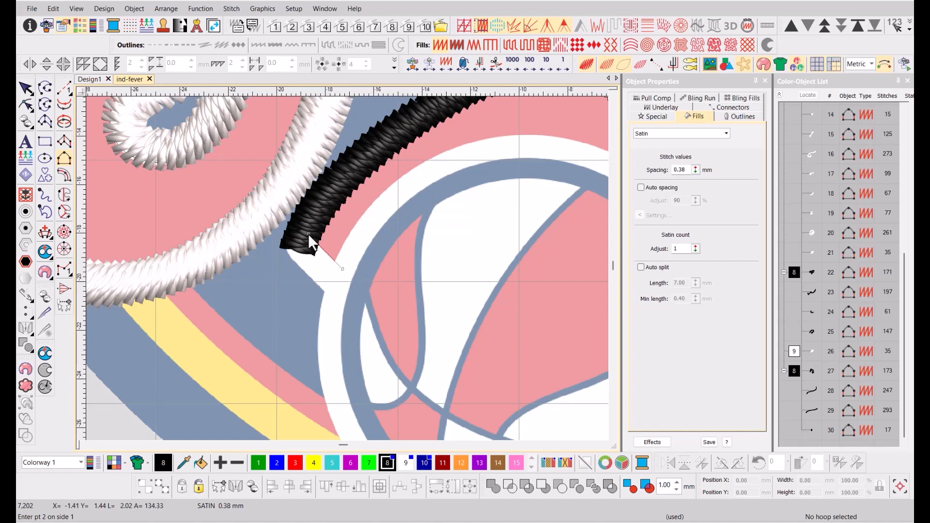
pyautogui.press('Return')
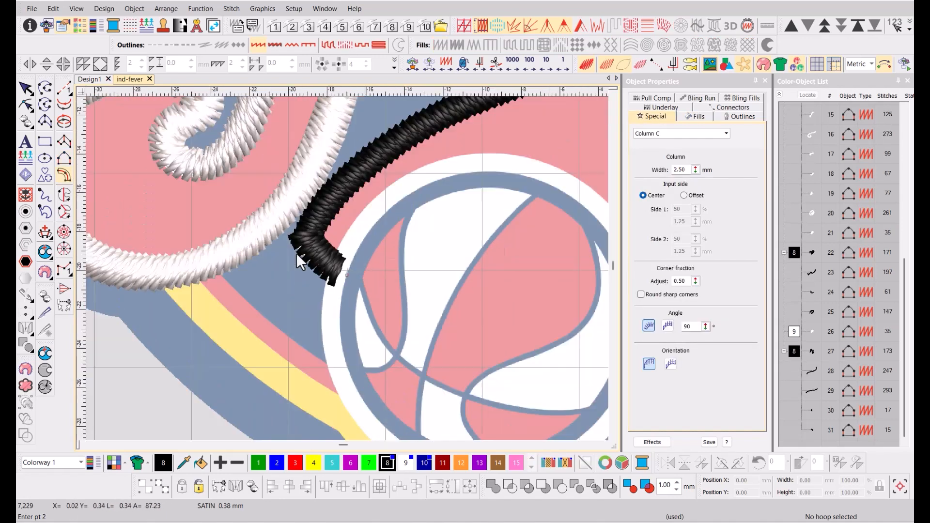
# - Trace a black Column C satin ring 2.50 mm wide around the basketball's outer edge
pyautogui.click(347, 275)
pyautogui.rightClick(517, 324)
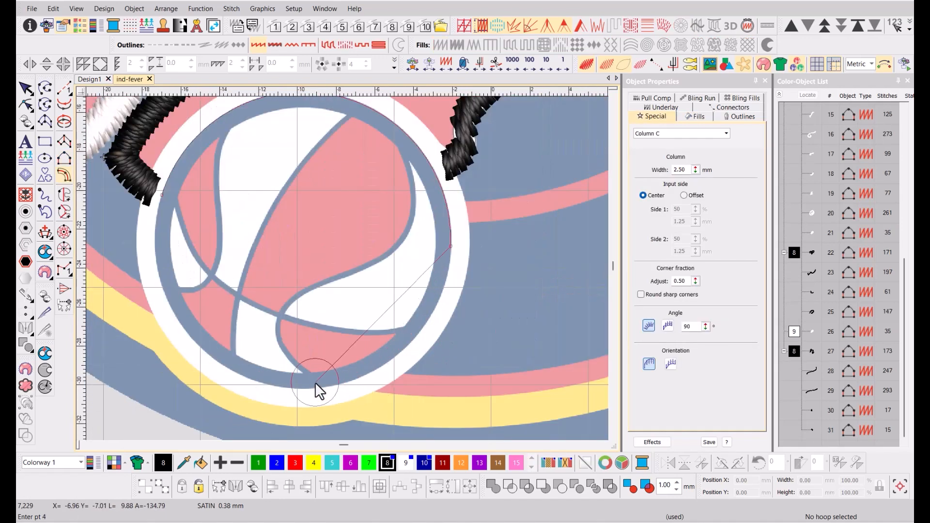
pyautogui.rightClick(311, 389)
pyautogui.rightClick(165, 295)
pyautogui.press('Return')
pyautogui.press('Escape')
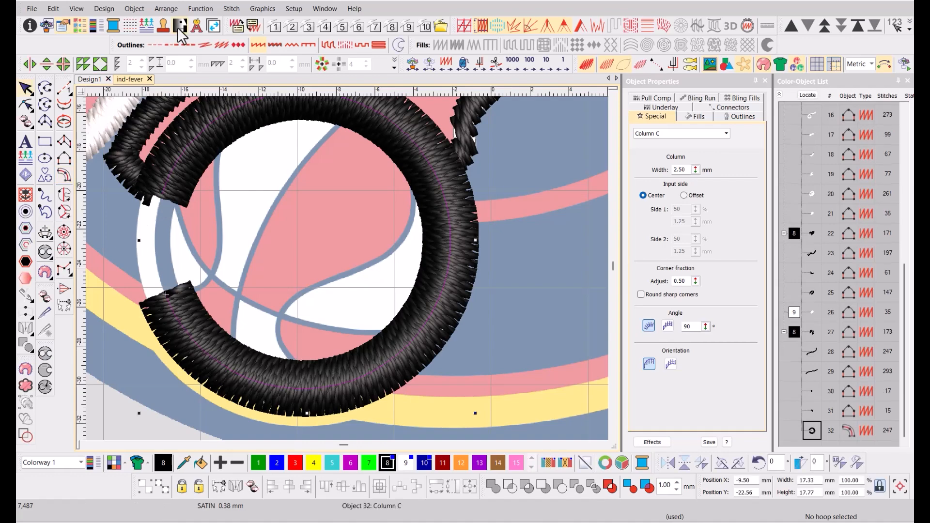
# - Set the basketball ring's column width to 1.60 mm and its input side to Offset with side 1 at 75%
pyautogui.click(191, 9)
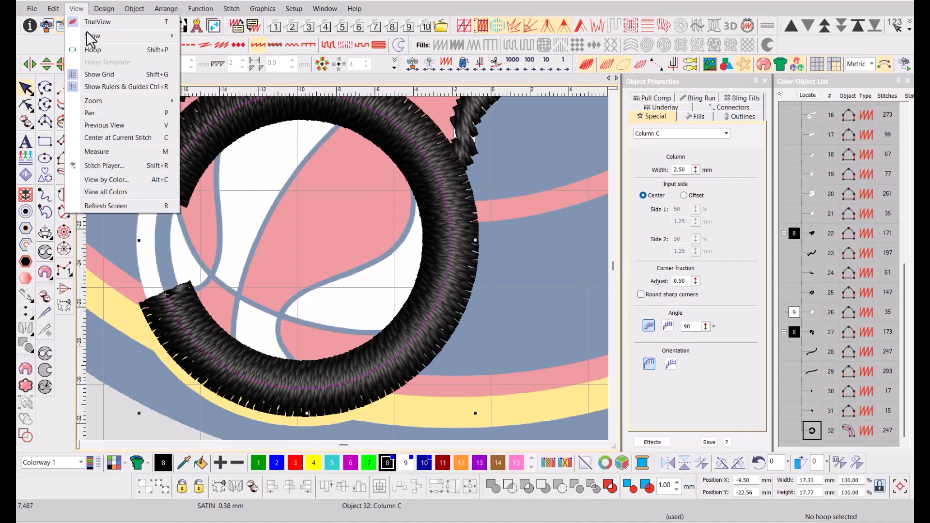
pyautogui.click(101, 219)
pyautogui.press('t')
pyautogui.scroll(4, 340, 258)
pyautogui.moveTo(687, 169); pyautogui.dragTo(624, 169)
pyautogui.write('2')
pyautogui.press('Return')
pyautogui.click(683, 194)
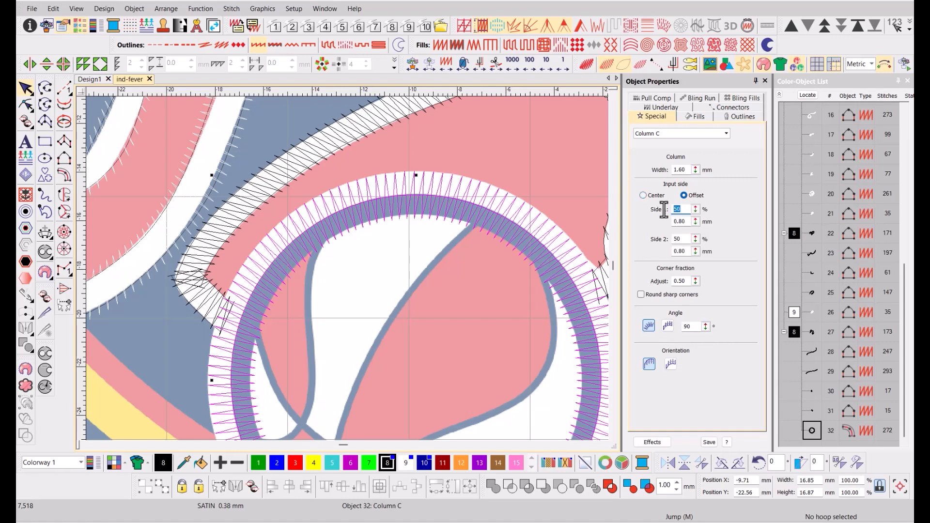
pyautogui.write('75')
pyautogui.press('Return')
pyautogui.press('t')
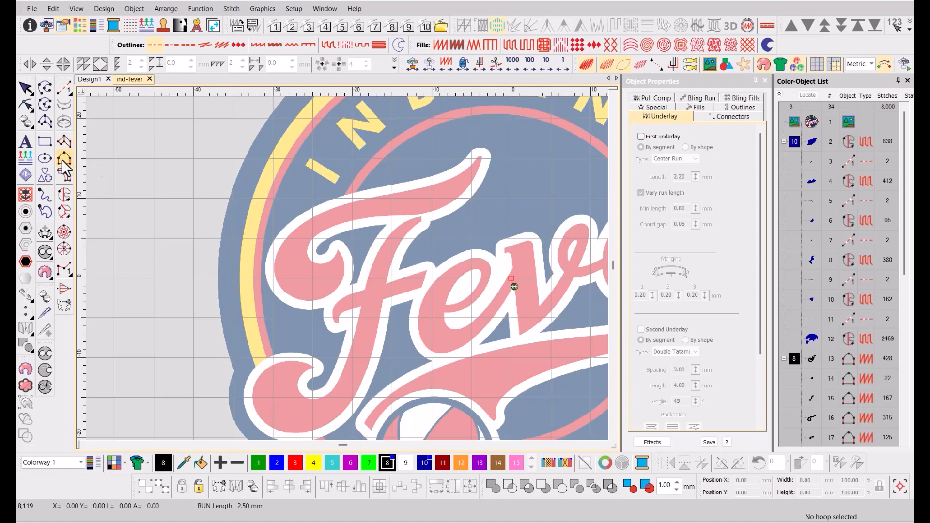
# - Trace the first side of a black Column B satin along the F's top stroke, from the curl tip along the lower red edge
pyautogui.click(64, 158)
pyautogui.scroll(1, 294, 251)
pyautogui.click(362, 251)
pyautogui.click(354, 263)
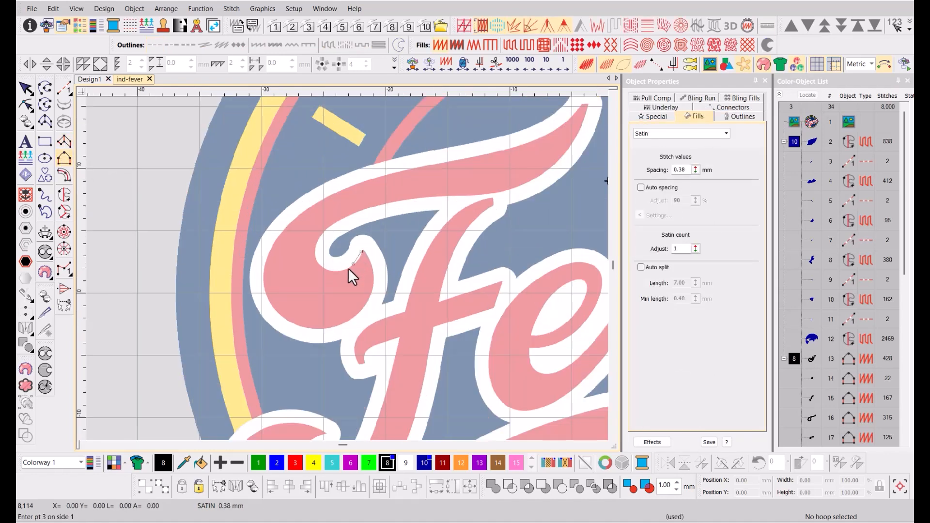
pyautogui.click(462, 196)
pyautogui.click(508, 190)
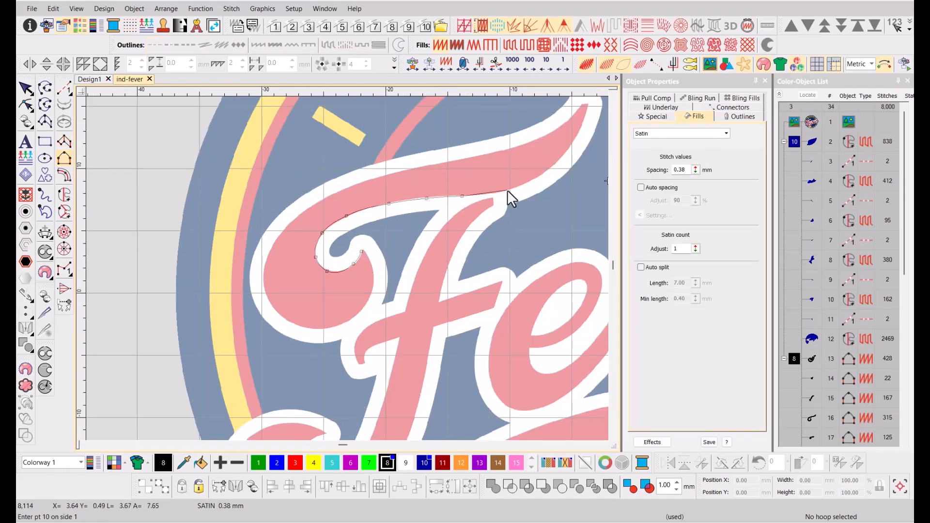
pyautogui.click(557, 163)
pyautogui.click(573, 141)
pyautogui.click(473, 173)
pyautogui.press('Return')
# - Trace the F top stroke's second side around the curl's outside and along the upper red edge to the stroke's tip, and complete the column
pyautogui.click(248, 318)
pyautogui.rightClick(255, 339)
pyautogui.rightClick(247, 373)
pyautogui.rightClick(212, 395)
pyautogui.rightClick(161, 380)
pyautogui.rightClick(146, 344)
pyautogui.rightClick(157, 309)
pyautogui.rightClick(184, 280)
pyautogui.rightClick(229, 255)
pyautogui.rightClick(275, 240)
pyautogui.rightClick(329, 228)
pyautogui.rightClick(376, 220)
pyautogui.rightClick(410, 209)
pyautogui.rightClick(440, 196)
pyautogui.click(462, 171)
pyautogui.press('Return')
# - Set stitch angles across the F's top stroke at the curl, the middle and near the tip
pyautogui.hotkey('ctrl', 'h')
pyautogui.click(255, 223)
pyautogui.click(296, 307)
pyautogui.click(366, 194)
pyautogui.click(415, 284)
pyautogui.click(144, 302)
pyautogui.click(203, 317)
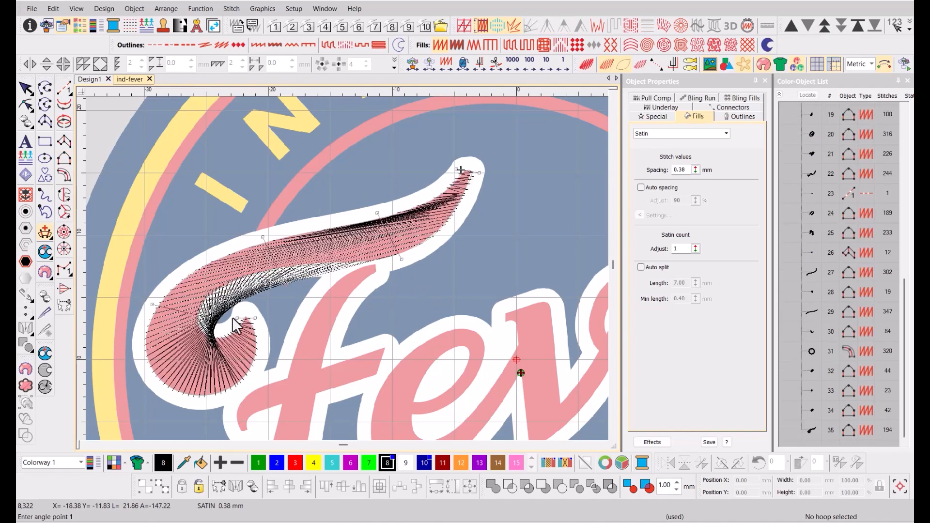
pyautogui.press('Return')
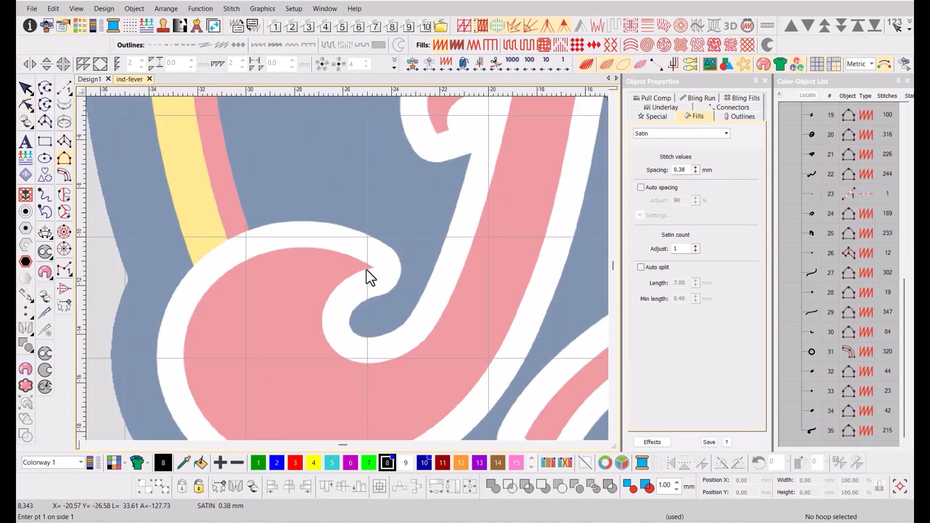
# - Trace the first side of a Column B satin for the F's stem, from the lower curl's tip along its inner edge up to the crossbar
pyautogui.click(369, 269)
pyautogui.click(347, 277)
pyautogui.click(324, 310)
pyautogui.rightClick(437, 325)
pyautogui.scroll(-1, 468, 264)
pyautogui.rightClick(339, 280)
pyautogui.rightClick(371, 187)
pyautogui.click(386, 119)
pyautogui.press('Return')
# - Trace the F stem's second side around the outside of the lower curl and up the far edge to the crossbar, completing the column
pyautogui.scroll(-2, 368, 148)
pyautogui.scroll(2, 281, 373)
pyautogui.click(342, 220)
pyautogui.rightClick(284, 215)
pyautogui.rightClick(222, 244)
pyautogui.rightClick(198, 306)
pyautogui.rightClick(224, 362)
pyautogui.rightClick(301, 390)
pyautogui.rightClick(402, 358)
pyautogui.rightClick(464, 266)
pyautogui.rightClick(496, 174)
pyautogui.scroll(-1, 498, 156)
pyautogui.rightClick(356, 231)
pyautogui.rightClick(363, 188)
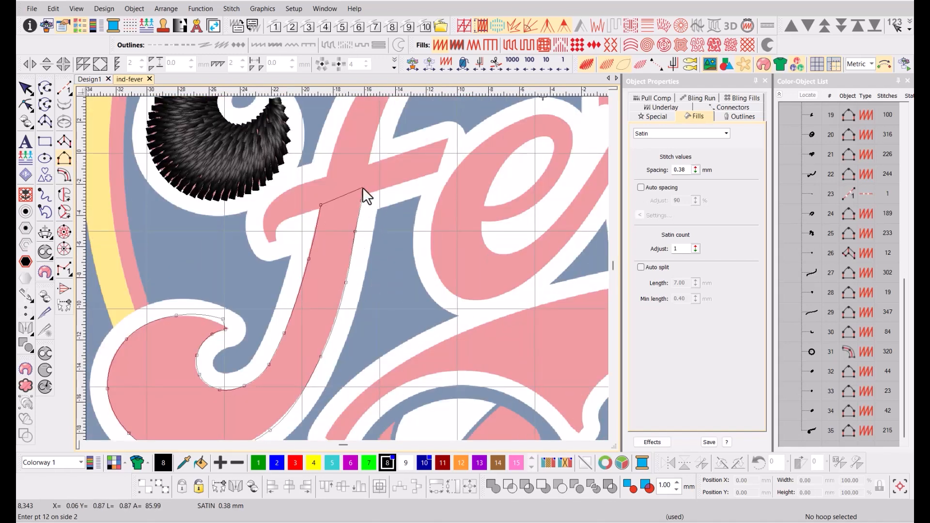
pyautogui.press('Return')
# - Set stitch angles across the F's lower stem, including one across the bottom of the curl
pyautogui.scroll(-1, 362, 186)
pyautogui.click(289, 315)
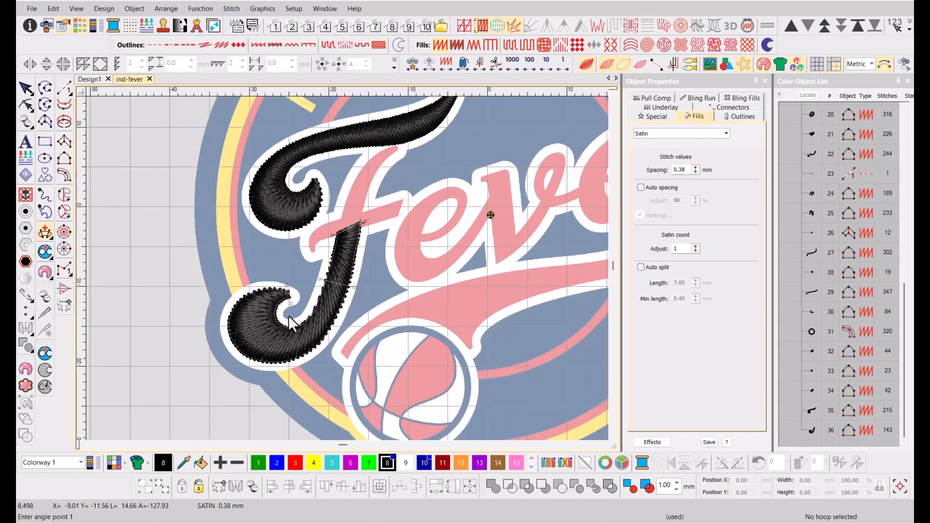
pyautogui.click(278, 385)
# - Trace the first side of a Column B satin for the F's upper stem, down its right edge from the tip to the crossbar
pyautogui.scroll(2, 348, 269)
pyautogui.click(64, 158)
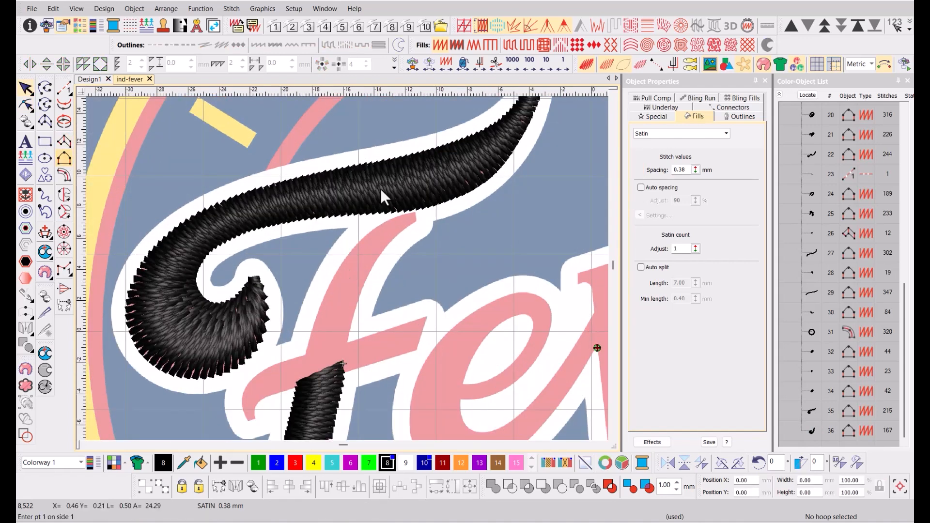
pyautogui.click(417, 225)
pyautogui.rightClick(399, 234)
pyautogui.click(371, 275)
pyautogui.click(352, 321)
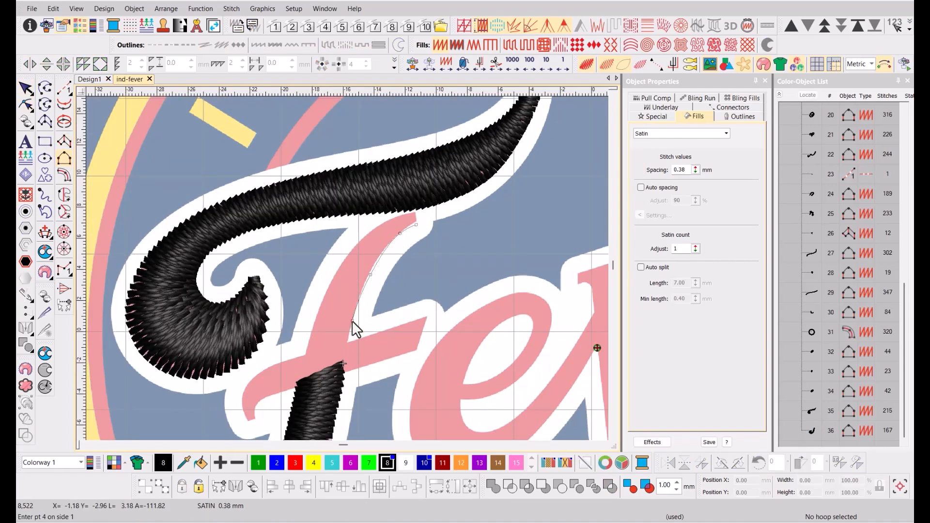
pyautogui.click(347, 348)
pyautogui.press('Return')
# - Trace the upper stem's second side down its left edge to the crossbar and complete the column
pyautogui.click(415, 211)
pyautogui.click(393, 218)
pyautogui.click(373, 233)
pyautogui.click(321, 301)
pyautogui.click(303, 362)
pyautogui.press('Return')
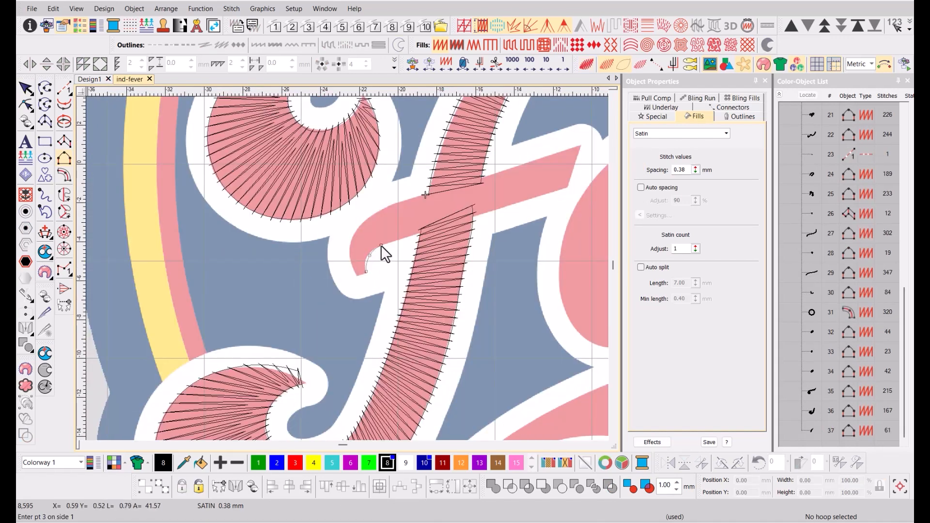
# - Digitize the F's crossbar as a Column B satin, tracing its lower edge and its upper edge from the hooked end to the tip
pyautogui.click(381, 246)
pyautogui.click(396, 240)
pyautogui.click(565, 188)
pyautogui.press('Return')
pyautogui.click(356, 275)
pyautogui.click(350, 249)
pyautogui.click(359, 223)
pyautogui.click(397, 202)
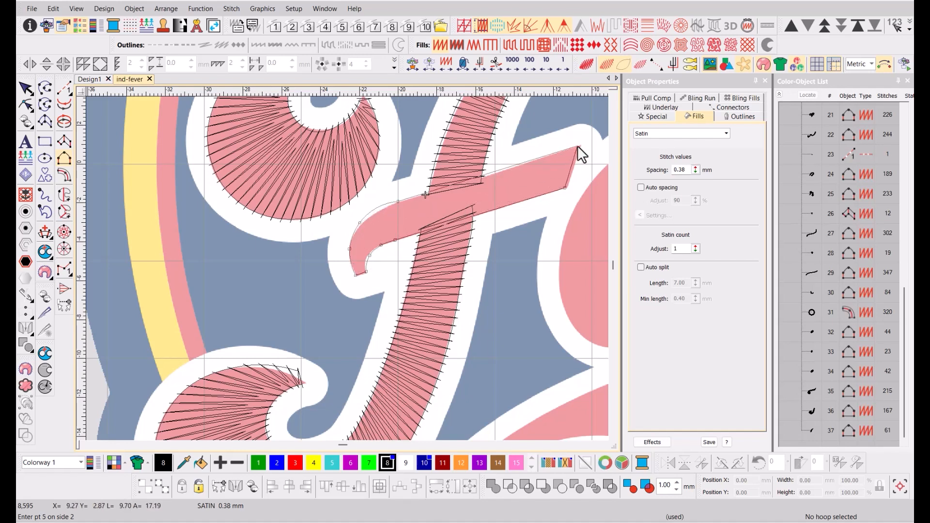
pyautogui.click(578, 146)
pyautogui.press('Return')
# - Recolor the F's four satin columns with color 11 and branch them, with the entry at the upper curl and the exit at the crossbar's tip
pyautogui.press('t')
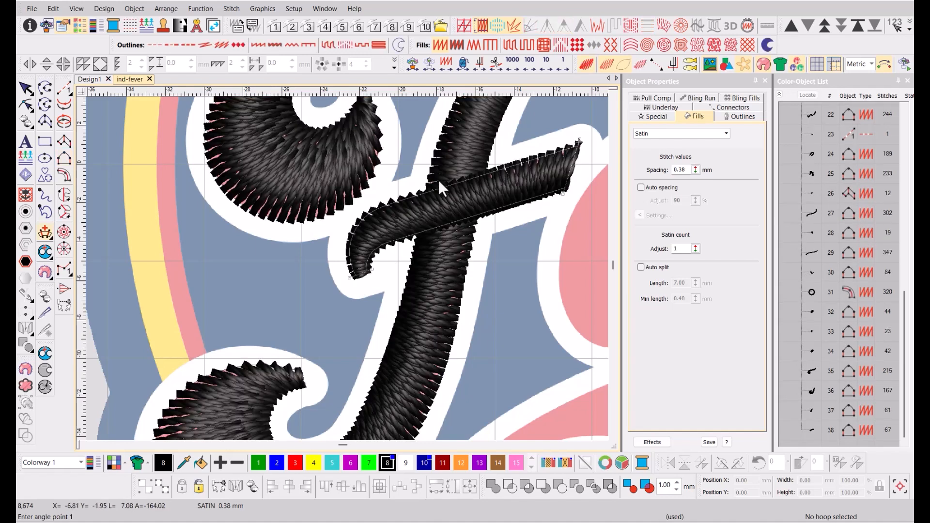
pyautogui.press('h')
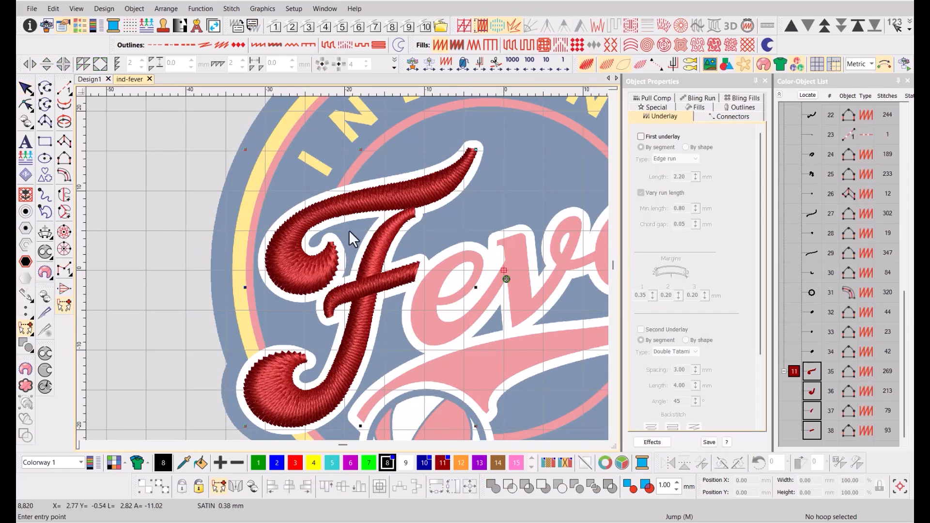
pyautogui.click(332, 240)
pyautogui.click(426, 260)
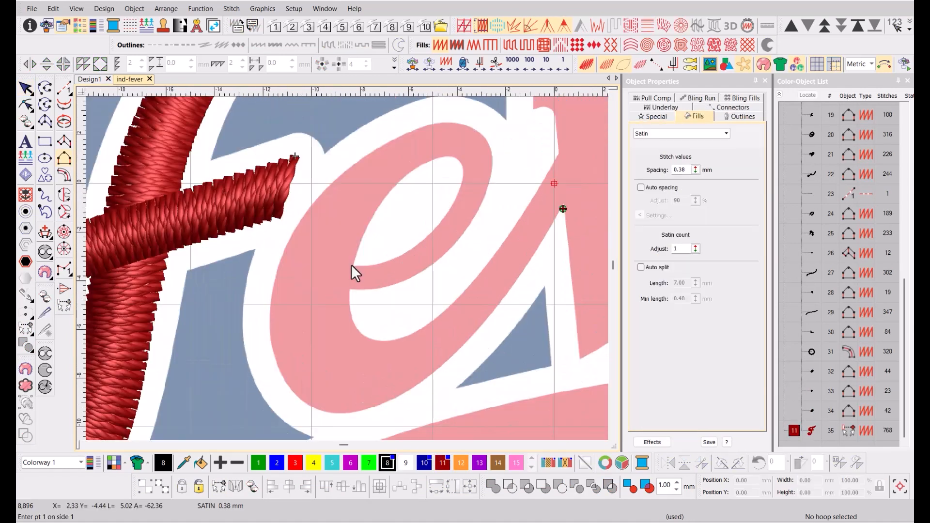
# - Start a Column B satin for the first e, tracing its first side from the crossbar counterclockwise around the edge of the upper opening
pyautogui.click(356, 265)
pyautogui.click(383, 262)
pyautogui.click(419, 241)
pyautogui.click(450, 209)
pyautogui.click(463, 171)
pyautogui.click(456, 157)
pyautogui.click(437, 155)
pyautogui.click(417, 170)
pyautogui.click(392, 189)
pyautogui.click(368, 224)
# - Continue the e's first side around the lower inner curve and up the tail, ending inside the v
pyautogui.click(352, 266)
pyautogui.click(349, 299)
pyautogui.click(355, 326)
pyautogui.click(371, 339)
pyautogui.click(394, 339)
pyautogui.click(440, 314)
pyautogui.click(476, 278)
pyautogui.click(525, 209)
pyautogui.click(569, 139)
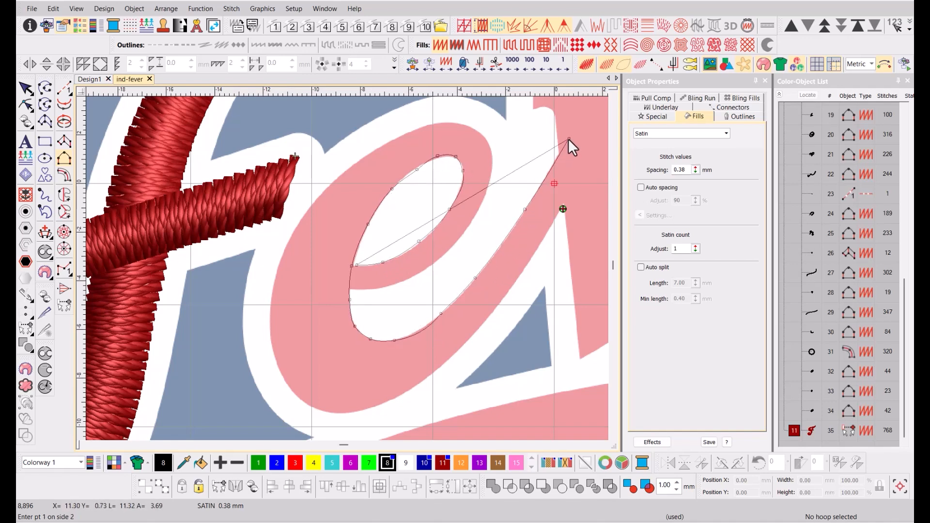
# - Trace the e's second side from the crossbar's lower edge up around the outside of the loop and over its top
pyautogui.scroll(2, 345, 260)
pyautogui.click(388, 284)
pyautogui.click(443, 278)
pyautogui.click(508, 232)
pyautogui.click(579, 191)
pyautogui.scroll(-1, 580, 190)
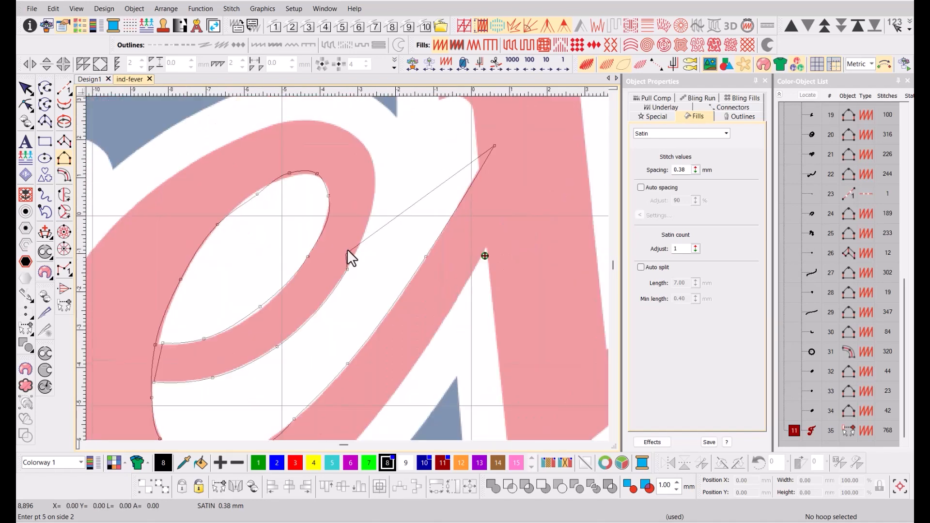
pyautogui.click(374, 194)
pyautogui.click(363, 144)
pyautogui.click(307, 115)
pyautogui.click(248, 131)
pyautogui.click(146, 193)
# - Continue the e's second side down the outer left edge, around the bottom and up the tail into the v, completing the column
pyautogui.click(186, 331)
pyautogui.click(155, 374)
pyautogui.click(255, 383)
pyautogui.click(312, 380)
pyautogui.click(334, 336)
pyautogui.click(401, 358)
pyautogui.click(488, 334)
pyautogui.click(490, 226)
pyautogui.click(542, 161)
pyautogui.click(391, 199)
pyautogui.click(431, 122)
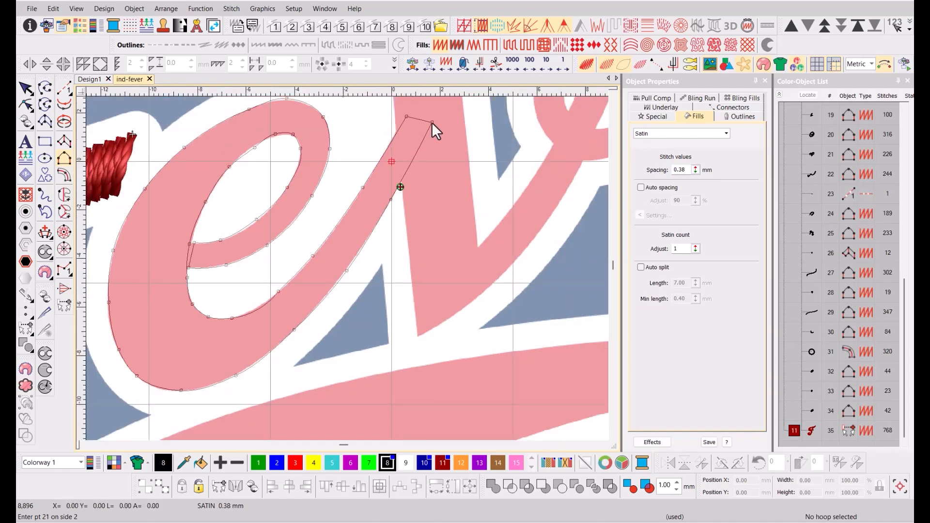
pyautogui.press('Return')
# - Set stitch angles across the first e, including its lower bowl and upper left curve
pyautogui.click(344, 269)
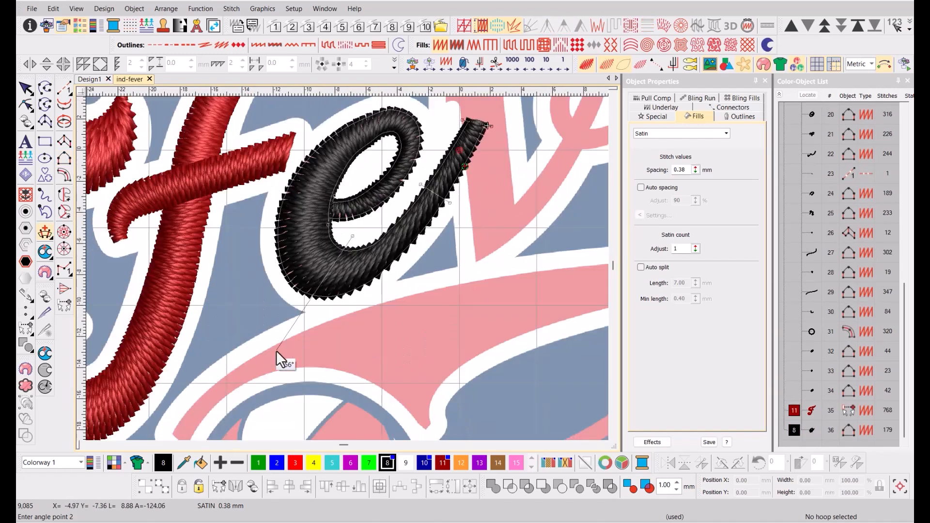
pyautogui.click(323, 144)
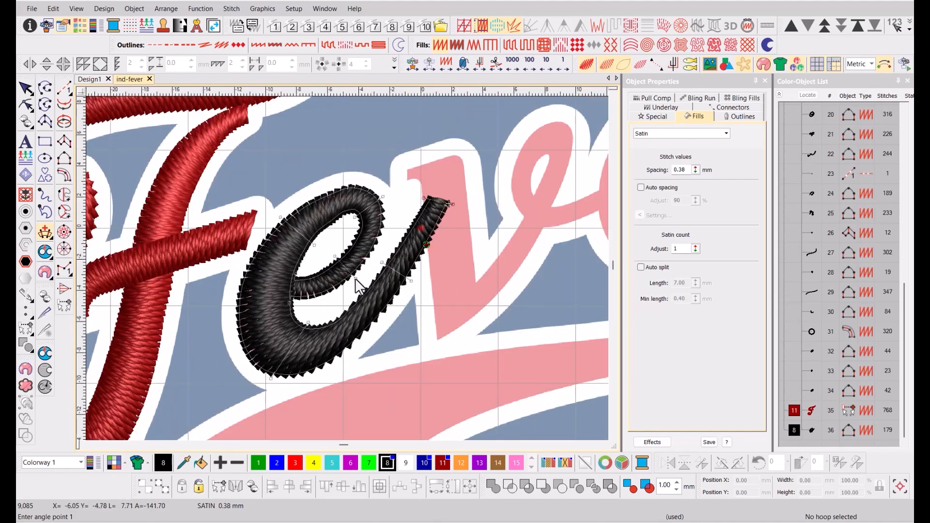
pyautogui.press('Return')
# - Reshape the first e by moving the starting points of its crossbar left so it overlaps the bowl
pyautogui.press('h')
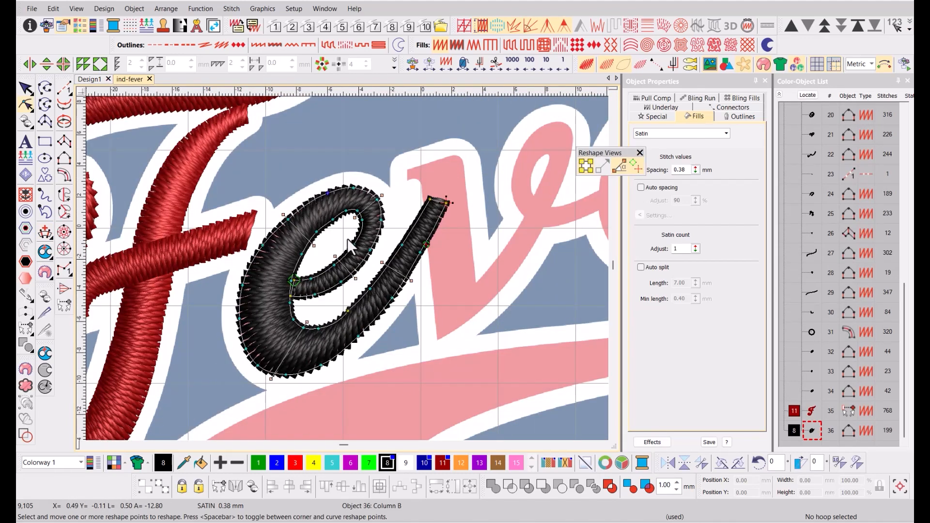
pyautogui.scroll(3, 318, 283)
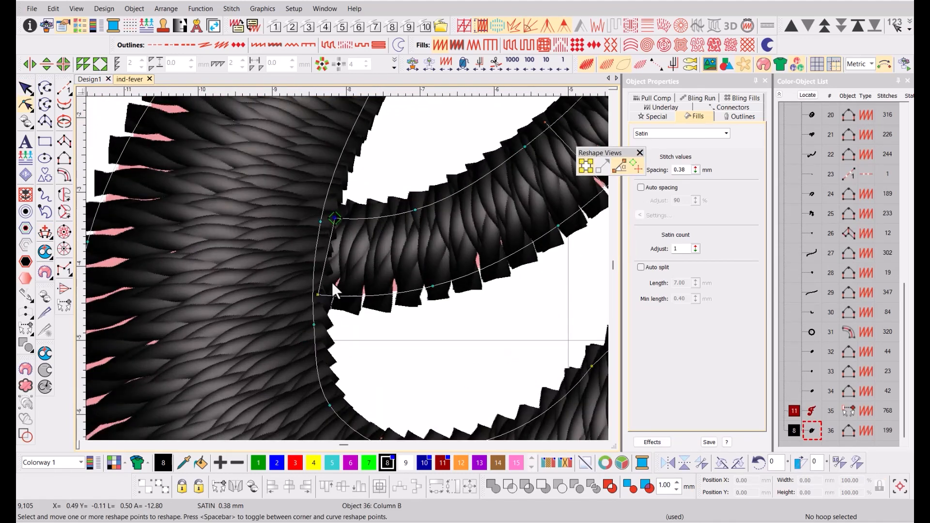
pyautogui.moveTo(317, 294); pyautogui.dragTo(301, 291)
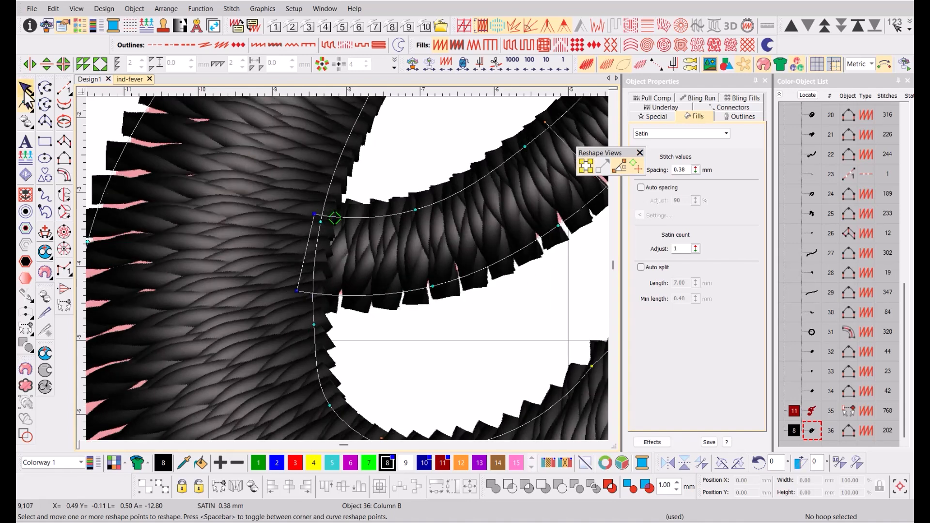
# - Digitize the v's top-left serif as a Column B satin, tracing its top edge and its curved lower edge into the stem
pyautogui.click(65, 162)
pyautogui.press('v')
pyautogui.hotkey('shift', 't')
pyautogui.scroll(2, 262, 268)
pyautogui.click(313, 257)
pyautogui.click(451, 215)
pyautogui.press('Return')
pyautogui.click(314, 297)
pyautogui.rightClick(329, 289)
pyautogui.click(356, 298)
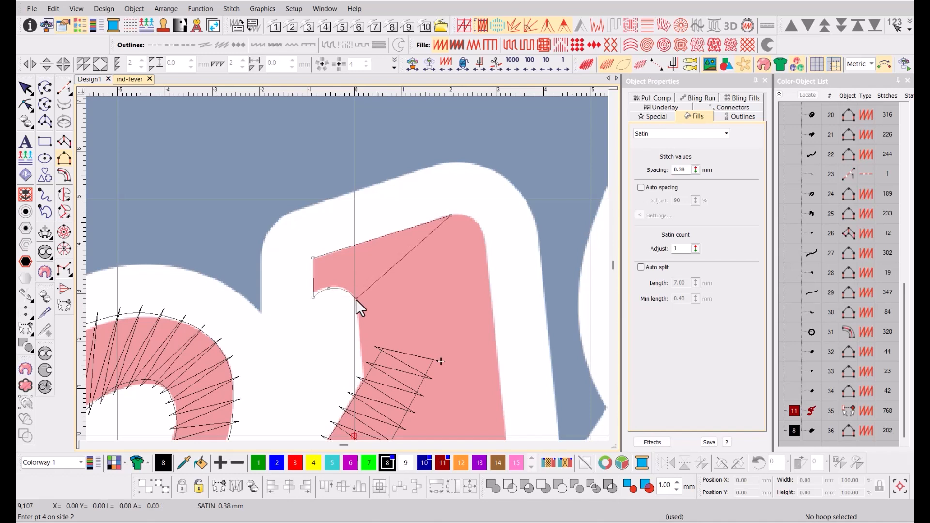
pyautogui.click(458, 268)
pyautogui.press('Return')
# - Digitize the v's thick stem as a Column B satin, tracing its right edge and its left edge down to the bottom point
pyautogui.scroll(-2, 362, 260)
pyautogui.click(347, 253)
pyautogui.click(358, 301)
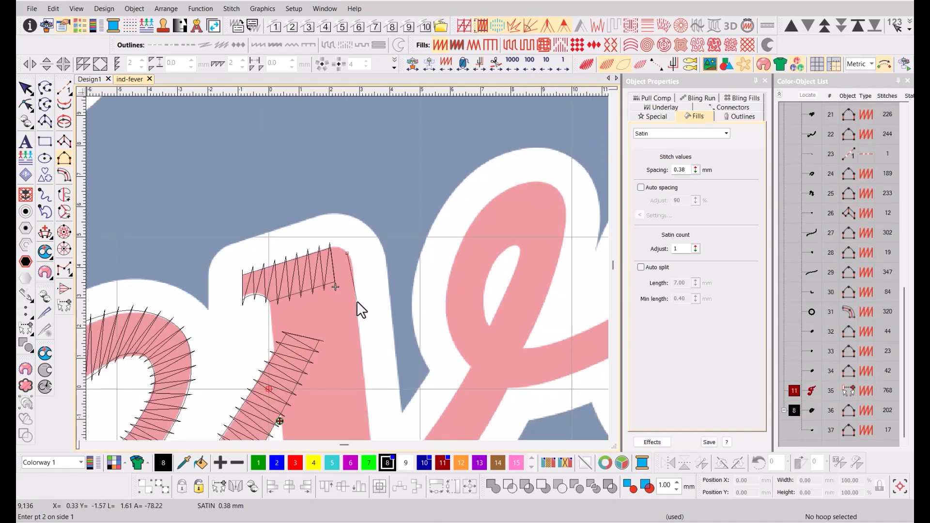
pyautogui.click(366, 413)
pyautogui.scroll(-1, 359, 323)
pyautogui.click(354, 335)
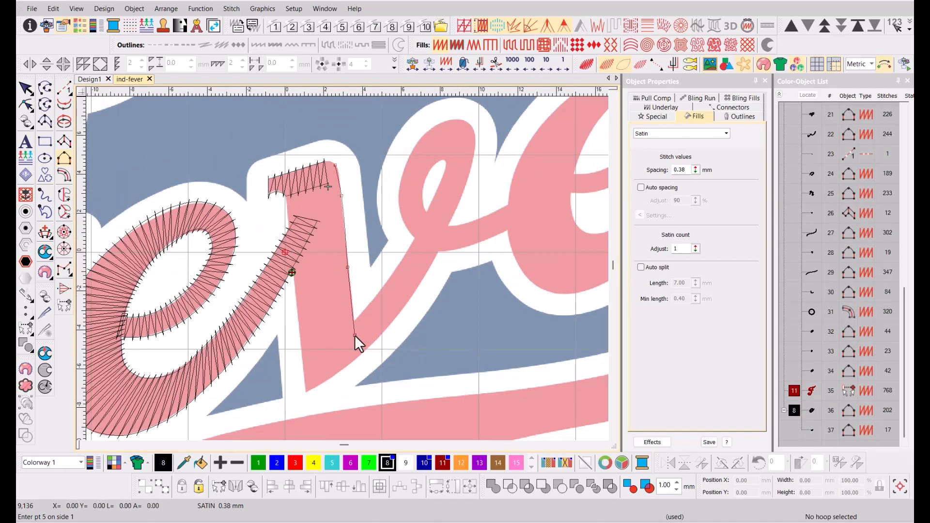
pyautogui.press('Return')
pyautogui.click(311, 164)
pyautogui.click(287, 196)
pyautogui.click(304, 393)
pyautogui.press('Return')
# - Digitize the v's rising diagonal stroke as a Column B satin, tracing its lower and upper edges up to the base of the loop
pyautogui.click(347, 347)
pyautogui.click(379, 339)
pyautogui.rightClick(432, 265)
pyautogui.click(440, 245)
pyautogui.press('Return')
pyautogui.click(304, 371)
pyautogui.rightClick(354, 320)
pyautogui.click(420, 232)
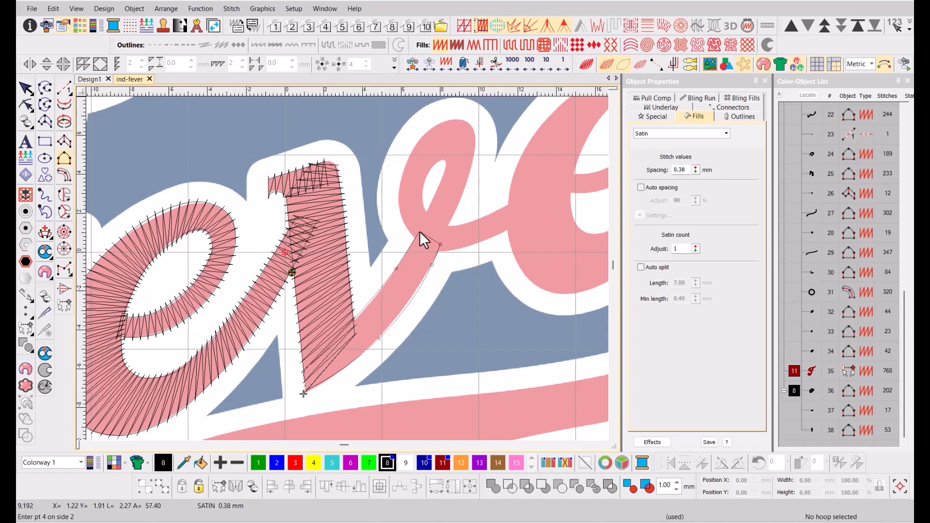
pyautogui.press('Return')
# - Trace the first side of a Column B satin around the outside of the v's loop and along the connector's lower edge into the second e
pyautogui.scroll(1, 420, 231)
pyautogui.click(386, 239)
pyautogui.rightClick(414, 178)
pyautogui.rightClick(423, 130)
pyautogui.rightClick(379, 182)
pyautogui.rightClick(352, 182)
pyautogui.rightClick(317, 207)
pyautogui.rightClick(295, 256)
pyautogui.rightClick(293, 296)
pyautogui.rightClick(315, 332)
pyautogui.rightClick(342, 345)
pyautogui.rightClick(372, 340)
pyautogui.rightClick(402, 331)
pyautogui.click(438, 311)
pyautogui.press('Return')
# - Trace the second side of the Column B satin around the v loop's inner edge and along the connector's upper edge, completing the object
pyautogui.click(324, 302)
pyautogui.rightClick(338, 275)
pyautogui.rightClick(353, 238)
pyautogui.rightClick(349, 230)
pyautogui.rightClick(336, 234)
pyautogui.rightClick(326, 252)
pyautogui.rightClick(322, 272)
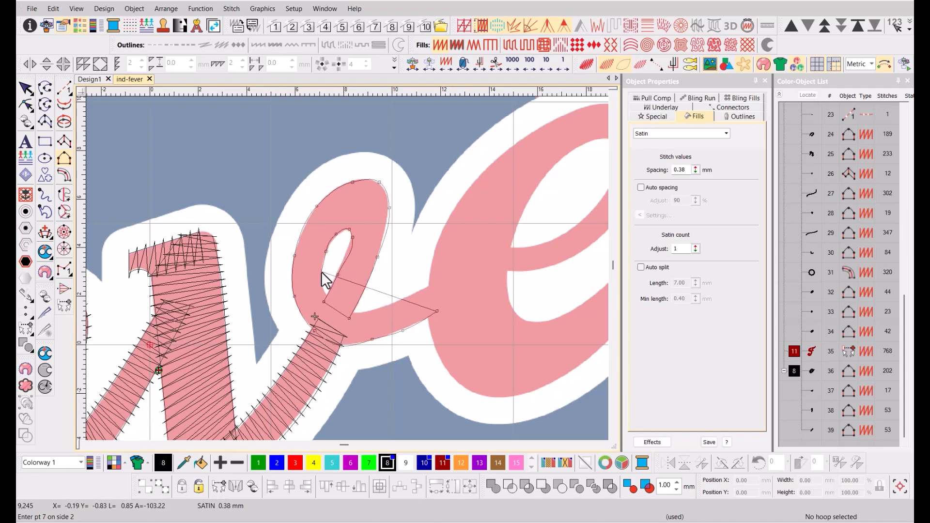
pyautogui.rightClick(324, 288)
pyautogui.rightClick(360, 313)
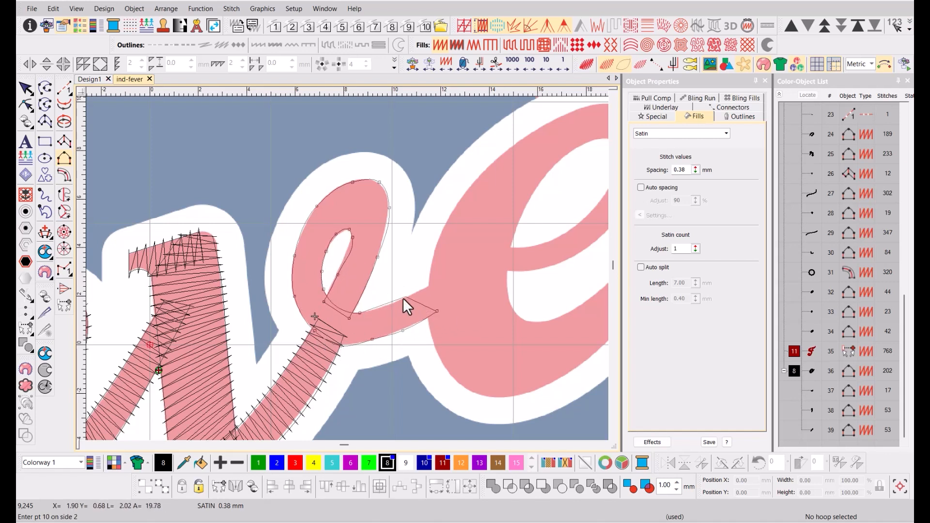
pyautogui.click(437, 280)
pyautogui.press('Return')
# - Refine the stitch angles of the satin around the v's loop and connector
pyautogui.press('t')
pyautogui.middleClick(373, 238)
pyautogui.press('t')
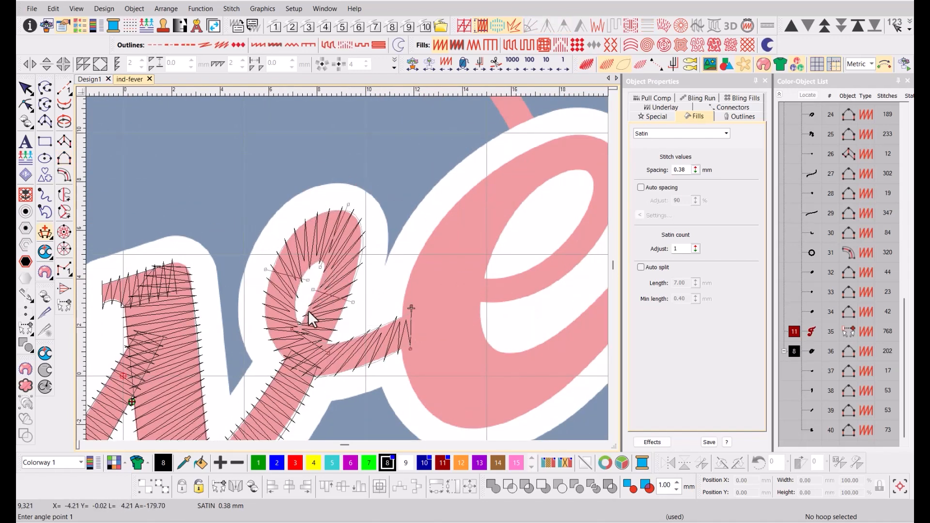
pyautogui.press('Return')
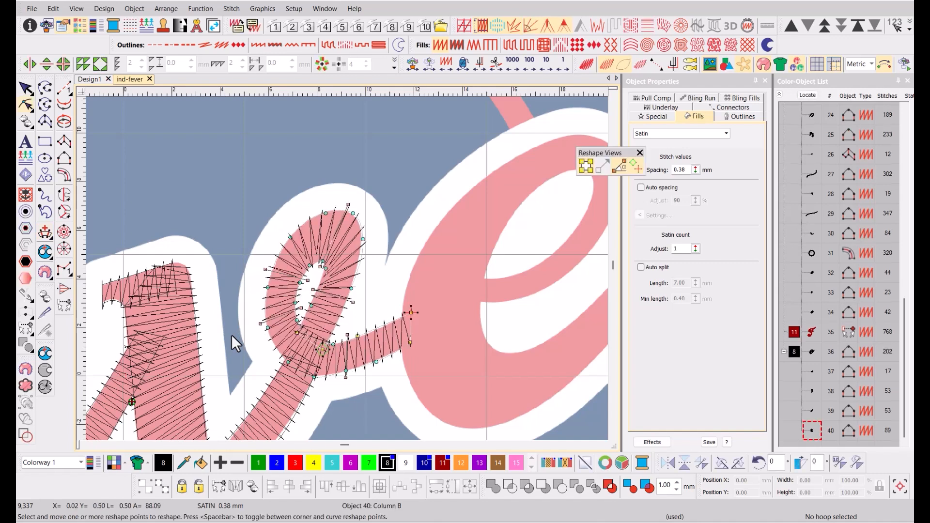
pyautogui.press('t')
pyautogui.press('Escape')
# - Reshape the second e's satin by moving both end points of its exit stroke up into the r's upper junction
pyautogui.scroll(-4, 301, 257)
pyautogui.click(139, 337)
pyautogui.moveTo(142, 344)
pyautogui.mouseDown()
pyautogui.moveTo(333, 294)
pyautogui.moveTo(367, 272)
pyautogui.moveTo(341, 213)
pyautogui.mouseUp()
pyautogui.scroll(5, 354, 271)
pyautogui.press('h')
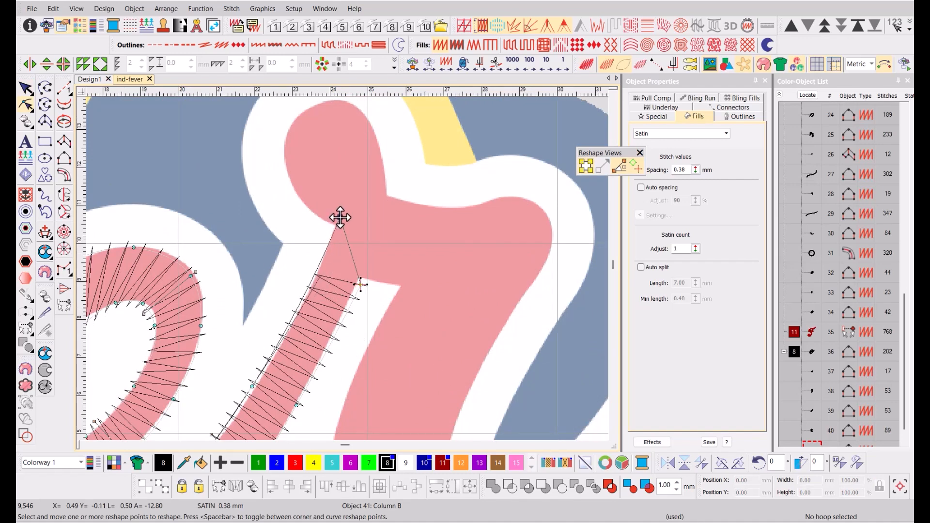
pyautogui.moveTo(361, 285); pyautogui.dragTo(383, 220)
pyautogui.scroll(-3, 325, 298)
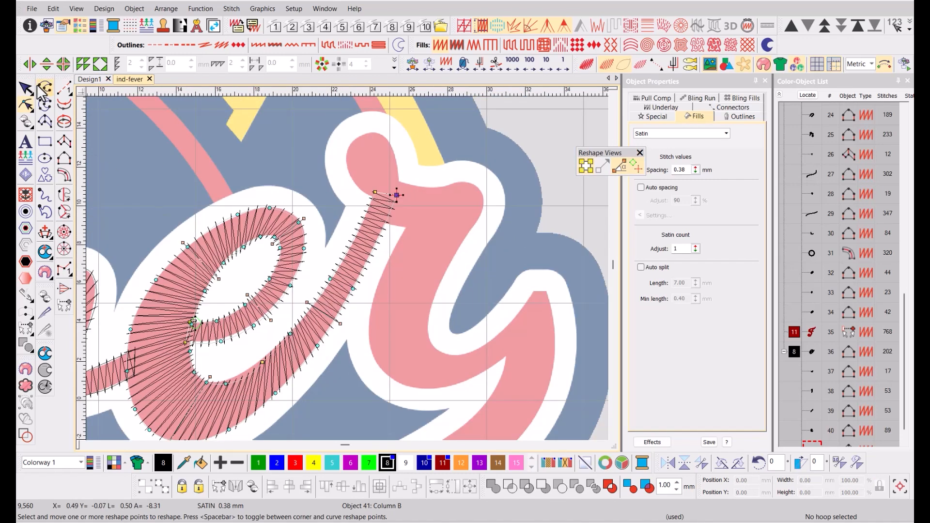
# - Digitize the r's rounded upper knob as a Column B satin, tracing its lower curve and its upper curve into the shoulder
pyautogui.click(26, 88)
pyautogui.scroll(2, 361, 152)
pyautogui.press('space')
pyautogui.rightClick(323, 294)
pyautogui.rightClick(340, 318)
pyautogui.rightClick(374, 335)
pyautogui.press('Return')
pyautogui.rightClick(348, 248)
pyautogui.rightClick(364, 249)
pyautogui.rightClick(375, 262)
pyautogui.rightClick(387, 318)
pyautogui.press('Return')
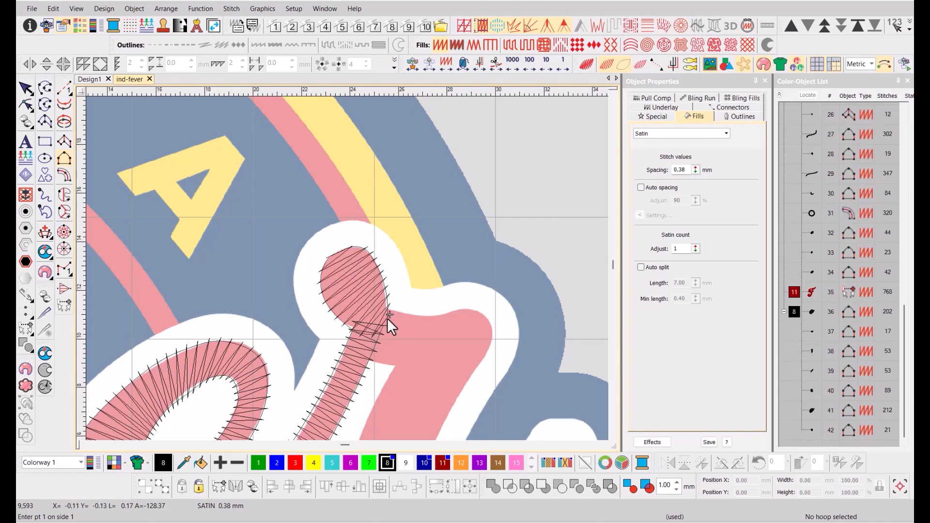
# - Digitize the r's shoulder as a Column B satin, tracing its lower edge and its curved upper edge
pyautogui.scroll(-1, 205, 246)
pyautogui.click(367, 255)
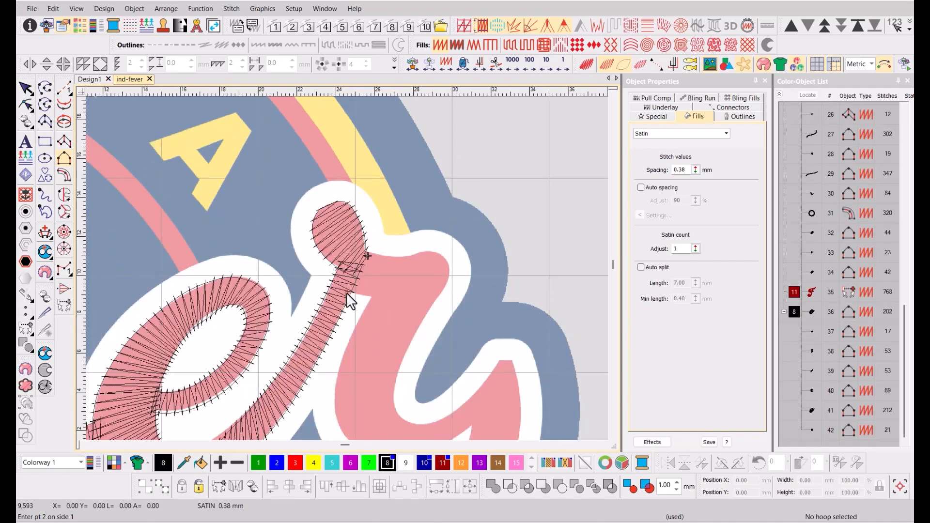
pyautogui.click(373, 298)
pyautogui.click(440, 278)
pyautogui.press('Return')
pyautogui.click(366, 251)
pyautogui.click(384, 255)
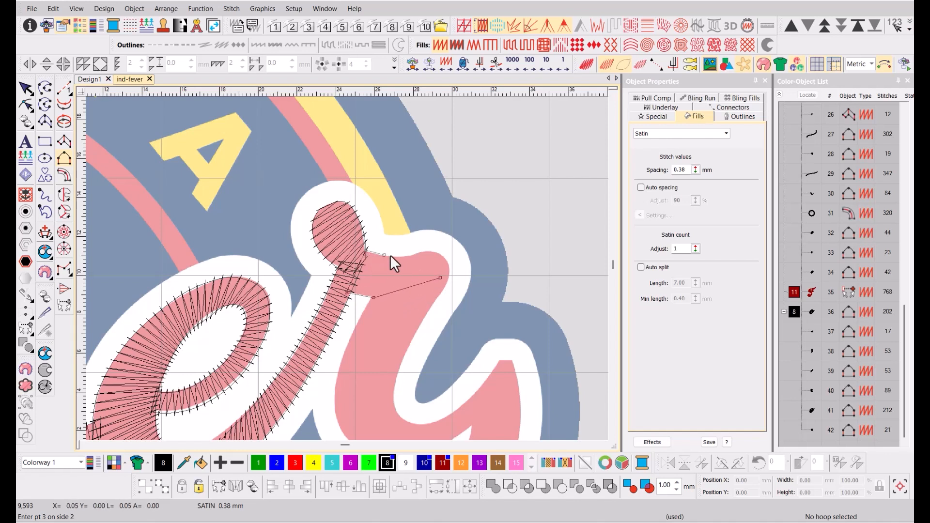
pyautogui.click(429, 251)
pyautogui.press('Return')
# - Trace the first side of a Column B satin down the r stem's inner edge, around the bowl and up to the tip
pyautogui.click(441, 293)
pyautogui.click(421, 326)
pyautogui.click(400, 365)
pyautogui.click(393, 399)
pyautogui.click(402, 419)
pyautogui.click(418, 424)
pyautogui.click(408, 340)
pyautogui.click(432, 325)
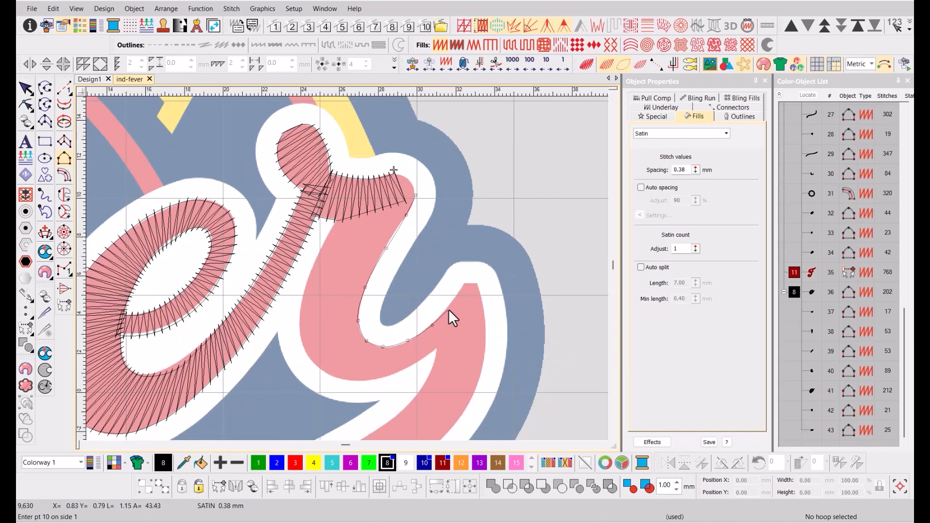
pyautogui.click(465, 284)
pyautogui.press('Return')
# - Trace the second side from the r's shoulder down the stem's outer edge and around the bowl to the tip, completing the satin
pyautogui.click(405, 177)
pyautogui.click(394, 172)
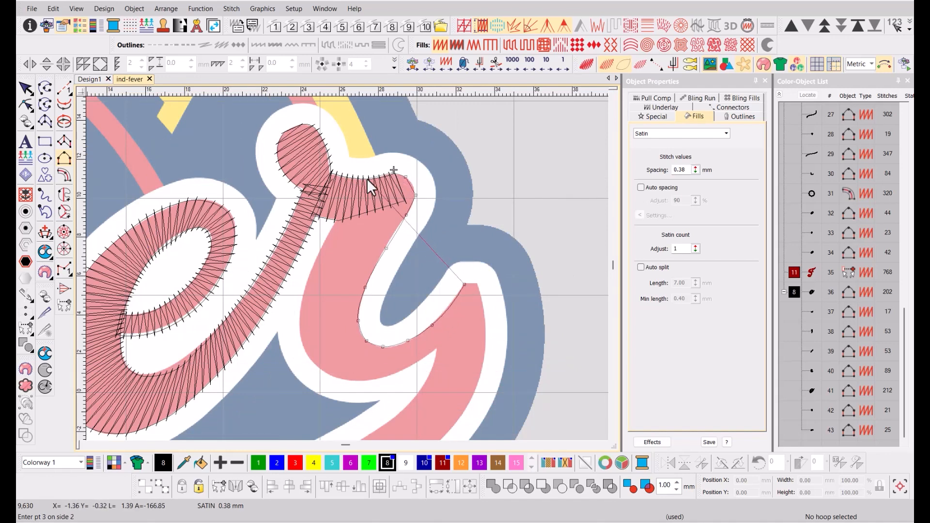
pyautogui.click(381, 176)
pyautogui.click(365, 179)
pyautogui.click(338, 221)
pyautogui.click(313, 267)
pyautogui.click(299, 323)
pyautogui.click(316, 364)
pyautogui.click(357, 381)
pyautogui.click(411, 366)
pyautogui.rightClick(440, 348)
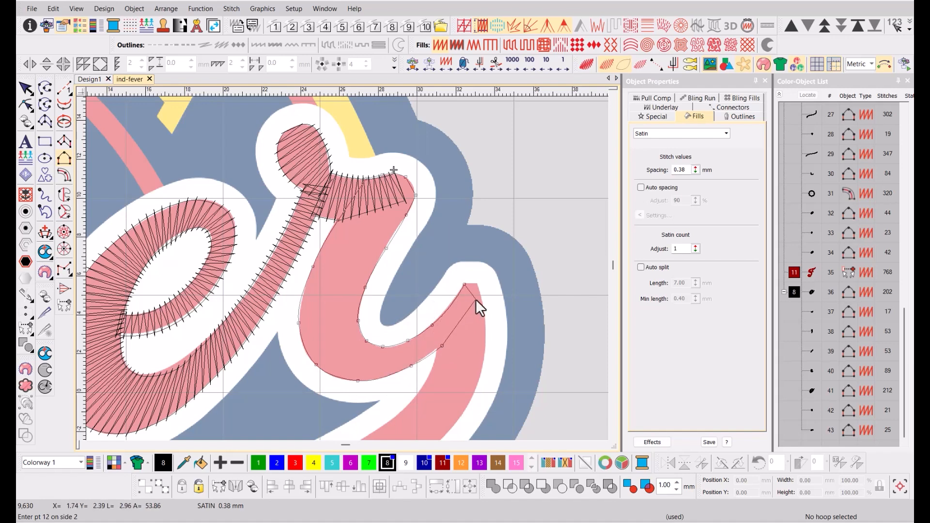
pyautogui.rightClick(476, 299)
pyautogui.press('Return')
# - Refine the stitch angles of the satin in the r's stem and bowl
pyautogui.press('t')
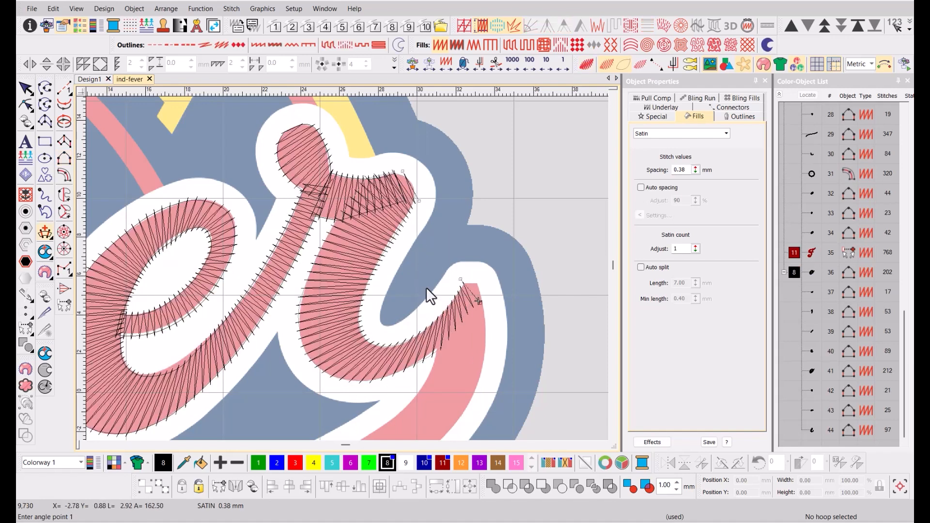
pyautogui.press('h')
pyautogui.press('Escape')
# - Trace the first side of a Column B satin from the r's tip along the swoosh's lower edge and over the basketball to its narrow end
pyautogui.press('t')
pyautogui.press('t')
pyautogui.click(62, 162)
pyautogui.rightClick(465, 411)
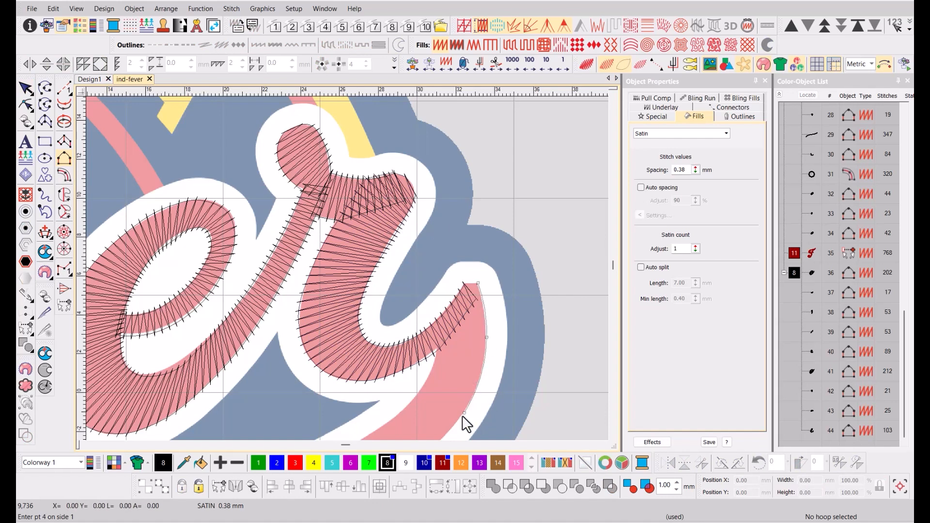
pyautogui.scroll(-1, 461, 417)
pyautogui.rightClick(310, 296)
pyautogui.rightClick(173, 358)
pyautogui.rightClick(190, 328)
pyautogui.rightClick(196, 314)
pyautogui.rightClick(224, 315)
pyautogui.scroll(-2, 222, 317)
pyautogui.rightClick(341, 274)
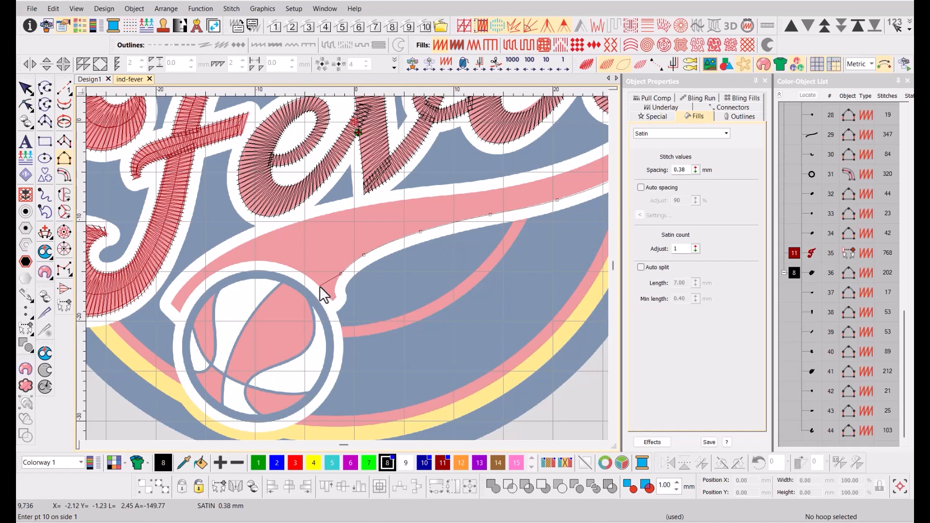
pyautogui.rightClick(320, 286)
pyautogui.rightClick(275, 263)
pyautogui.rightClick(235, 265)
pyautogui.rightClick(207, 278)
pyautogui.rightClick(178, 312)
pyautogui.press('Return')
# - Trace the second side along the swoosh's upper edge from the r's tip to the narrow end beside the basketball, completing the satin
pyautogui.scroll(-2, 179, 312)
pyautogui.scroll(2, 400, 254)
pyautogui.click(300, 254)
pyautogui.rightClick(283, 297)
pyautogui.rightClick(262, 336)
pyautogui.rightClick(182, 381)
pyautogui.rightClick(152, 391)
pyautogui.rightClick(187, 341)
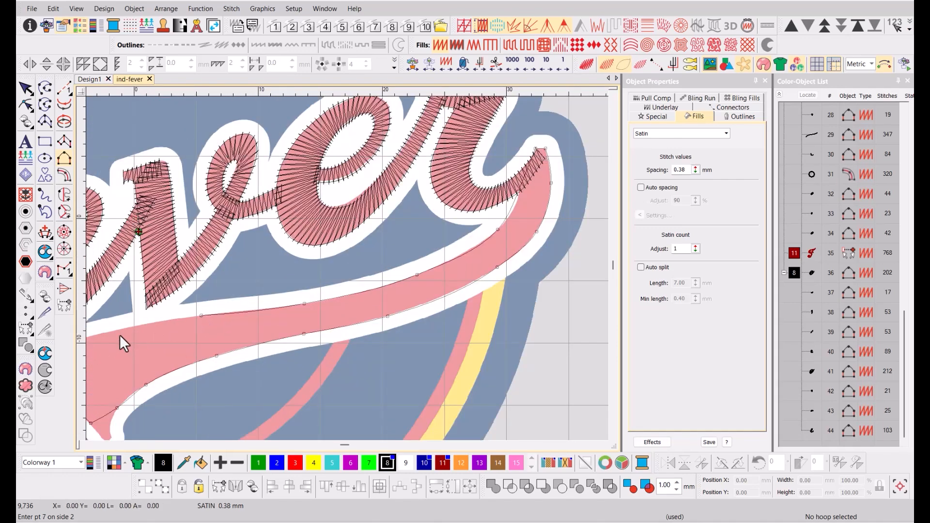
pyautogui.rightClick(163, 322)
pyautogui.rightClick(132, 325)
pyautogui.rightClick(187, 327)
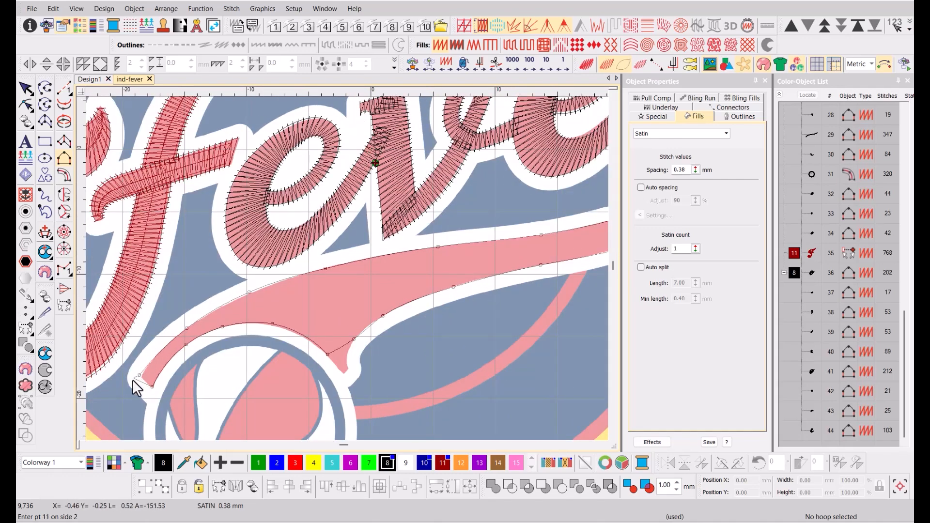
pyautogui.click(135, 379)
pyautogui.press('Return')
# - Digitize the swoosh's small pointed spur beside the basketball as a Column B satin overlapping the main swoosh
pyautogui.scroll(-1, 347, 271)
pyautogui.scroll(3, 363, 262)
pyautogui.click(298, 261)
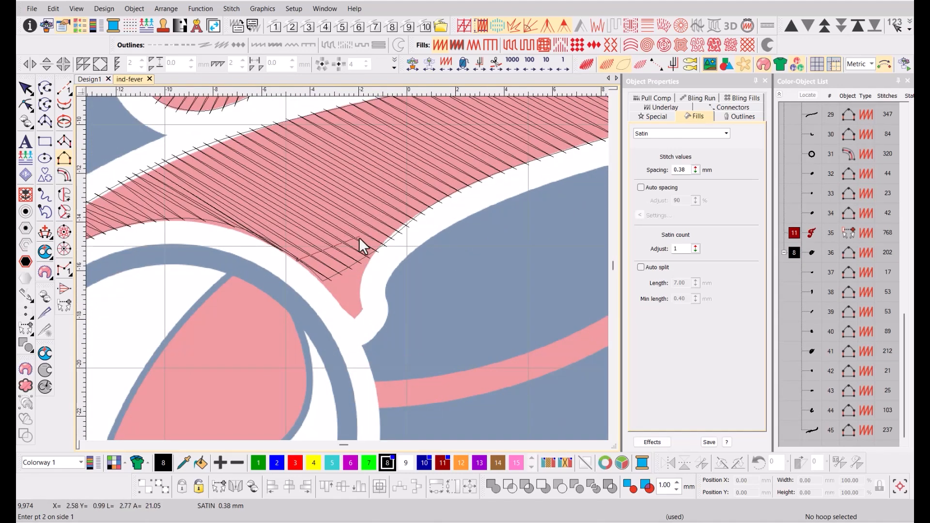
pyautogui.press('Return')
pyautogui.click(354, 318)
pyautogui.rightClick(367, 305)
pyautogui.rightClick(364, 278)
pyautogui.click(376, 252)
pyautogui.press('Return')
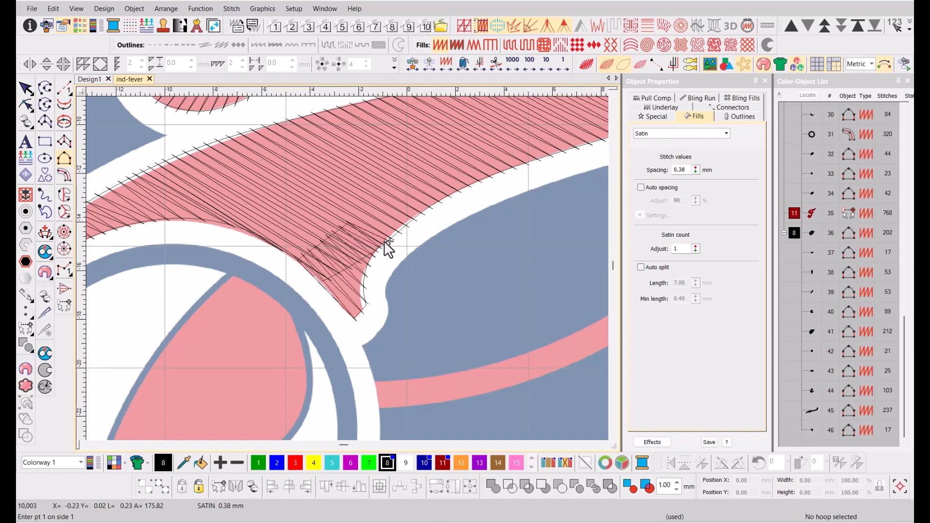
# - Select the black letter and swoosh satins and recolor them with palette colour 11
pyautogui.scroll(-4, 339, 268)
pyautogui.click(794, 233)
pyautogui.click(444, 463)
pyautogui.click(539, 330)
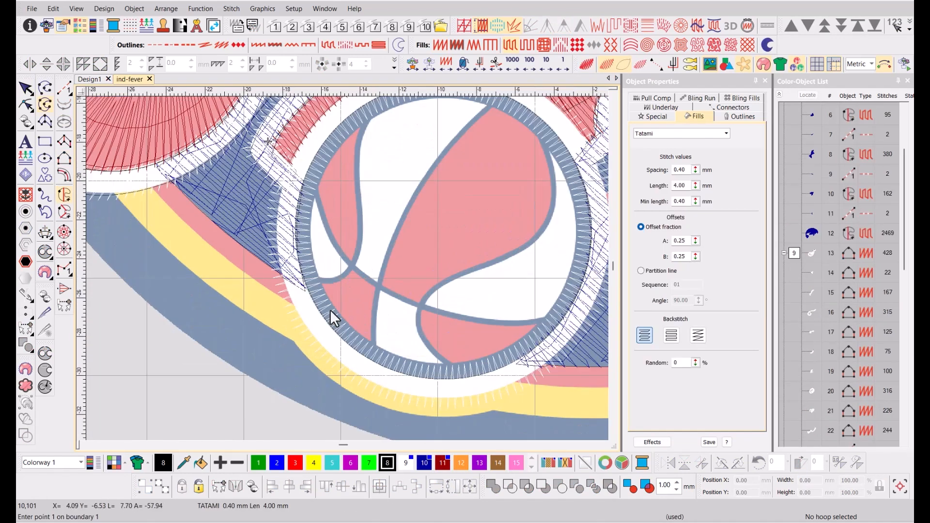
# - Digitize the basketball's small lower-left red panel as a Tatami fill, tracing its boundary inside the blue lines
pyautogui.scroll(2, 330, 309)
pyautogui.rightClick(324, 298)
pyautogui.click(359, 267)
pyautogui.click(416, 310)
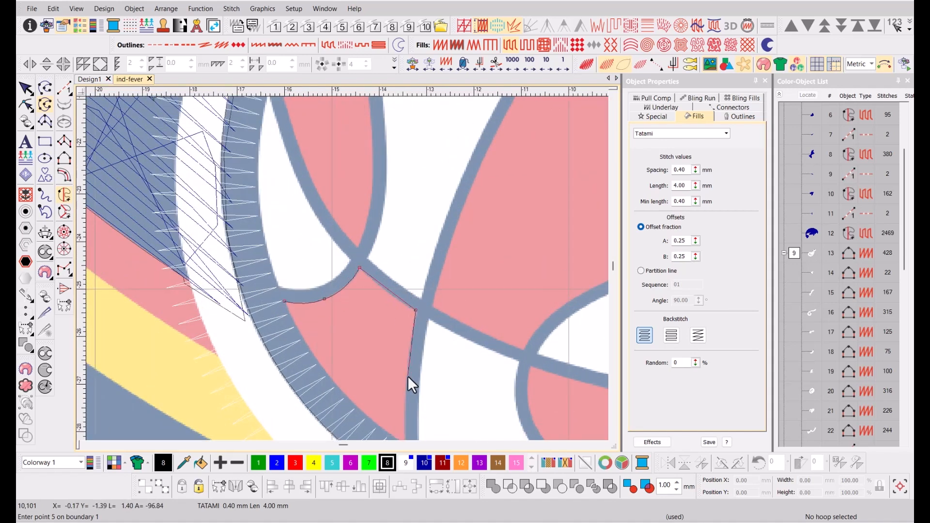
pyautogui.rightClick(408, 376)
pyautogui.click(375, 367)
pyautogui.rightClick(302, 303)
pyautogui.press('Return')
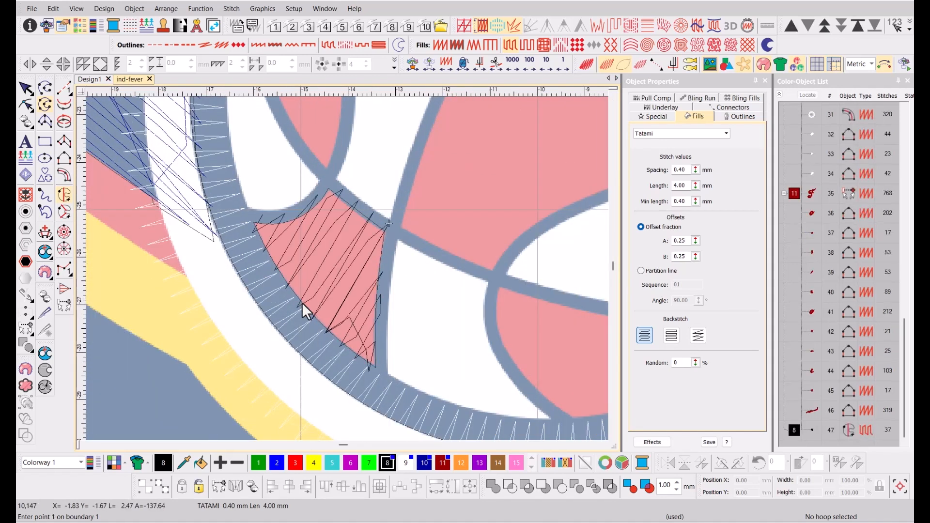
pyautogui.press('t')
pyautogui.press('t')
# - Digitize the basketball's upper-left red panel as a Tatami fill, tracing its boundary from the outer ring down to the seam crossing
pyautogui.scroll(-2, 330, 193)
pyautogui.scroll(2, 339, 187)
pyautogui.click(288, 265)
pyautogui.rightClick(324, 189)
pyautogui.click(393, 118)
pyautogui.click(380, 167)
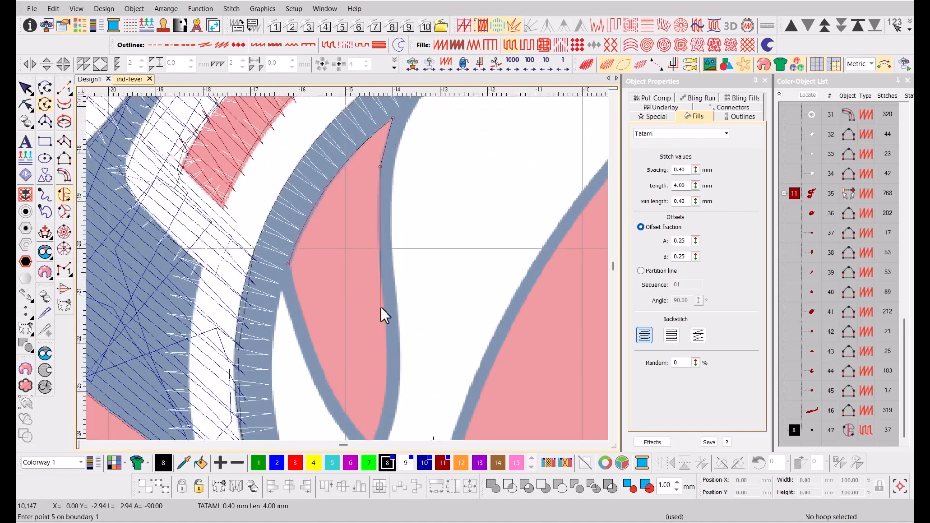
pyautogui.rightClick(384, 310)
pyautogui.rightClick(368, 321)
pyautogui.click(354, 365)
pyautogui.rightClick(318, 318)
pyautogui.rightClick(292, 248)
pyautogui.press('Return')
pyautogui.press('Return')
pyautogui.press('Return')
pyautogui.scroll(-2, 319, 257)
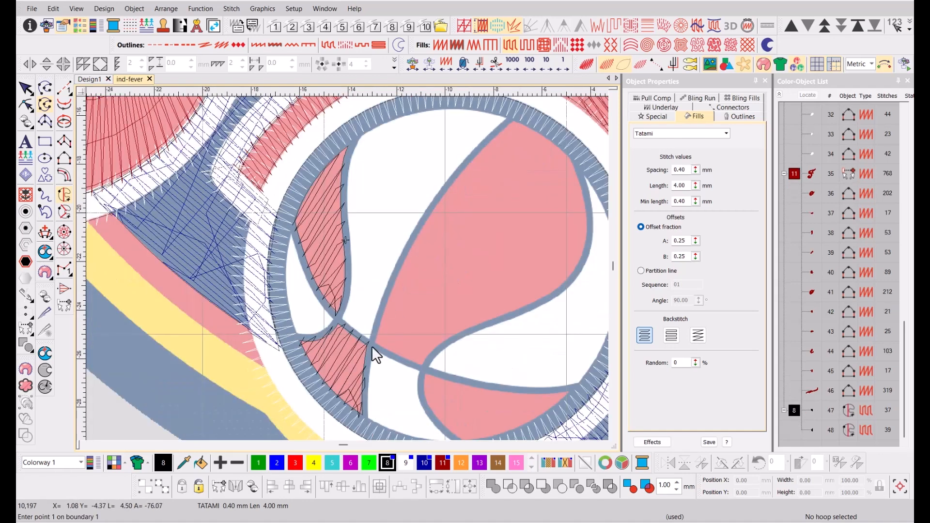
# - Digitize the basketball's large central red panel as a Tatami fill, tracing its boundary from the seam crossing around the outer ring
pyautogui.scroll(1, 371, 346)
pyautogui.click(354, 262)
pyautogui.scroll(-1, 355, 248)
pyautogui.rightClick(378, 190)
pyautogui.rightClick(392, 182)
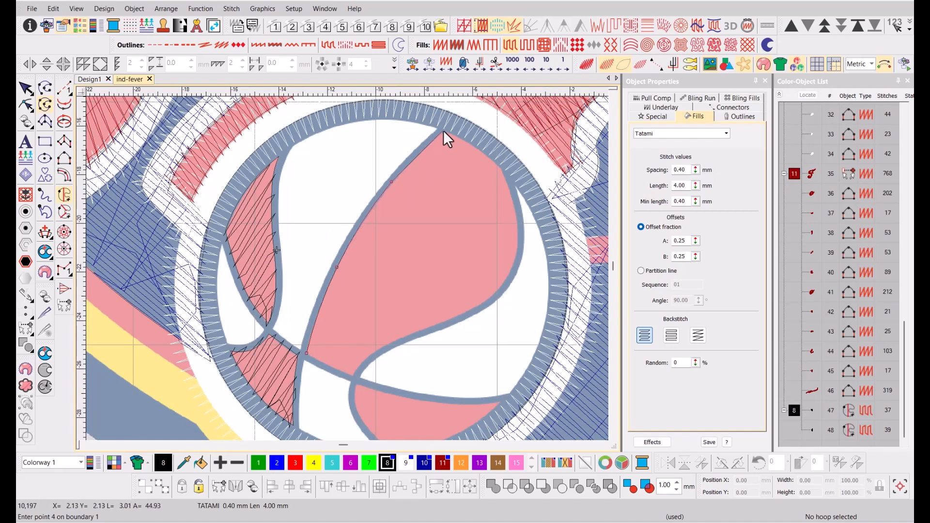
pyautogui.rightClick(445, 129)
pyautogui.rightClick(480, 150)
pyautogui.rightClick(501, 167)
pyautogui.rightClick(515, 205)
pyautogui.rightClick(513, 265)
pyautogui.rightClick(491, 297)
pyautogui.rightClick(445, 322)
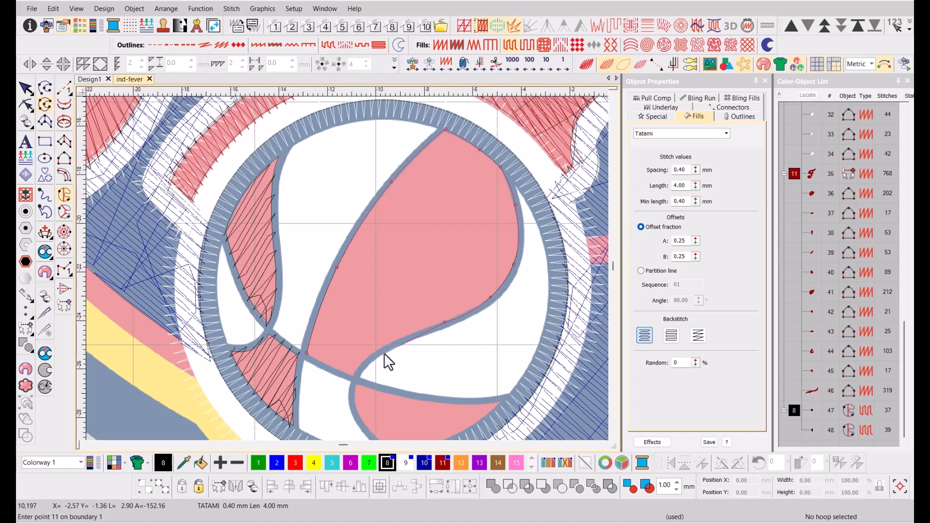
pyautogui.rightClick(394, 341)
pyautogui.rightClick(361, 362)
pyautogui.press('Return')
pyautogui.press('Return')
# - Digitize the basketball's lower-right red panel as a Tatami fill, tracing its boundary between the seam and the outer ring
pyautogui.scroll(-2, 380, 341)
pyautogui.scroll(4, 342, 263)
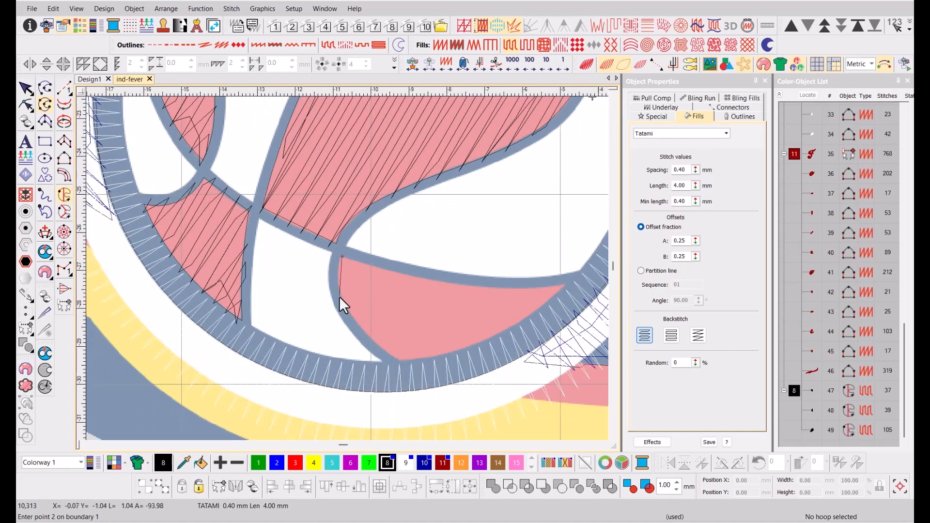
pyautogui.rightClick(397, 360)
pyautogui.rightClick(365, 332)
pyautogui.rightClick(396, 360)
pyautogui.rightClick(469, 345)
pyautogui.rightClick(546, 303)
pyautogui.click(565, 285)
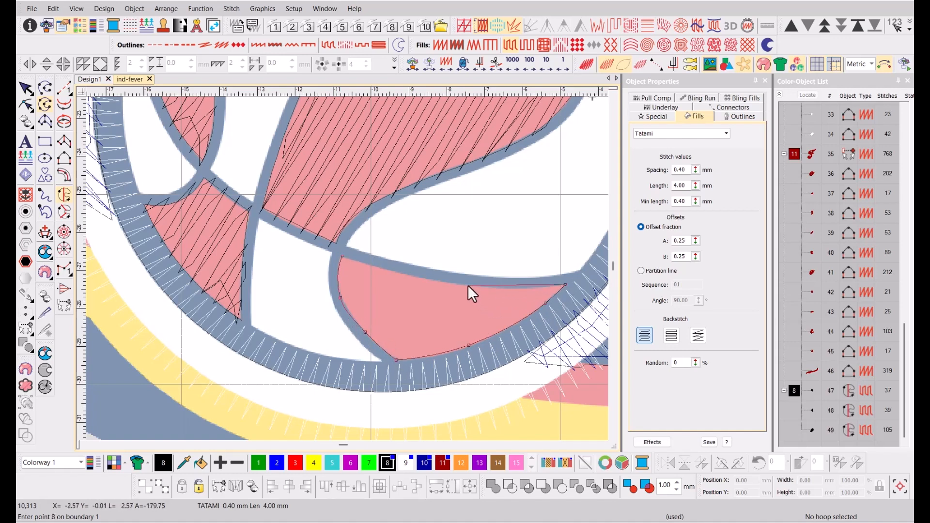
pyautogui.rightClick(380, 266)
pyautogui.press('Return')
pyautogui.press('Return')
# - Rotate the stitch angles of the upper-left and large central red panels so they slope in opposite directions
pyautogui.press('v')
pyautogui.press('t')
pyautogui.press('t')
pyautogui.click(263, 177)
pyautogui.press('h')
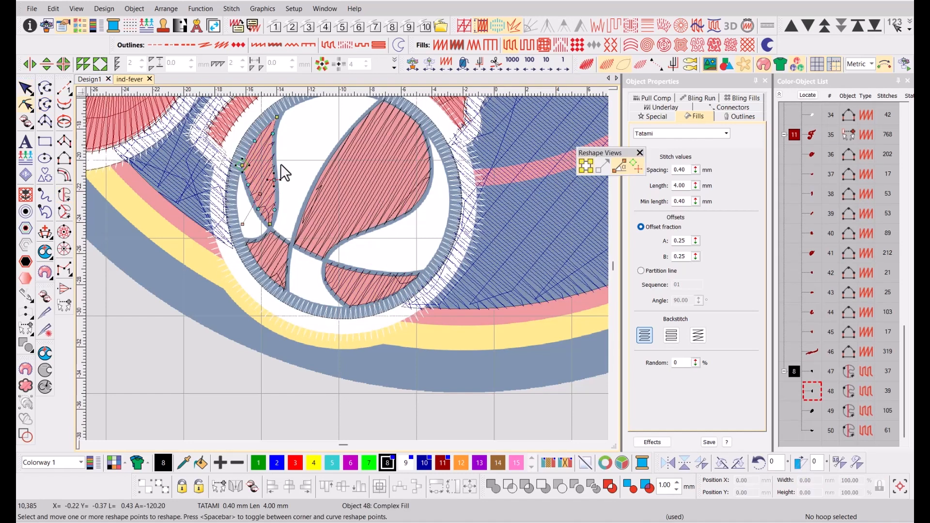
pyautogui.moveTo(264, 193); pyautogui.dragTo(302, 180)
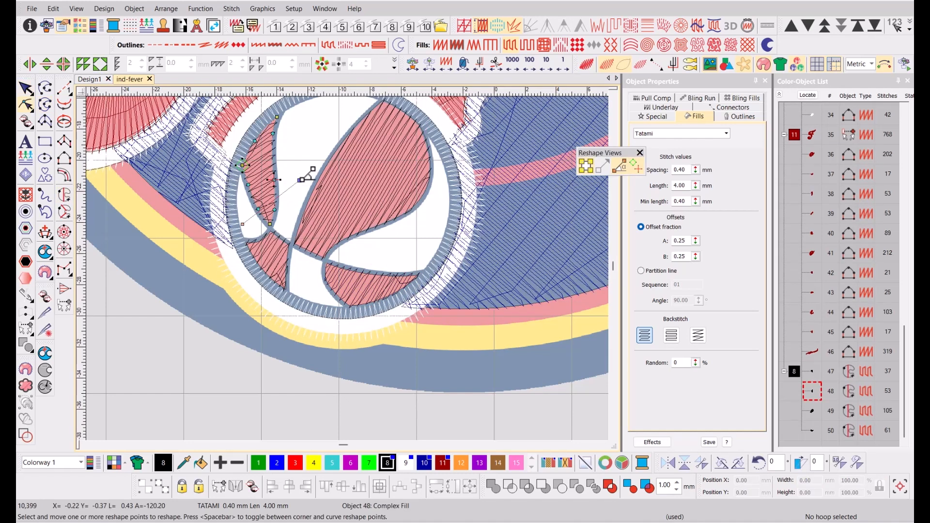
pyautogui.press('Escape')
pyautogui.click(356, 189)
pyautogui.press('h')
pyautogui.moveTo(369, 135); pyautogui.dragTo(287, 188)
pyautogui.press('Escape')
# - Rotate the stitch angles of the two lower red panels so their stitches rise diagonally to the right
pyautogui.click(272, 261)
pyautogui.press('h')
pyautogui.moveTo(269, 256); pyautogui.dragTo(294, 232)
pyautogui.press('Escape')
pyautogui.click(340, 280)
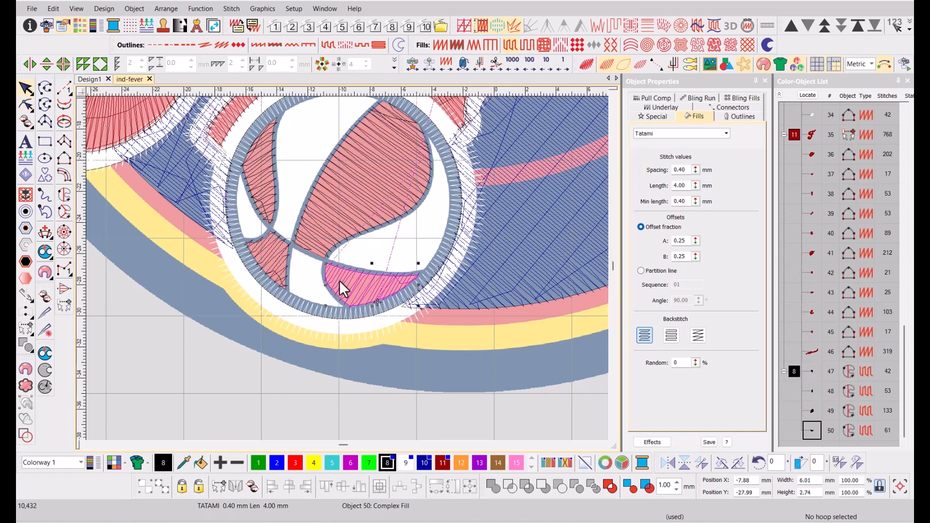
pyautogui.press('h')
pyautogui.moveTo(365, 249); pyautogui.dragTo(383, 228)
pyautogui.press('Escape')
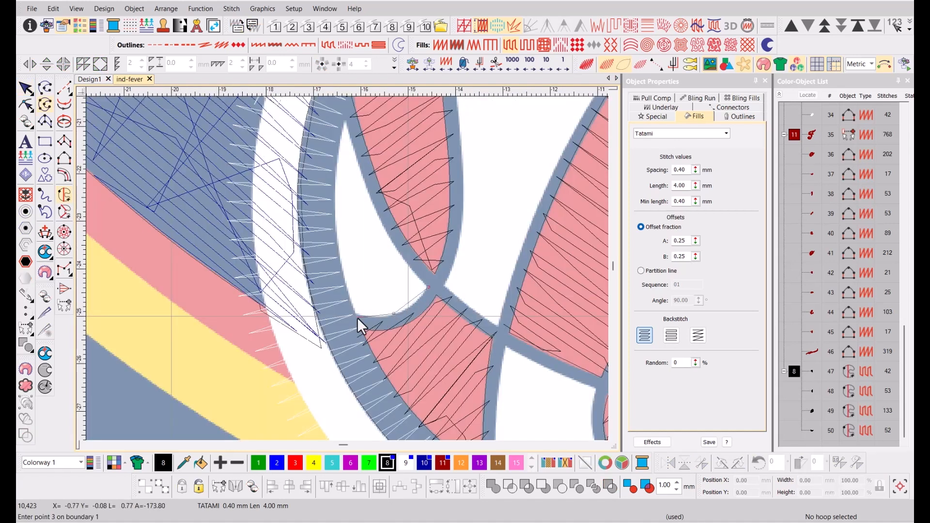
# - Digitize the basketball's small white panel on the far left as a Tatami fill and give it palette colour 11
pyautogui.click(357, 318)
pyautogui.rightClick(333, 205)
pyautogui.click(345, 120)
pyautogui.rightClick(376, 214)
pyautogui.press('Return')
pyautogui.press('Return')
pyautogui.press('Return')
pyautogui.press('Return')
pyautogui.press('Return')
pyautogui.press('h')
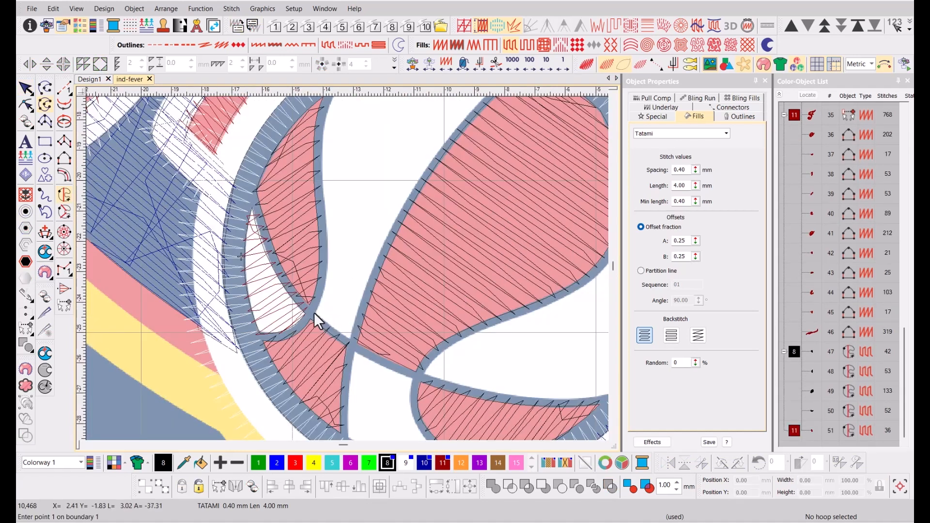
# - Digitize the basketball's upper white panel as a Tatami fill between the left seam, the central seam and the outer ring
pyautogui.click(314, 313)
pyautogui.click(349, 340)
pyautogui.click(375, 270)
pyautogui.click(432, 164)
pyautogui.click(454, 144)
pyautogui.click(382, 131)
pyautogui.click(302, 150)
pyautogui.click(274, 162)
pyautogui.click(255, 228)
pyautogui.click(263, 312)
pyautogui.click(262, 363)
pyautogui.press('Return')
pyautogui.press('Return')
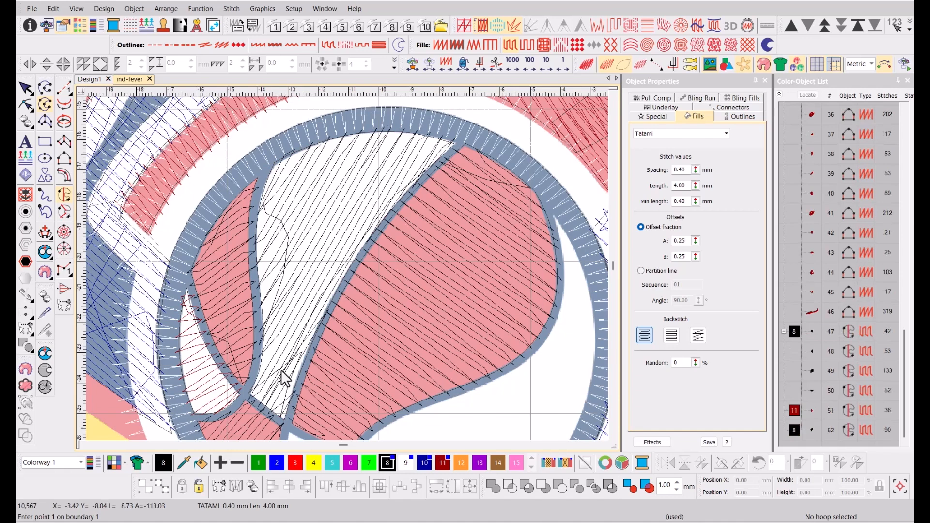
# - Set the upper white panel's stitch angle to about 152° and recolor the panel with palette colour 11
pyautogui.press('Escape')
pyautogui.press('h')
pyautogui.moveTo(351, 242); pyautogui.dragTo(325, 380)
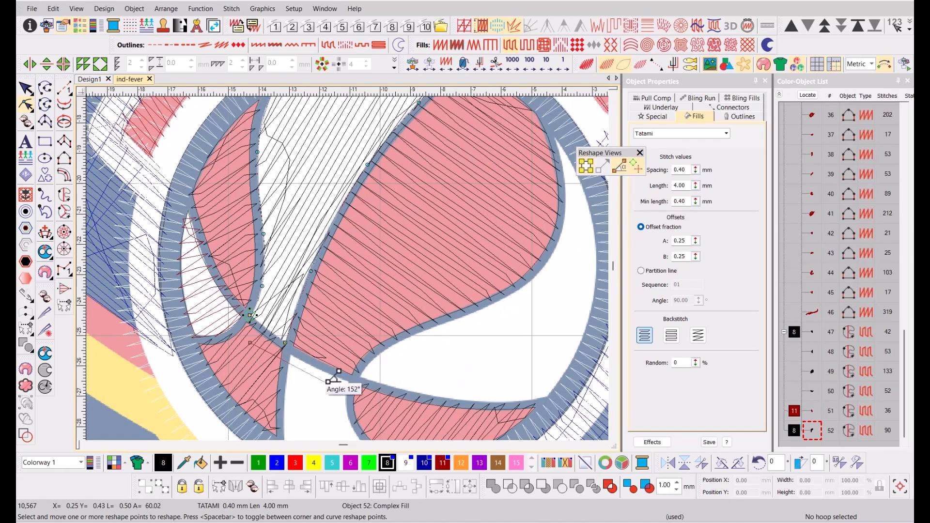
pyautogui.press('Escape')
# - Digitize the basketball's right-hand white panel as a Tatami fill in colour 11, tracing along the seams and the outer ring
pyautogui.scroll(-2, 345, 268)
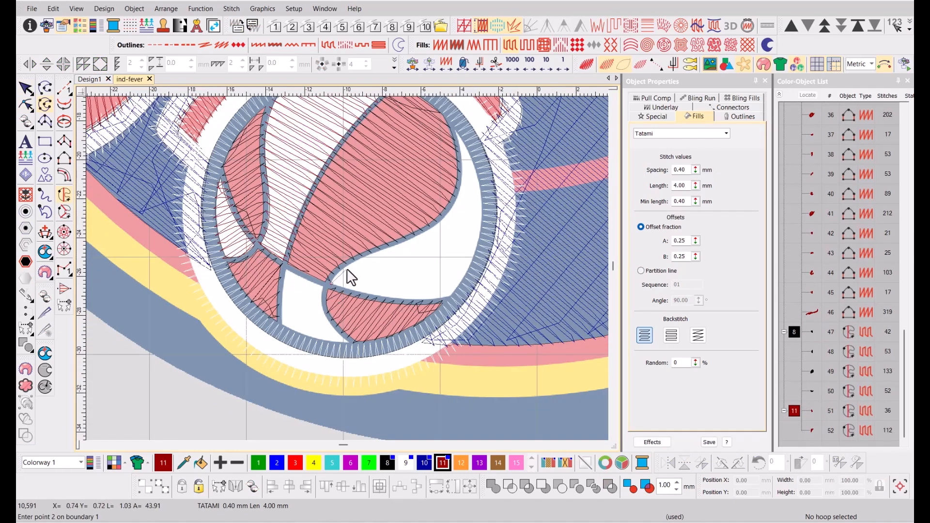
pyautogui.click(387, 247)
pyautogui.click(428, 229)
pyautogui.click(445, 215)
pyautogui.click(456, 195)
pyautogui.click(482, 194)
pyautogui.click(481, 252)
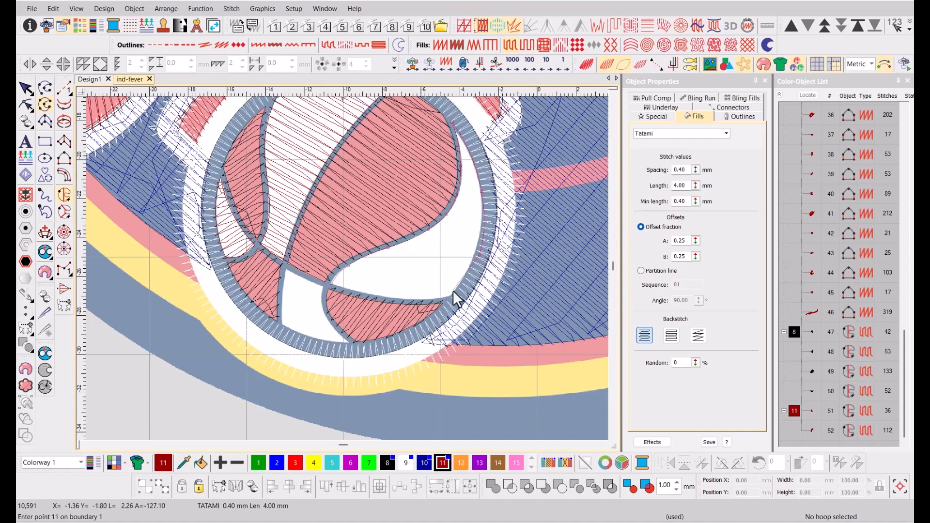
pyautogui.click(452, 292)
pyautogui.scroll(2, 452, 293)
pyautogui.scroll(-2, 190, 258)
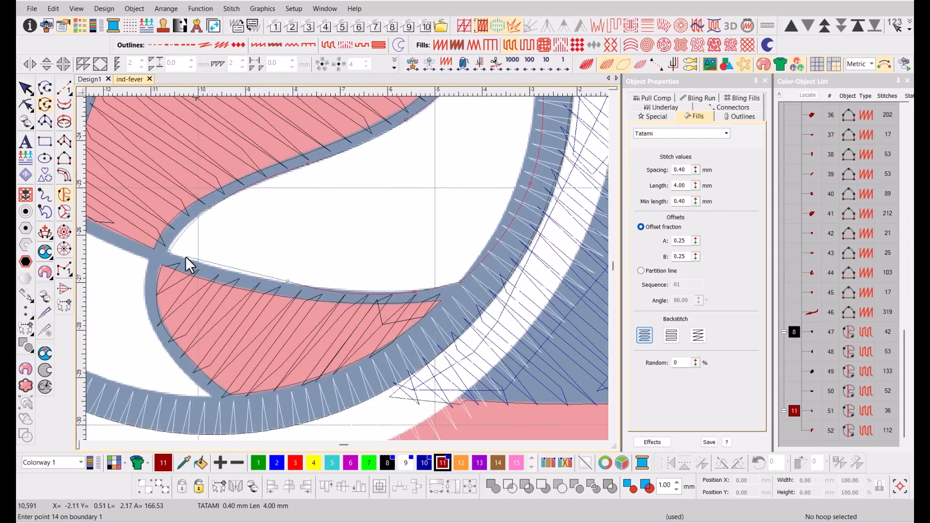
pyautogui.press('Return')
# - Rotate the stitch angle of the right-hand white panel's Tatami fill
pyautogui.scroll(-2, 391, 263)
pyautogui.press('Escape')
pyautogui.press('h')
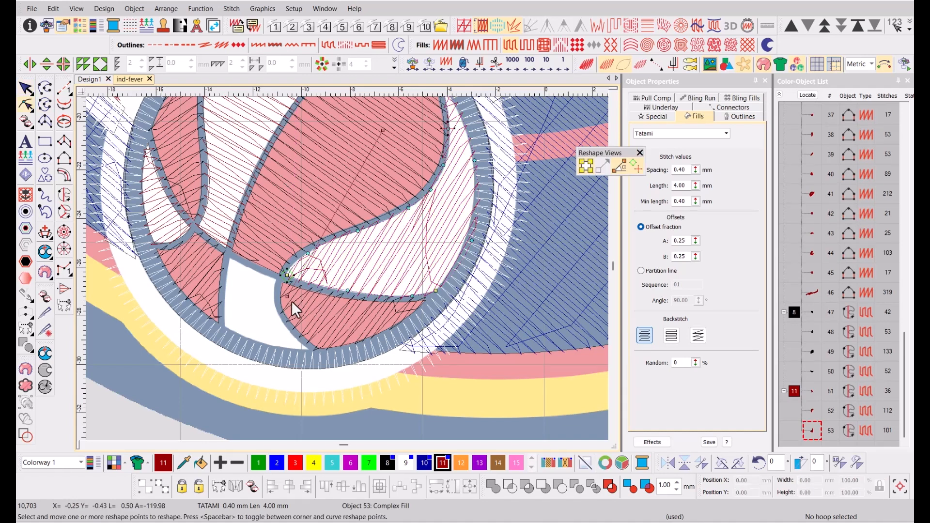
pyautogui.press('Escape')
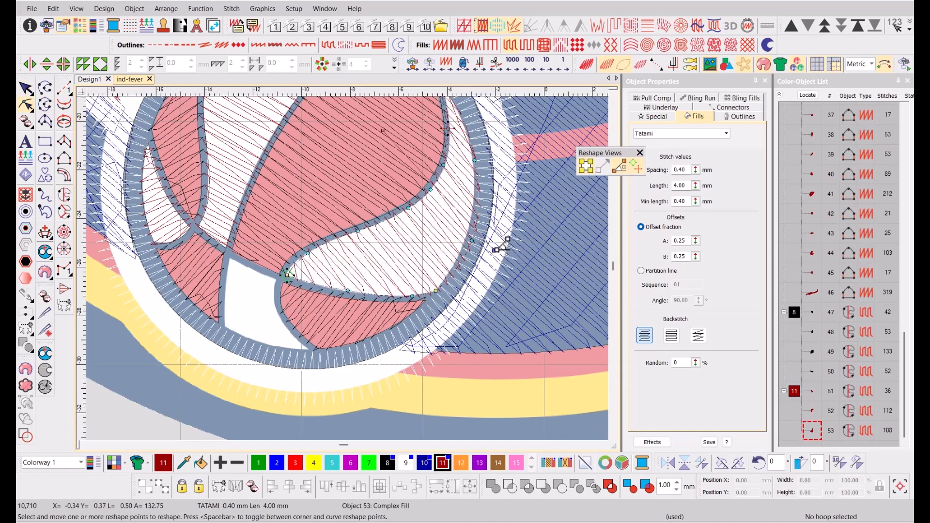
# - Digitize the basketball's bottom white panel as a Tatami fill between the two lower red panels and rotate its stitch angle
pyautogui.scroll(2, 499, 243)
pyautogui.click(347, 213)
pyautogui.click(386, 229)
pyautogui.click(421, 244)
pyautogui.click(420, 288)
pyautogui.click(472, 354)
pyautogui.click(397, 343)
pyautogui.click(329, 319)
pyautogui.press('Return')
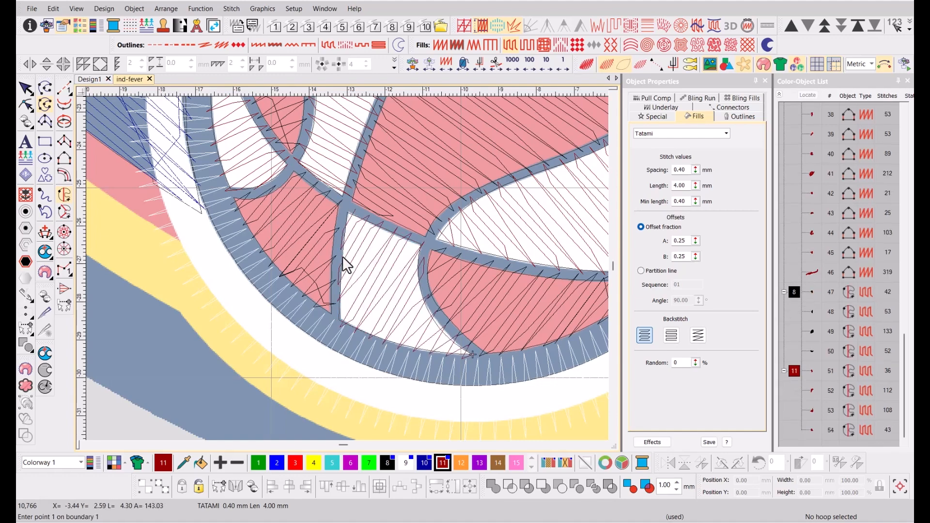
pyautogui.press('h')
pyautogui.moveTo(428, 233); pyautogui.dragTo(478, 262)
pyautogui.scroll(-3, 452, 265)
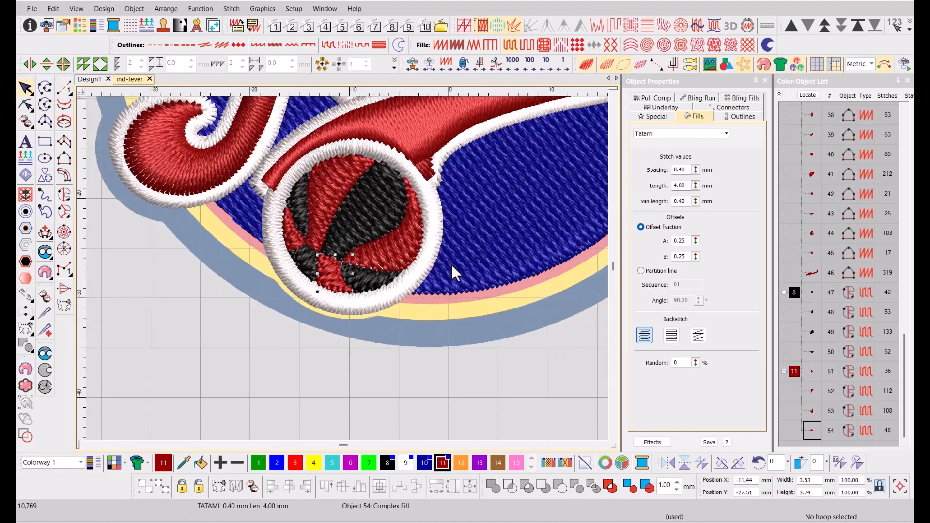
# - Select the four basketball panels in colour 11 and recolor them with white palette colour 9
pyautogui.scroll(2, 451, 264)
pyautogui.click(261, 217)
pyautogui.keyDown('ctrl'); pyautogui.click(340, 140); pyautogui.keyUp('ctrl')
pyautogui.keyDown('ctrl'); pyautogui.click(411, 235); pyautogui.keyUp('ctrl')
pyautogui.keyDown('ctrl'); pyautogui.click(330, 292); pyautogui.keyUp('ctrl')
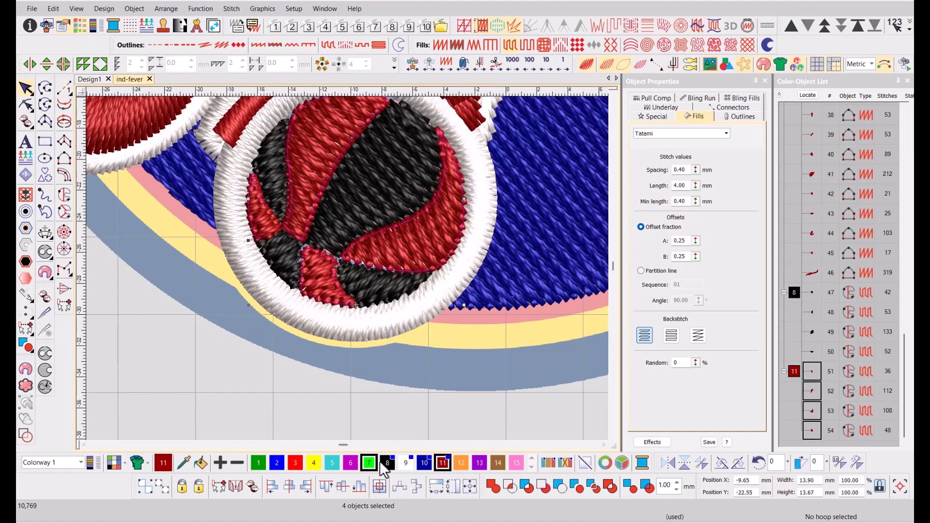
pyautogui.click(406, 463)
# - Select the four black basketball panels and recolor them with palette colour 11
pyautogui.click(279, 257)
pyautogui.keyDown('ctrl'); pyautogui.click(272, 173); pyautogui.keyUp('ctrl')
pyautogui.keyDown('ctrl'); pyautogui.click(339, 193); pyautogui.keyUp('ctrl')
pyautogui.keyDown('ctrl'); pyautogui.click(379, 283); pyautogui.keyUp('ctrl')
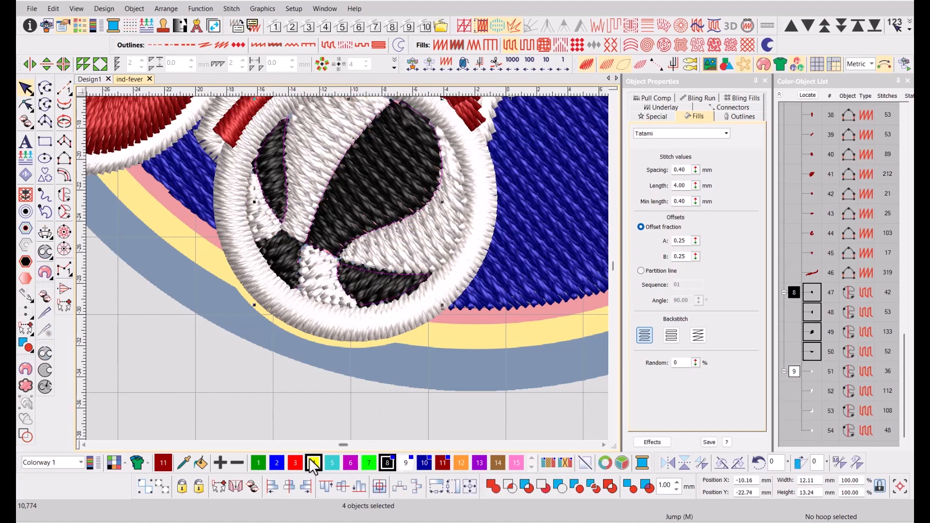
pyautogui.click(442, 463)
# - Duplicate the white satin ring around the basketball and scale the copy down to about 15.3 mm across
pyautogui.scroll(-3, 347, 262)
pyautogui.scroll(2, 355, 282)
pyautogui.press('t')
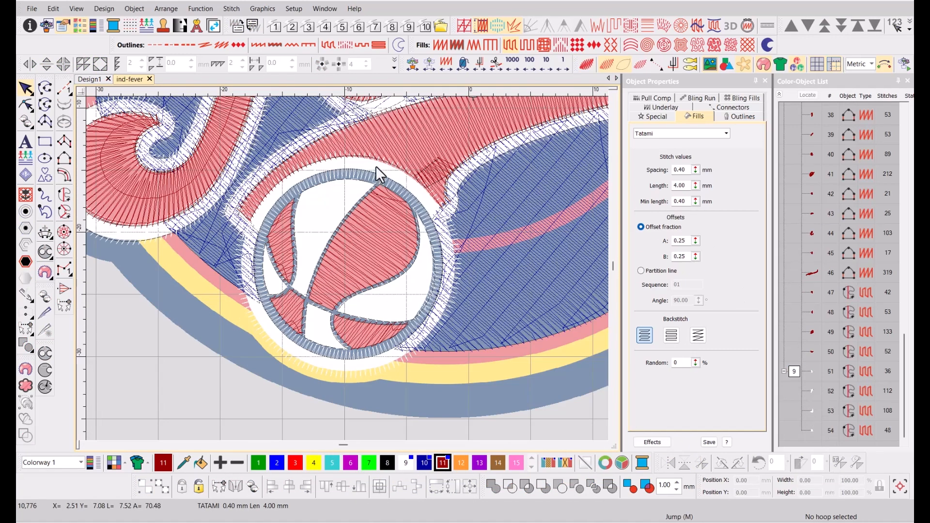
pyautogui.click(377, 168)
pyautogui.hotkey('ctrl', 'd')
pyautogui.moveTo(458, 154); pyautogui.dragTo(439, 167)
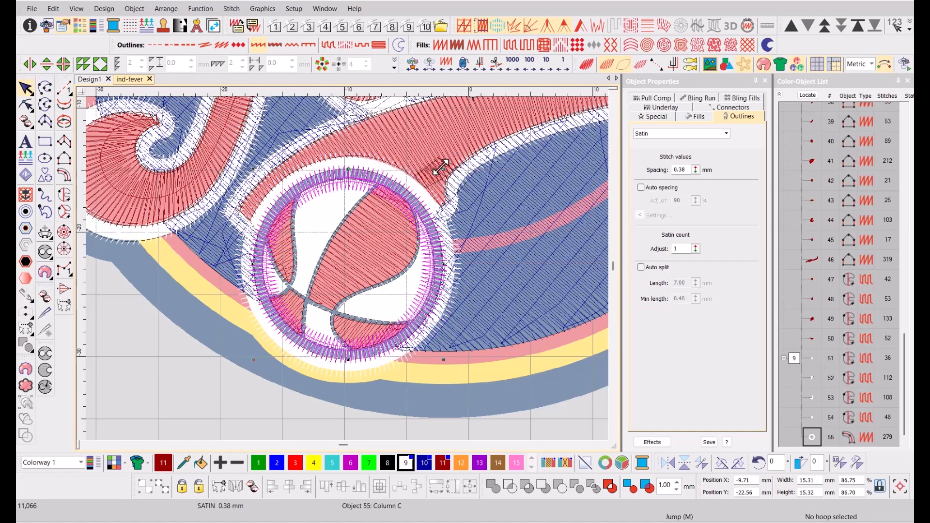
# - Recolor the smaller basketball ring with blue palette colour 2
pyautogui.press('t')
pyautogui.scroll(-2, 345, 269)
pyautogui.scroll(4, 347, 268)
pyautogui.click(285, 457)
pyautogui.scroll(-2, 345, 280)
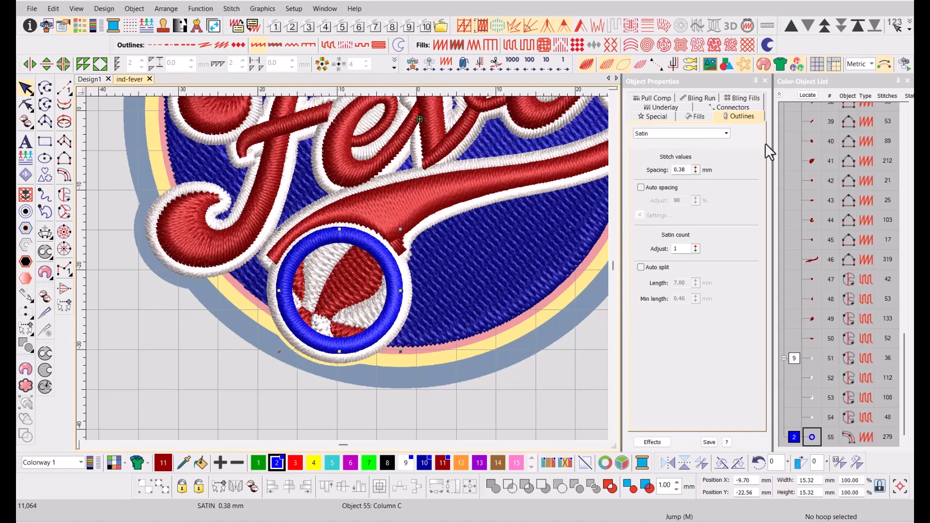
# - Keep the blue ring's input side on Offset and turn off its underlay
pyautogui.click(657, 117)
pyautogui.click(684, 195)
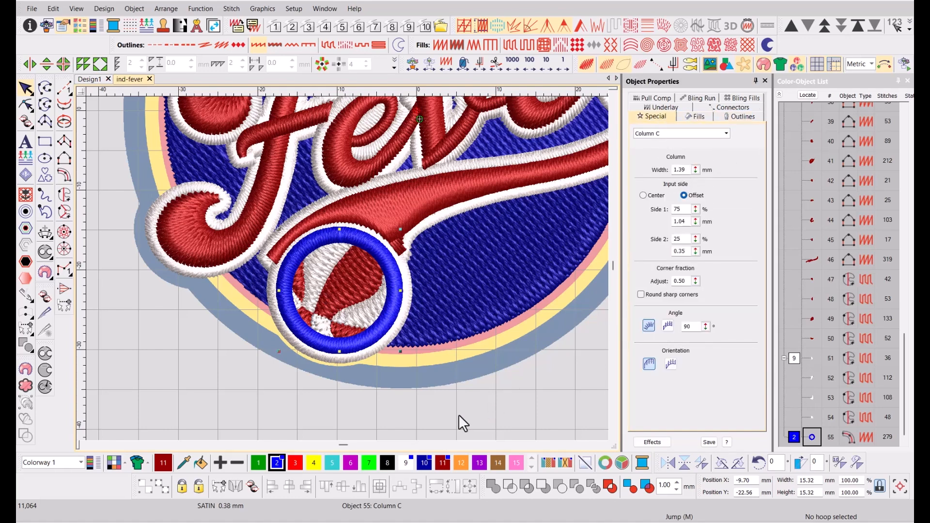
pyautogui.click(671, 106)
pyautogui.click(642, 136)
pyautogui.press('z')
# - Set the blue ring's column width to 1.20 mm and its Side 1 offset to 90%
pyautogui.click(657, 107)
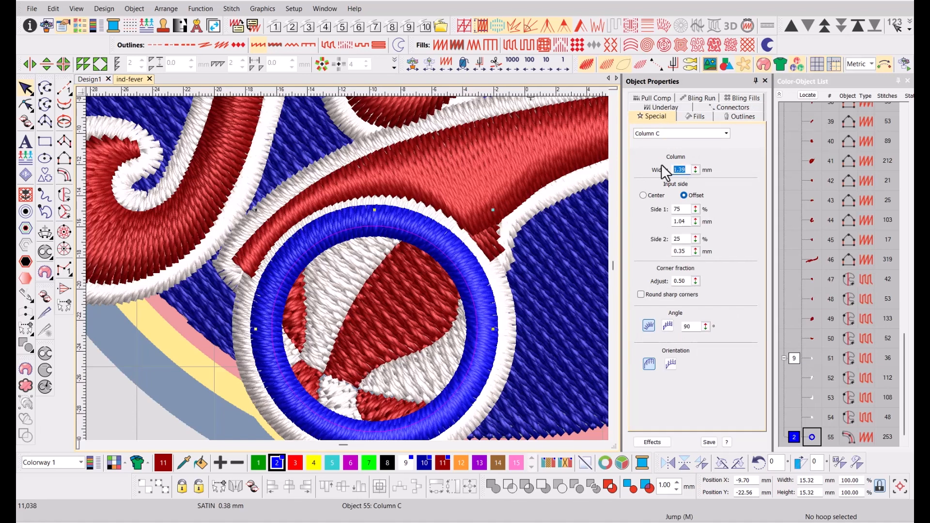
pyautogui.write('1.20')
pyautogui.press('Return')
pyautogui.press('t')
pyautogui.press('z')
pyautogui.doubleClick(678, 209)
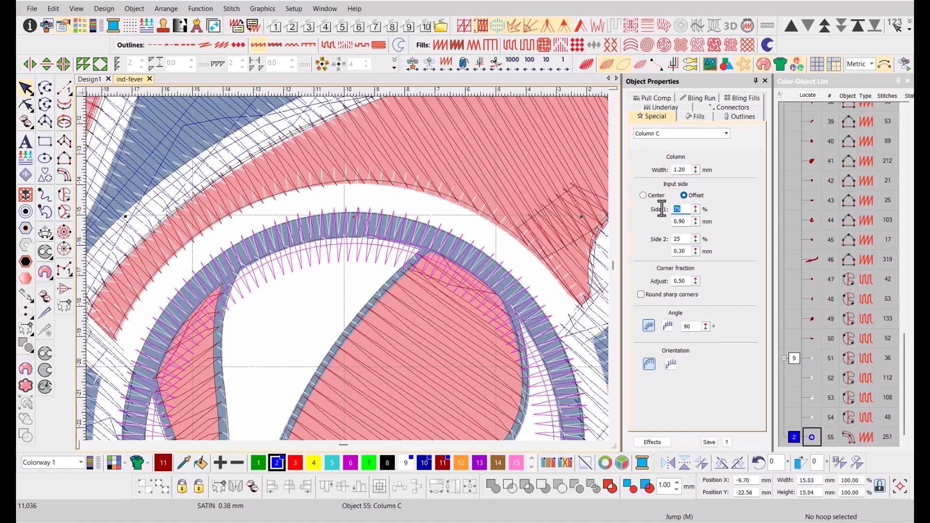
pyautogui.write('90')
pyautogui.press('Return')
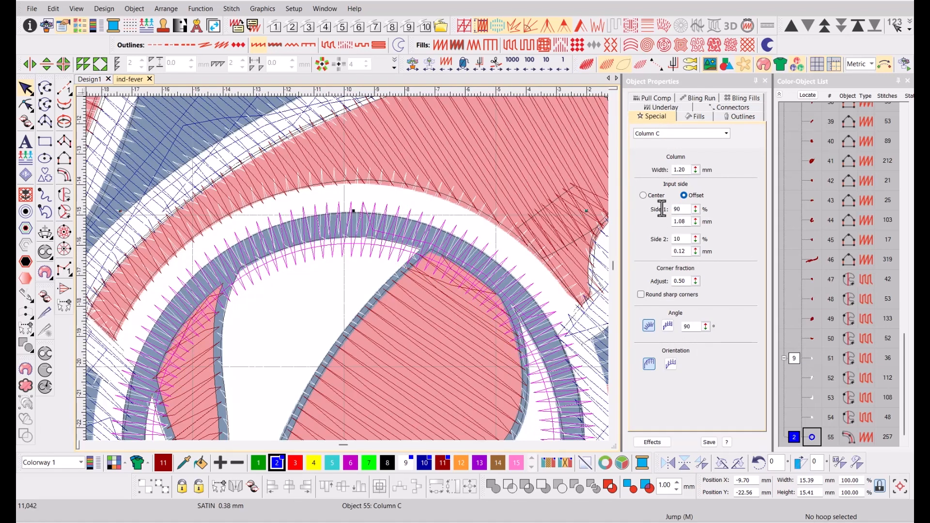
# - Digitize a Run line down the basketball's left curved seam to the ring, doubled back over itself in palette colour 2
pyautogui.press('t')
pyautogui.click(63, 87)
pyautogui.scroll(3, 379, 119)
pyautogui.click(374, 107)
pyautogui.click(365, 150)
pyautogui.click(366, 225)
pyautogui.click(367, 276)
pyautogui.click(354, 300)
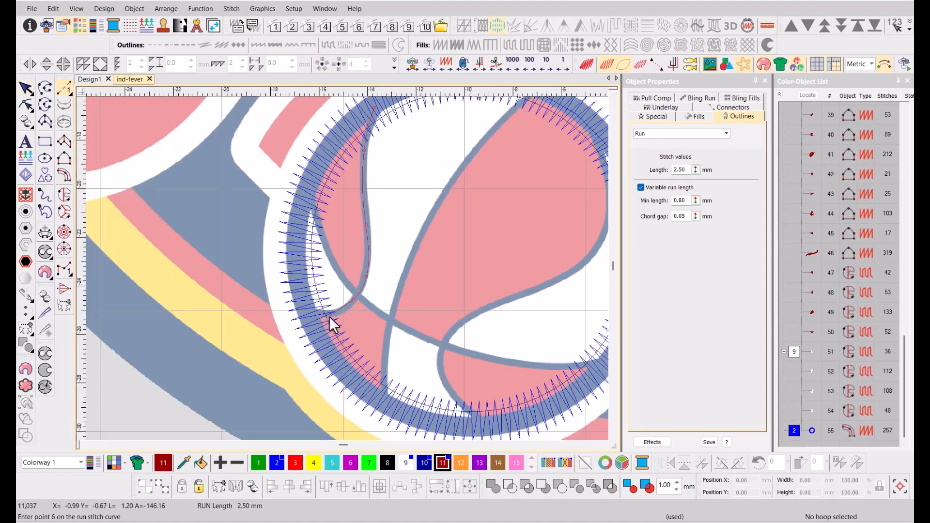
pyautogui.click(304, 315)
pyautogui.press('Return')
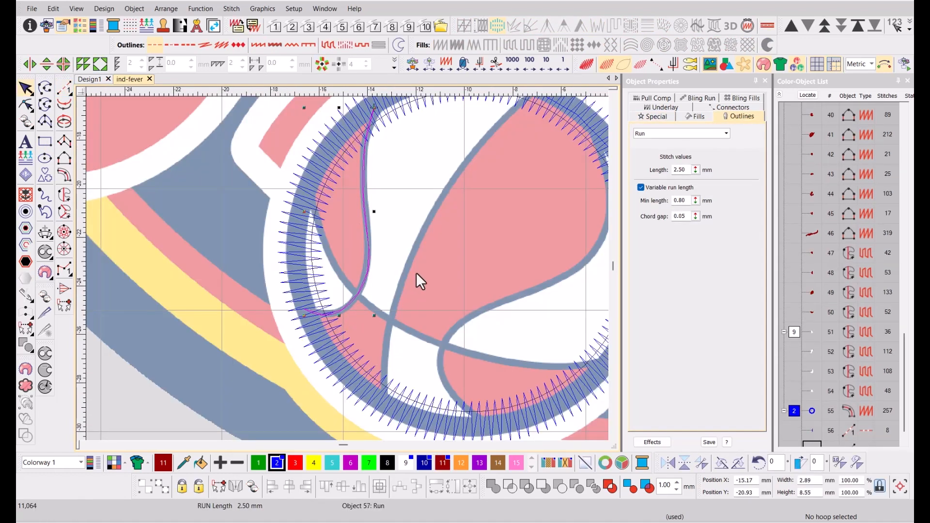
# - Digitize a connecting Run line along the top of the ring from the left seam to the central seam
pyautogui.scroll(-2, 417, 272)
pyautogui.click(63, 87)
pyautogui.scroll(3, 330, 275)
pyautogui.click(324, 282)
pyautogui.click(411, 250)
pyautogui.click(524, 260)
pyautogui.press('Return')
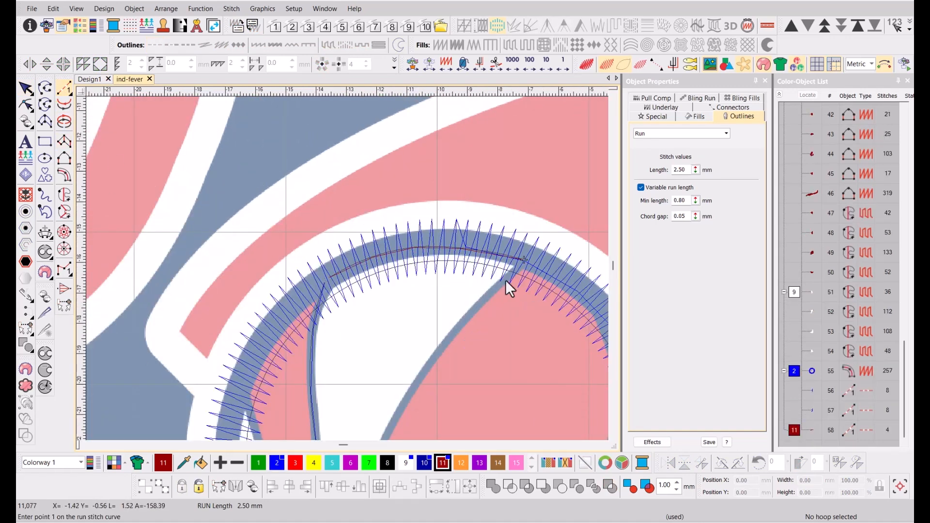
# - Digitize a doubled Run line down the central seam to the ring's lower edge and recolor it and the connecting run with palette colour 2
pyautogui.click(478, 312)
pyautogui.click(417, 384)
pyautogui.click(343, 386)
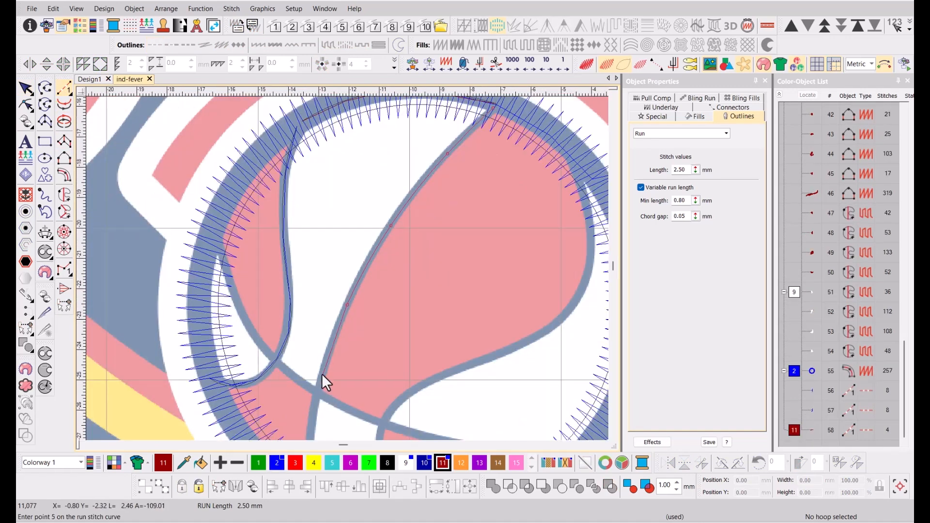
pyautogui.click(324, 378)
pyautogui.click(323, 410)
pyautogui.press('Return')
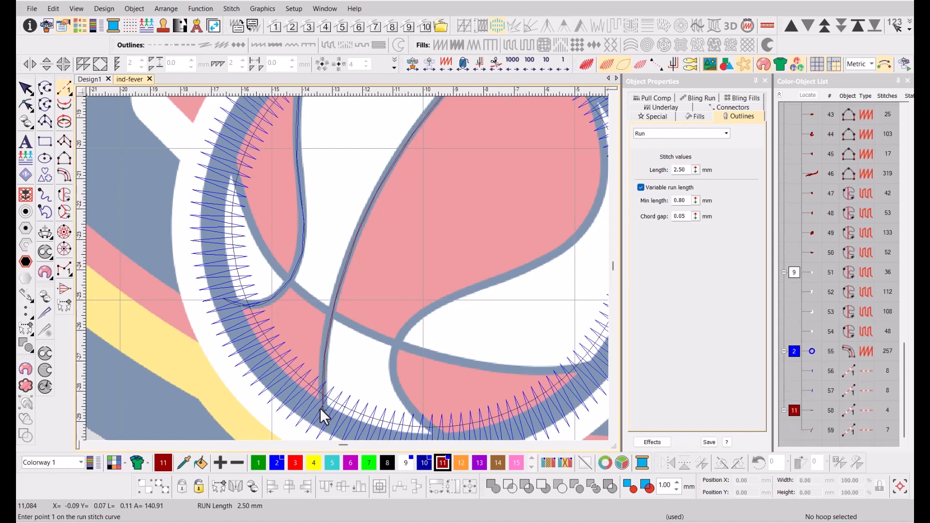
pyautogui.press('Escape')
pyautogui.click(277, 464)
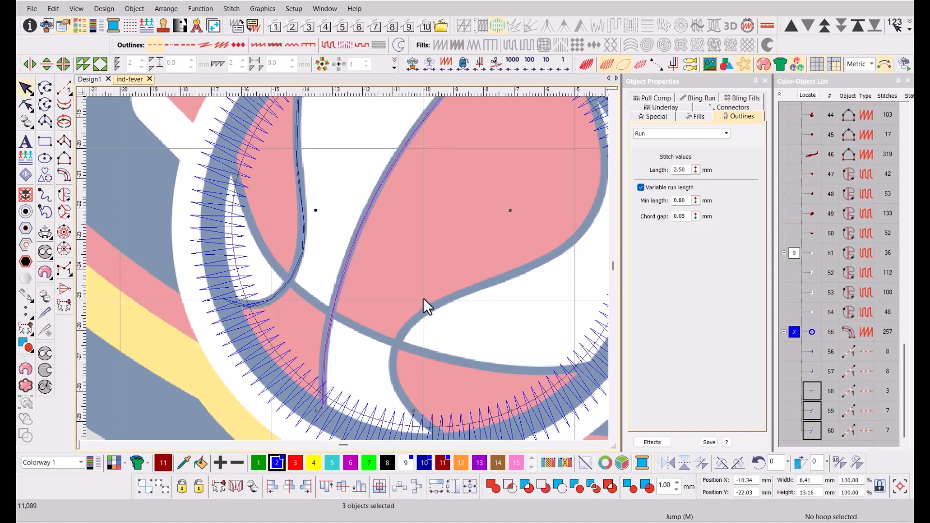
# - Digitize a connecting Run line in palette colour 2 along the top of the ring from the central seam to the right seam
pyautogui.press('Return')
pyautogui.scroll(-2, 203, 265)
pyautogui.click(280, 465)
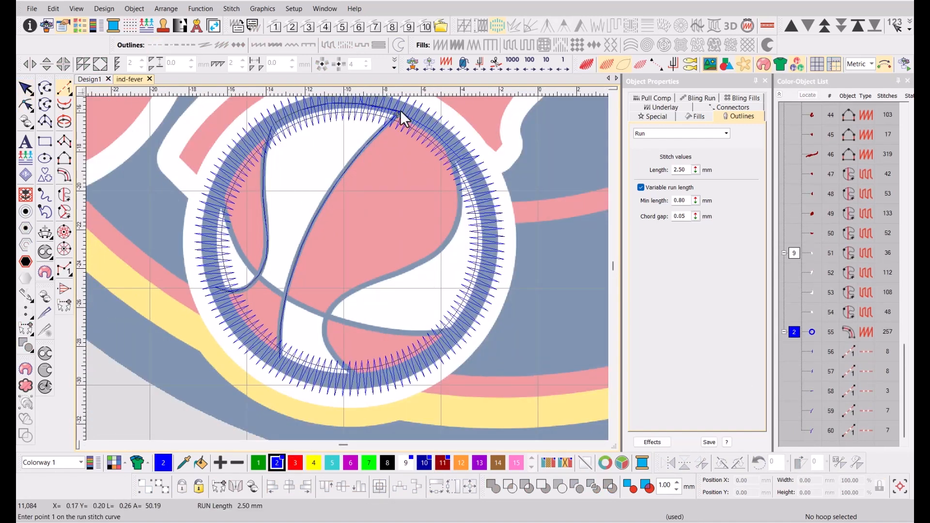
pyautogui.click(452, 153)
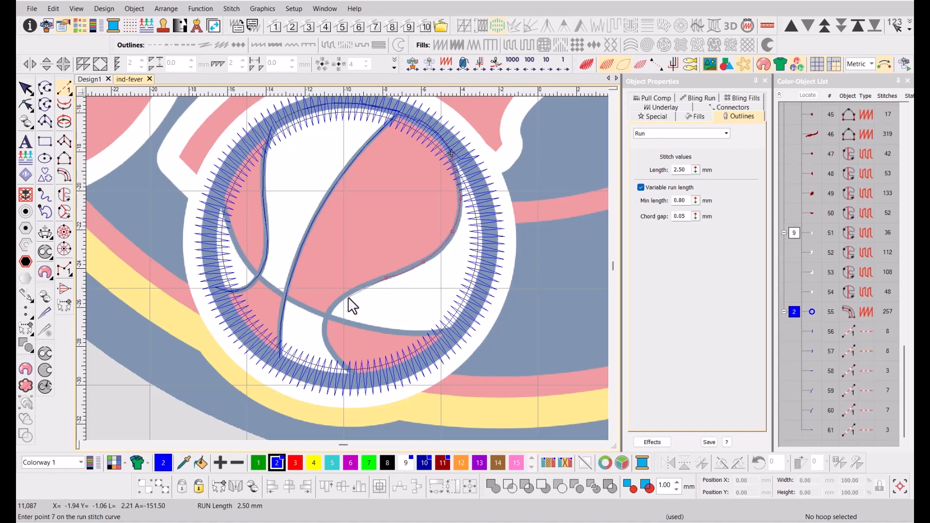
# - Digitize a doubled Run line down the basketball's right curved seam to the ring's lower edge
pyautogui.rightClick(332, 308)
pyautogui.rightClick(324, 330)
pyautogui.rightClick(336, 359)
pyautogui.rightClick(356, 376)
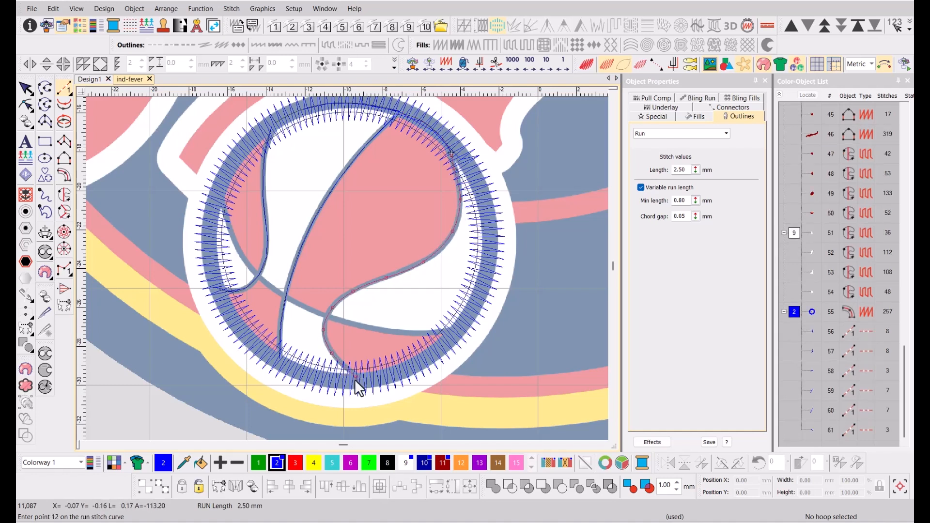
pyautogui.press('Return')
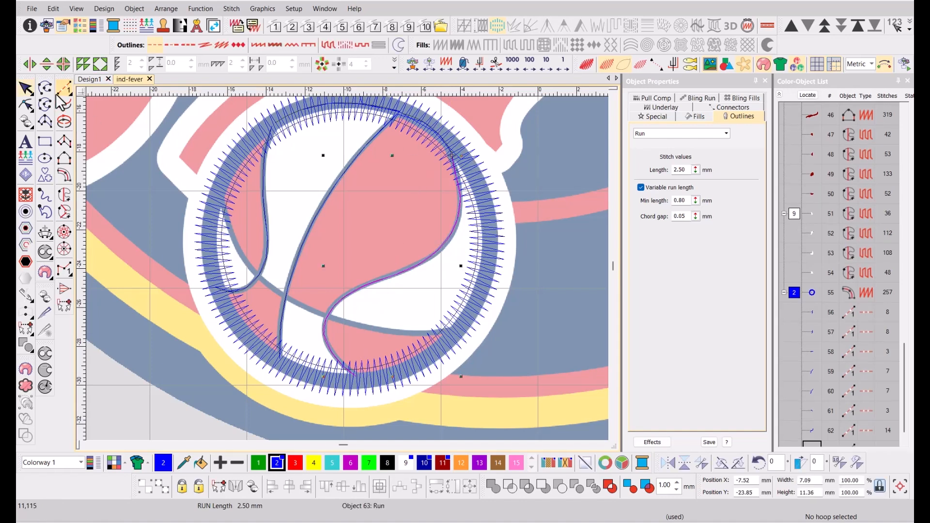
# - Digitize a connecting Run line inside the ring's right side from the right seam down to the end of the crosswise seam
pyautogui.rightClick(477, 188)
pyautogui.rightClick(480, 280)
pyautogui.rightClick(455, 329)
pyautogui.press('Return')
# - Digitize a doubled Run line along the crosswise seam from the ring's lower right to its upper left side
pyautogui.rightClick(454, 328)
pyautogui.rightClick(405, 333)
pyautogui.rightClick(339, 321)
pyautogui.rightClick(263, 280)
pyautogui.rightClick(228, 223)
pyautogui.rightClick(217, 189)
pyautogui.press('Return')
pyautogui.press('Escape')
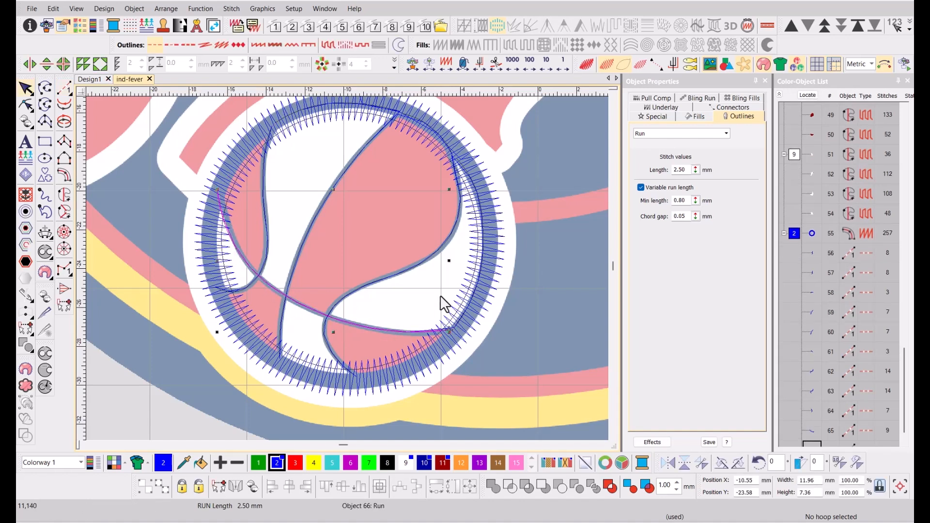
# - Move the blue satin ring to the end of the stitching sequence, after the seam Run lines, and select the blue objects
pyautogui.click(838, 233)
pyautogui.click(874, 26)
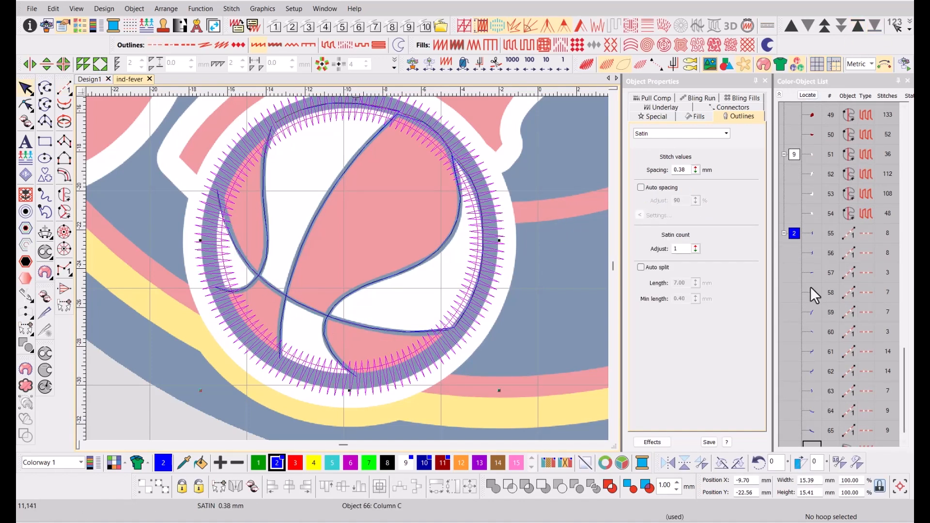
pyautogui.click(812, 233)
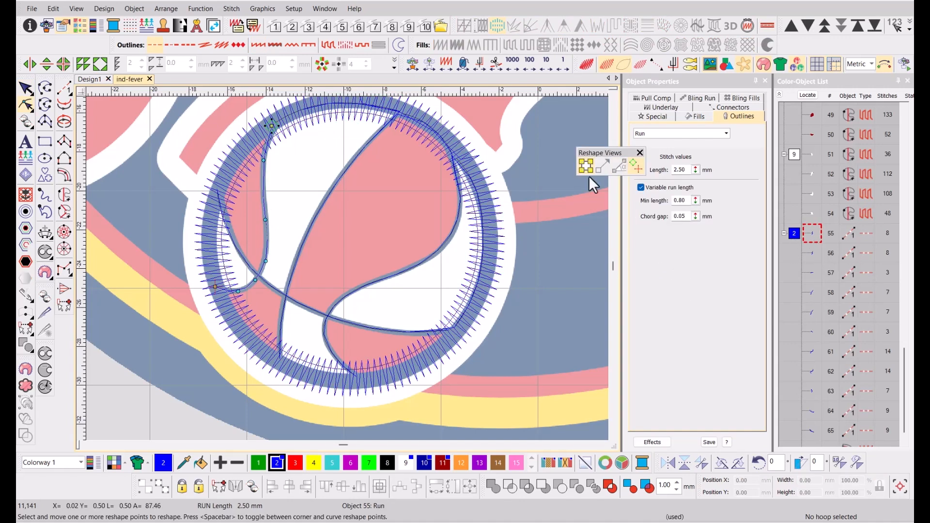
pyautogui.rightClick(795, 233)
pyautogui.click(819, 447)
# - Set the pull compensation of the four white basketball panels to 0.40 mm
pyautogui.press('t')
pyautogui.scroll(-2, 358, 276)
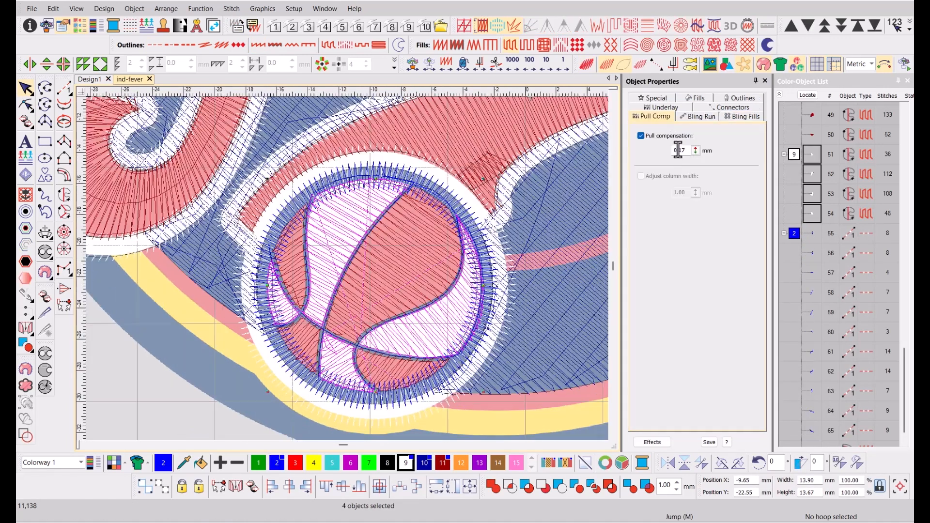
pyautogui.doubleClick(679, 150)
pyautogui.press('Return')
pyautogui.scroll(2, 379, 255)
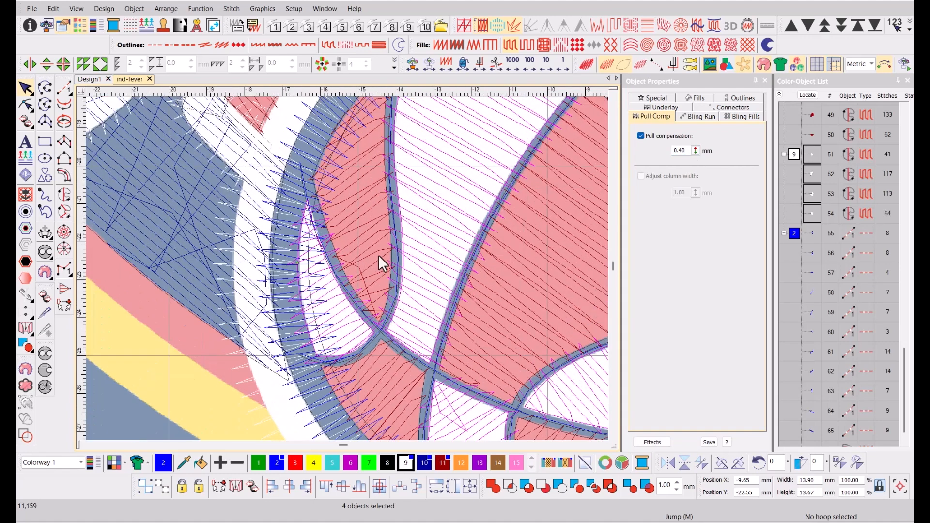
# - Select the four red basketball panels and recolor them with palette colour 3
pyautogui.scroll(2, 847, 217)
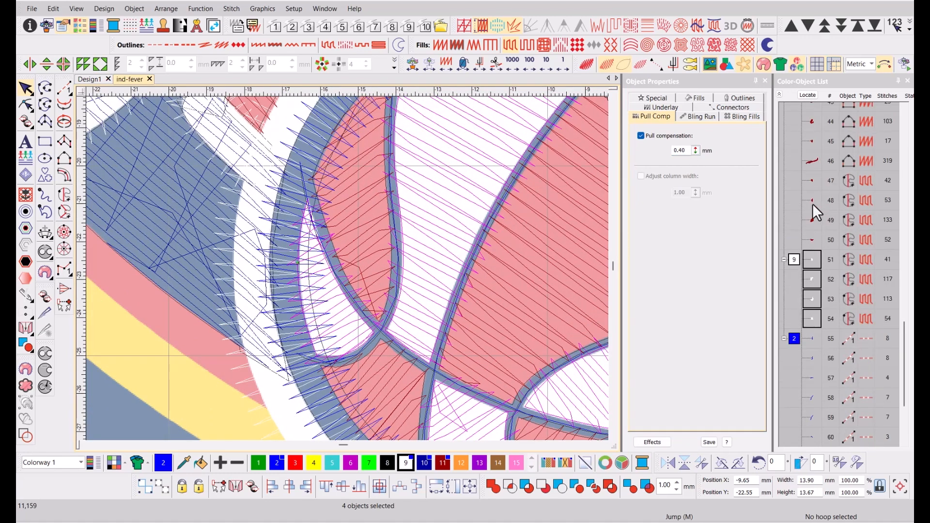
pyautogui.click(368, 226)
pyautogui.press('t')
pyautogui.scroll(-1, 469, 203)
pyautogui.keyDown('ctrl'); pyautogui.click(415, 278); pyautogui.keyUp('ctrl')
pyautogui.keyDown('ctrl'); pyautogui.click(371, 396); pyautogui.keyUp('ctrl')
pyautogui.keyDown('ctrl'); pyautogui.click(303, 364); pyautogui.keyUp('ctrl')
pyautogui.click(499, 467)
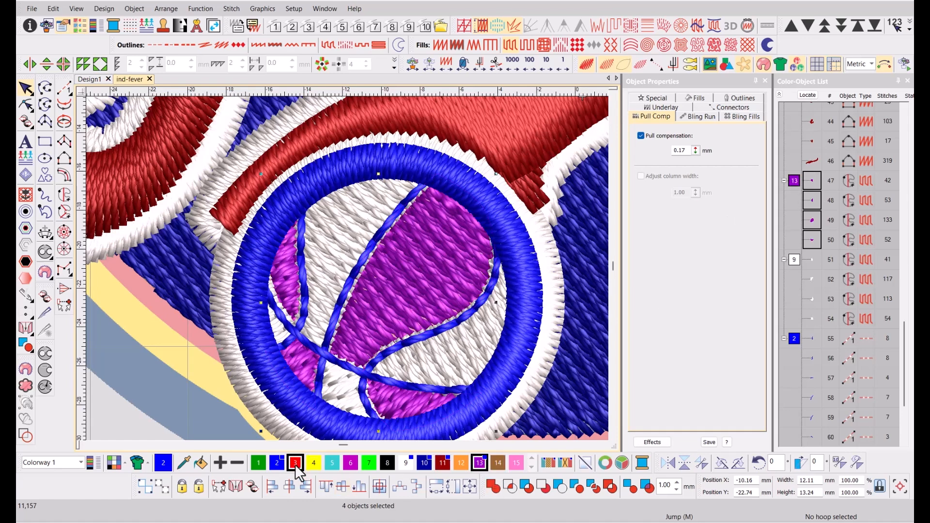
pyautogui.click(296, 464)
# - Set the red panels' pull compensation to 0.30 mm and move their colour block after the white panels in the sequence
pyautogui.moveTo(679, 151); pyautogui.dragTo(692, 151)
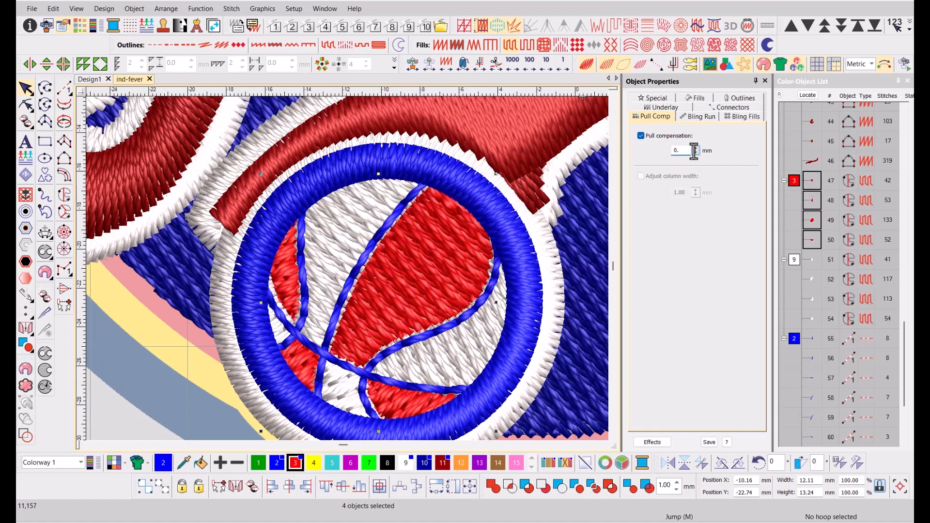
pyautogui.moveTo(793, 183); pyautogui.dragTo(794, 331)
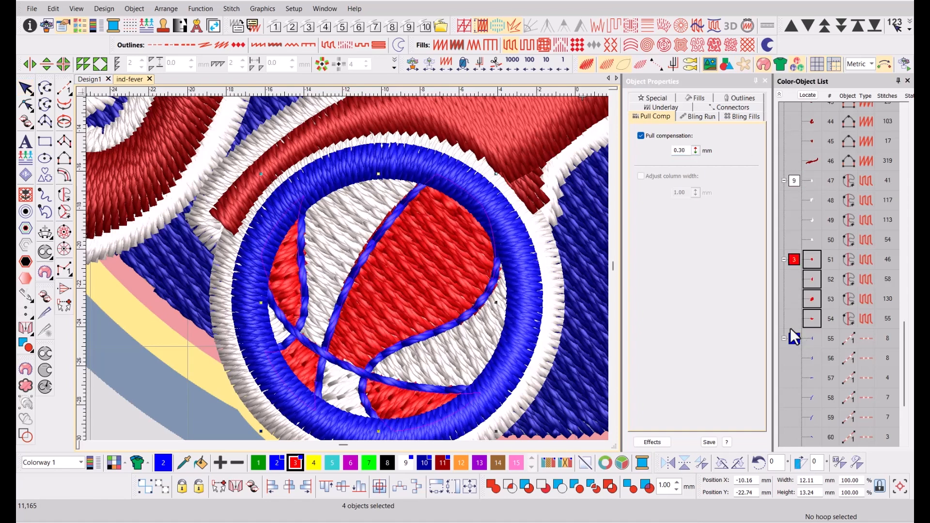
# - Check the white and red basketball panels one by one in their stitching order
pyautogui.click(810, 182)
pyautogui.click(812, 201)
pyautogui.click(810, 222)
pyautogui.click(810, 240)
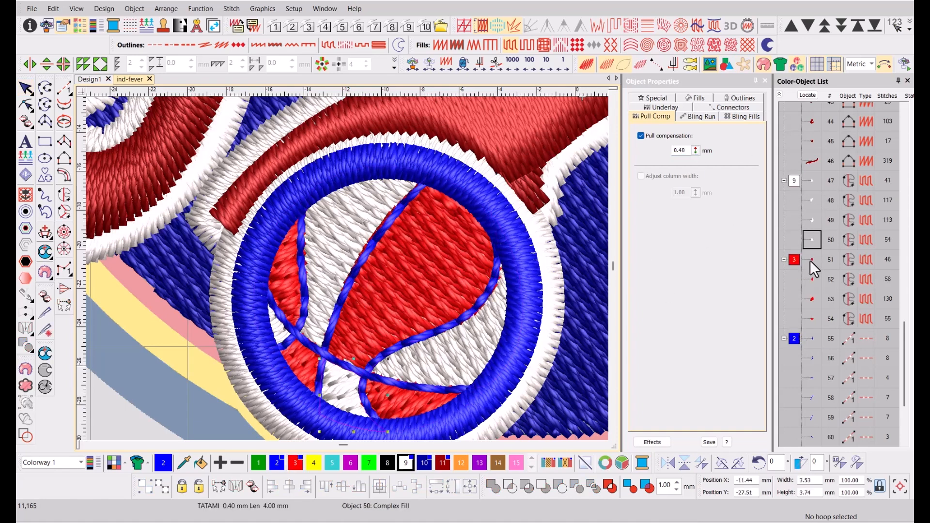
pyautogui.click(811, 260)
pyautogui.click(812, 280)
pyautogui.click(812, 294)
pyautogui.click(812, 318)
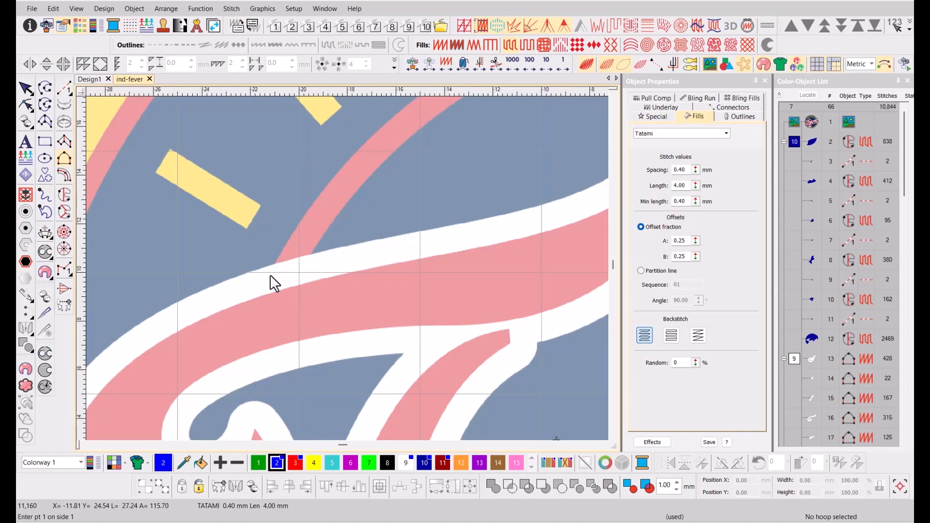
# - Trace side 1 of a Column B object along the upper edge of the red arc beneath INDIANA, ending inside the Fever lettering border
pyautogui.click(269, 274)
pyautogui.click(297, 224)
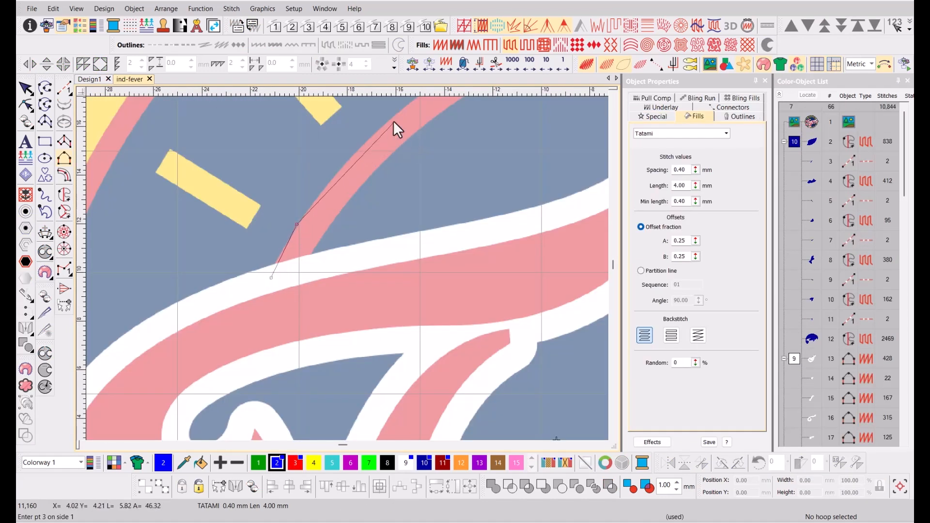
pyautogui.click(392, 119)
pyautogui.click(463, 128)
pyautogui.click(522, 158)
pyautogui.click(530, 203)
pyautogui.click(577, 255)
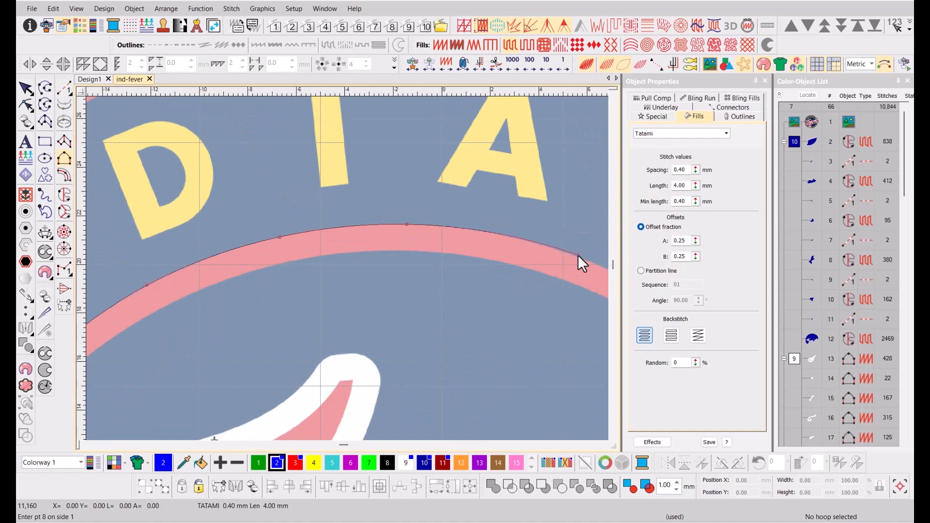
pyautogui.click(437, 320)
pyautogui.click(552, 414)
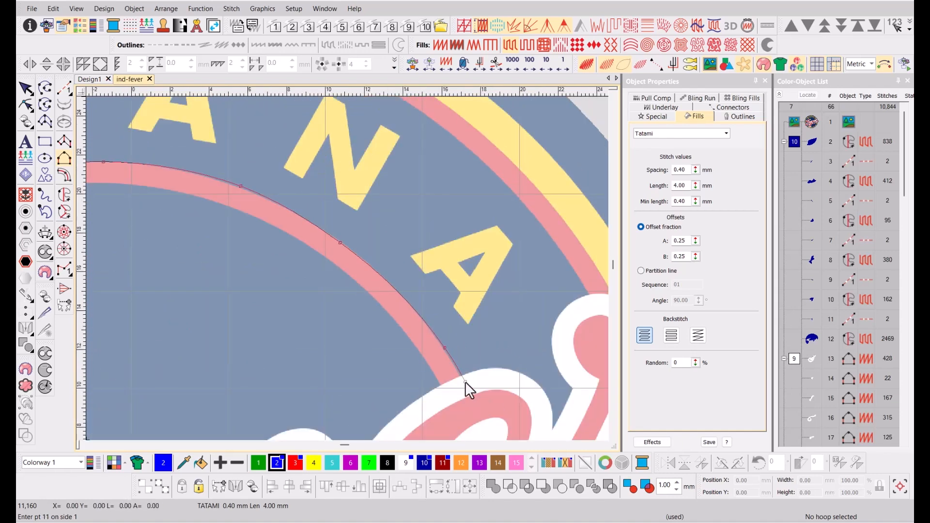
pyautogui.press('Return')
# - Trace side 2 along the red arc's lower edge and complete the Column B object
pyautogui.click(272, 260)
pyautogui.click(307, 230)
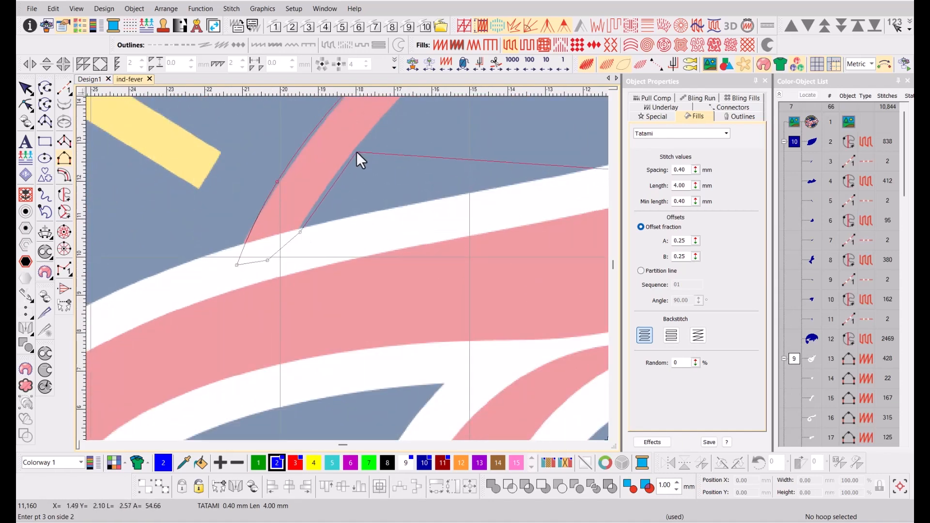
pyautogui.click(356, 150)
pyautogui.click(442, 125)
pyautogui.click(455, 200)
pyautogui.click(495, 216)
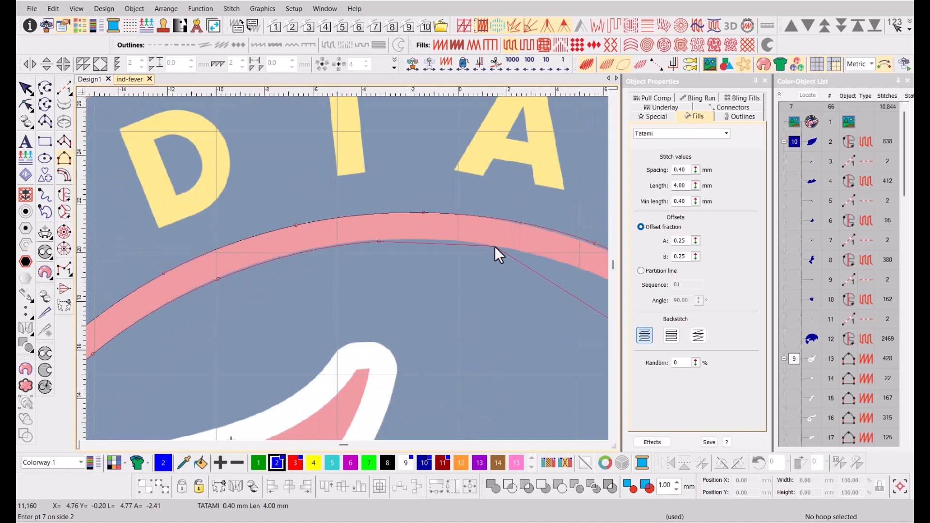
pyautogui.click(495, 248)
pyautogui.click(507, 288)
pyautogui.click(484, 300)
pyautogui.click(574, 397)
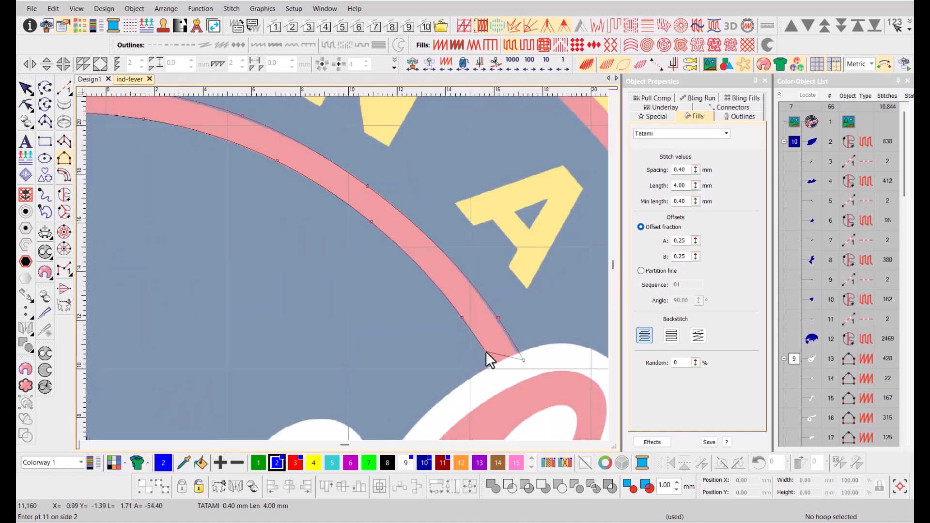
pyautogui.press('Return')
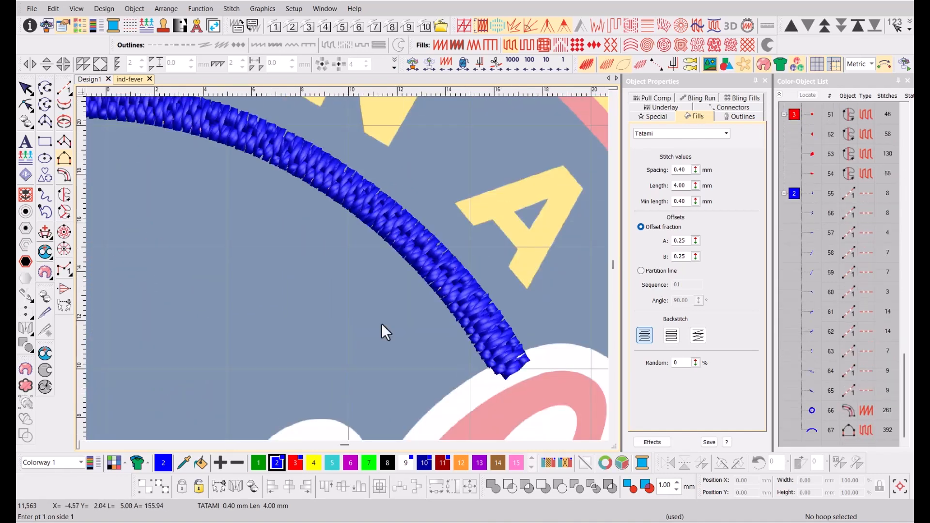
# - Recolor the arc beneath INDIANA with palette colour 11 and change its fill to Satin
pyautogui.click(443, 462)
pyautogui.scroll(-2, 337, 266)
pyautogui.hscroll(-2, 338, 266)
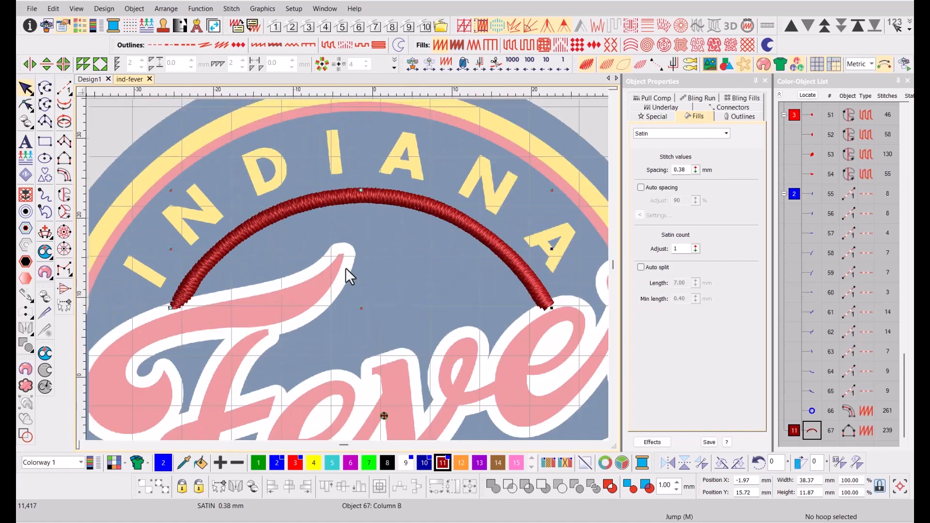
pyautogui.hotkey('ctrl', 'h')
pyautogui.click(185, 230)
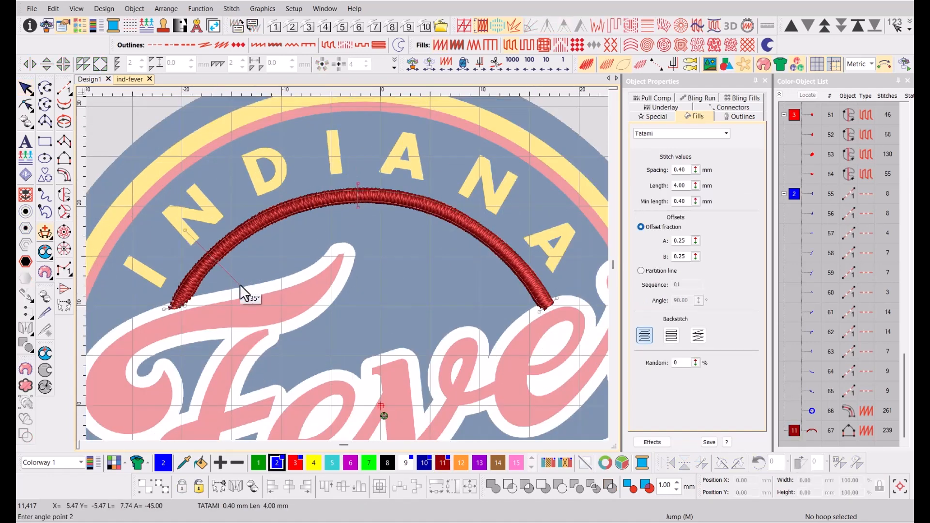
pyautogui.click(511, 290)
pyautogui.press('h')
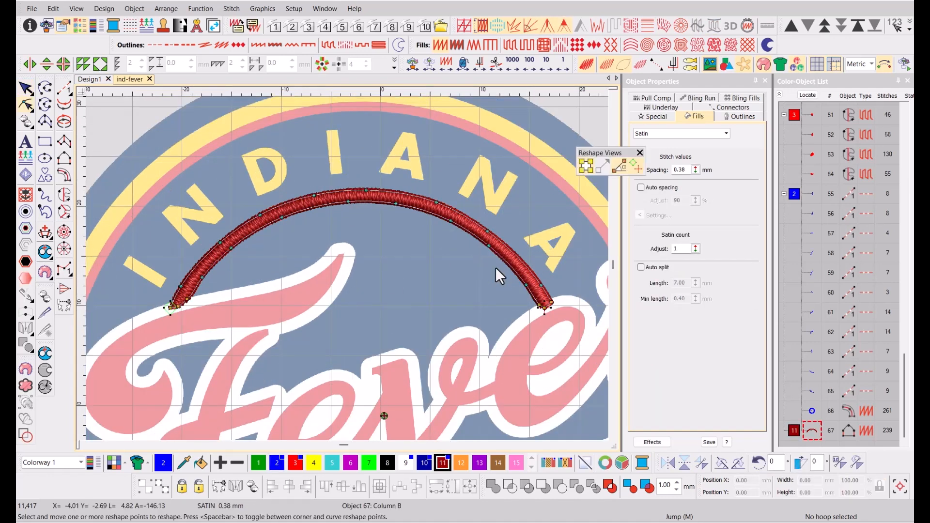
# - Add stitch angles across the arc at its crown and on its left and right sides
pyautogui.hotkey('ctrl', 'h')
pyautogui.click(365, 165)
pyautogui.click(368, 225)
pyautogui.click(208, 219)
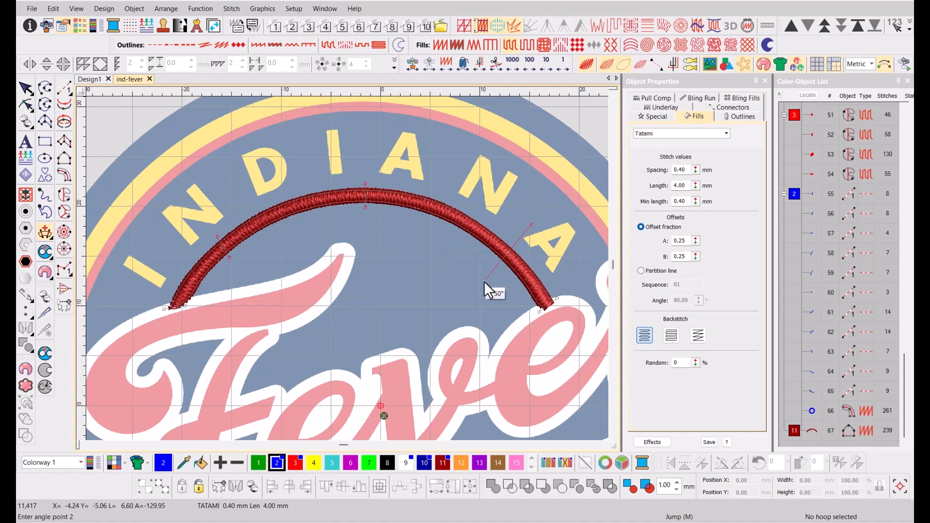
pyautogui.click(491, 274)
pyautogui.scroll(5, 383, 184)
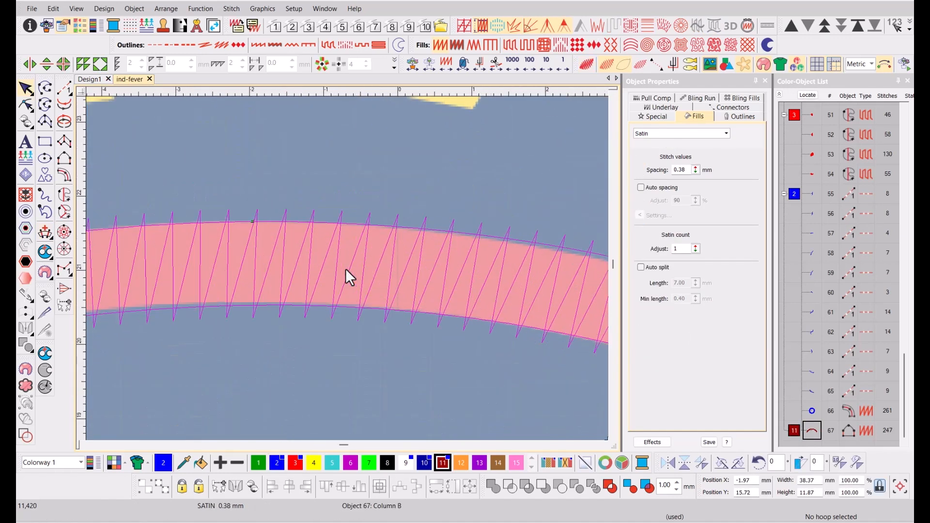
# - Measure across the satin arc near its crown and set its pull compensation to 0.40 mm
pyautogui.press('m')
pyautogui.click(341, 219)
pyautogui.click(336, 321)
pyautogui.scroll(-5, 349, 262)
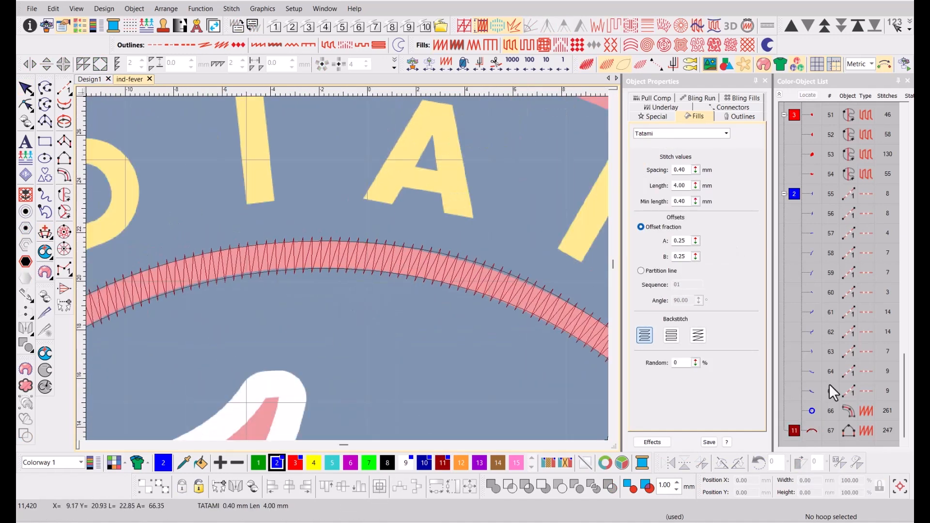
pyautogui.press('Escape')
pyautogui.click(654, 98)
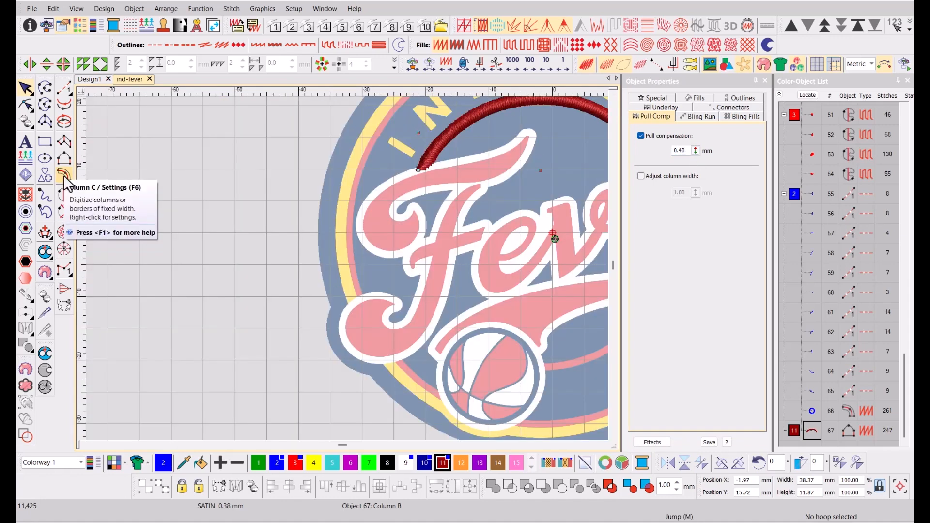
# - Trace a Column C line from the Fever lettering's lower-left curl up the outer red and yellow band to above INDIANA
pyautogui.click(64, 175)
pyautogui.scroll(5, 347, 268)
pyautogui.scroll(2, 347, 269)
pyautogui.hotkey('ctrl', 'z')
pyautogui.scroll(-2, 345, 269)
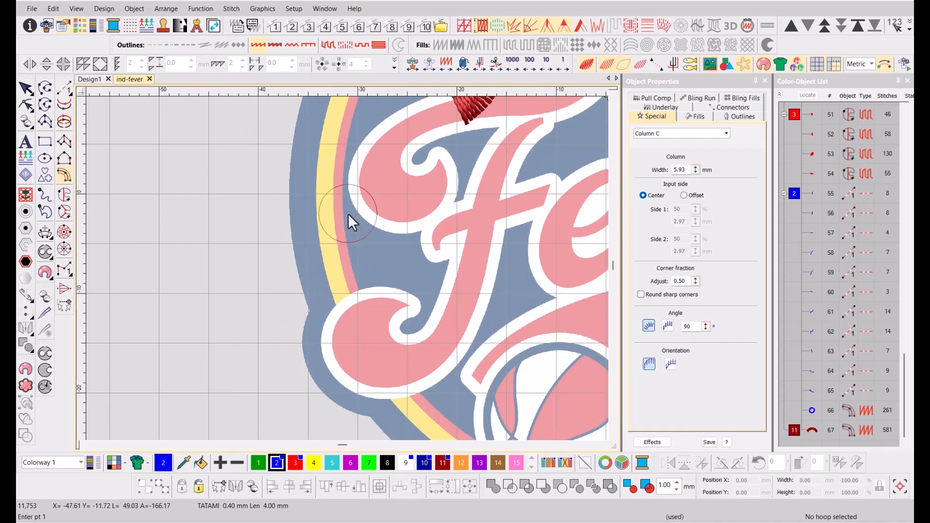
pyautogui.click(359, 319)
pyautogui.click(345, 279)
pyautogui.click(337, 183)
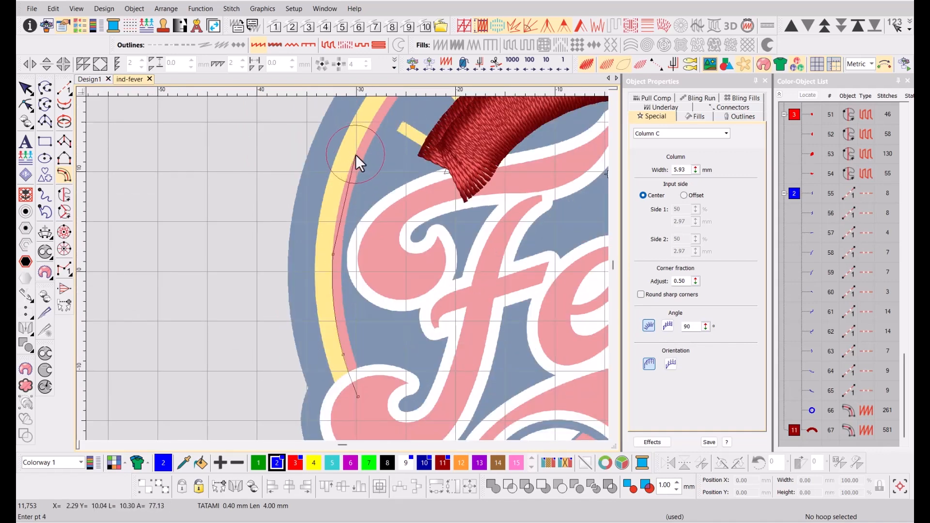
pyautogui.click(356, 156)
pyautogui.click(383, 163)
pyautogui.click(426, 163)
pyautogui.click(512, 132)
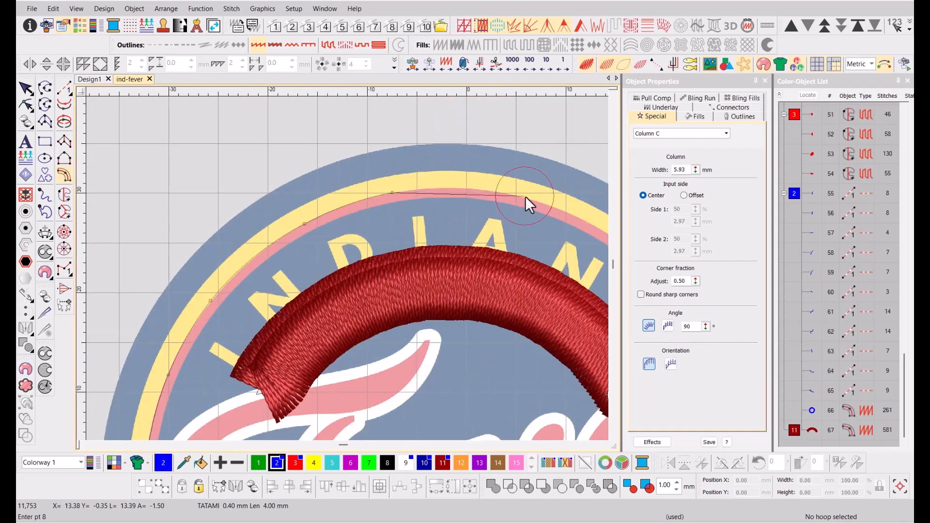
# - Continue the Column C line down the band's right side into the final letter's white border and complete the arc
pyautogui.click(525, 197)
pyautogui.click(511, 278)
pyautogui.click(455, 291)
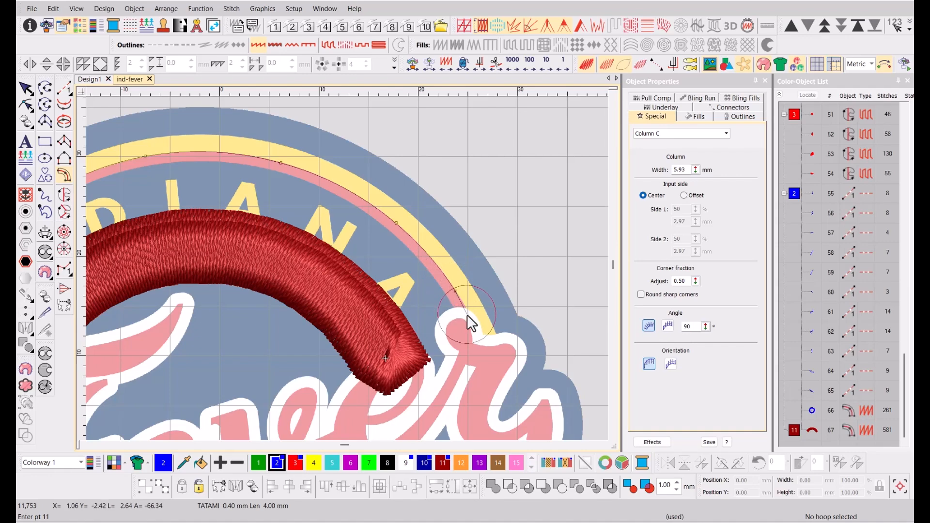
pyautogui.click(482, 345)
pyautogui.press('Return')
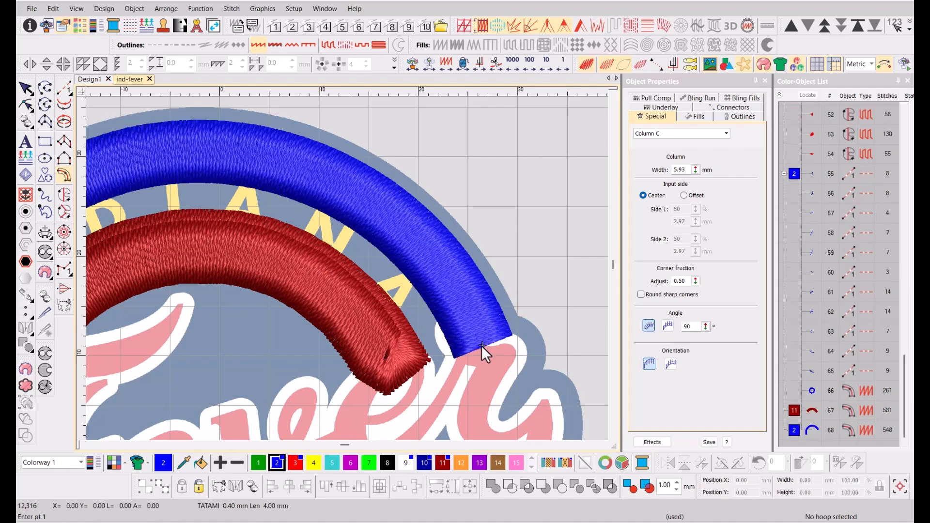
pyautogui.press('t')
pyautogui.scroll(2, 290, 177)
pyautogui.press('Escape')
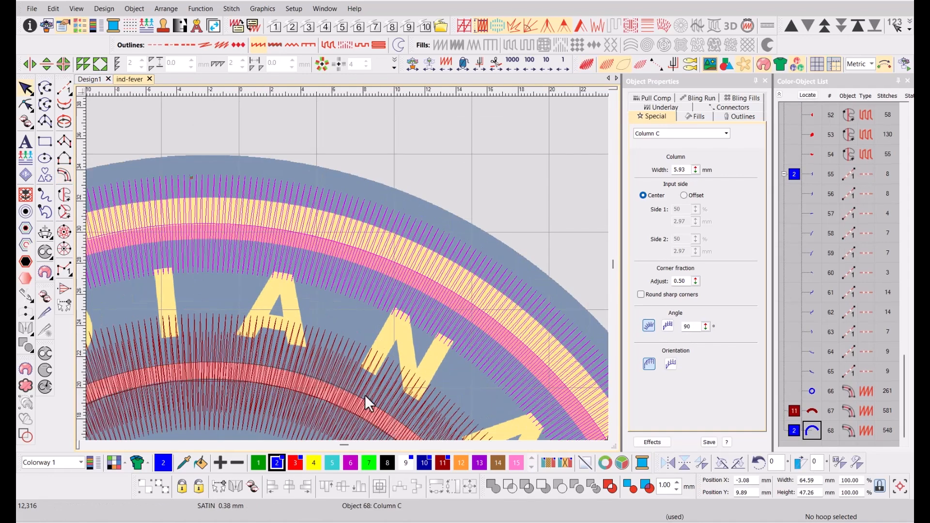
# - Recolor the upper outer arc yellow, set its width to 2 mm and offset its input side with Side 1 at 10%
pyautogui.click(314, 462)
pyautogui.click(653, 176)
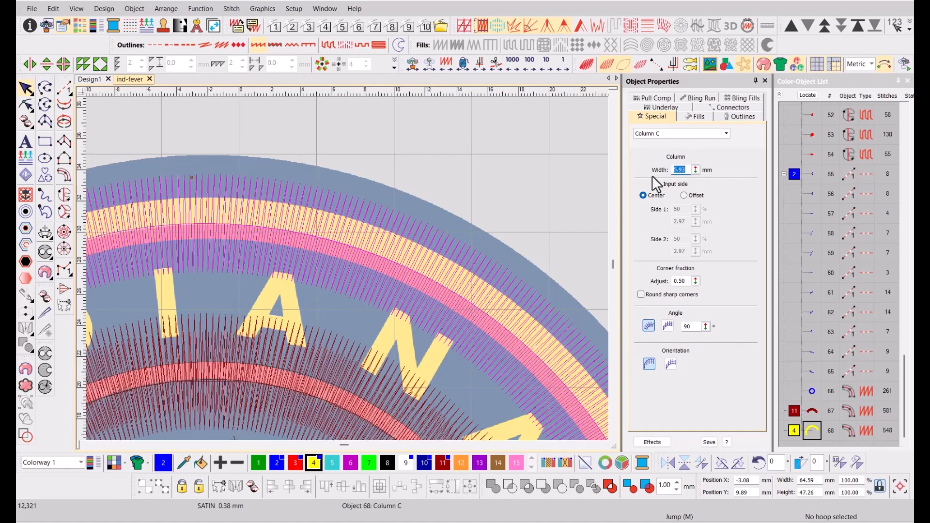
pyautogui.write('2')
pyautogui.press('Return')
pyautogui.click(684, 195)
pyautogui.doubleClick(667, 209)
pyautogui.write('10')
pyautogui.press('Return')
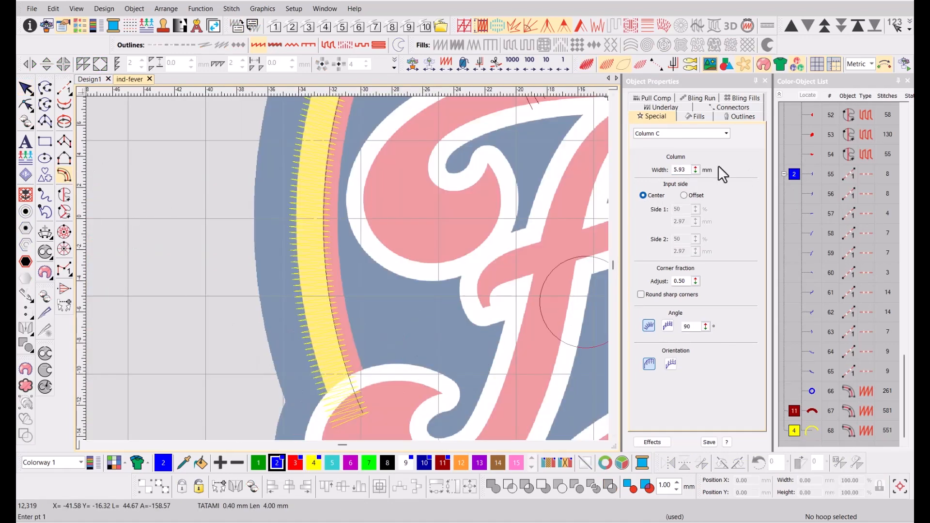
# - Trace a 1.50 mm wide Column C line along the red band's inner edge from the lower-left curl to above INDIANA
pyautogui.click(688, 170)
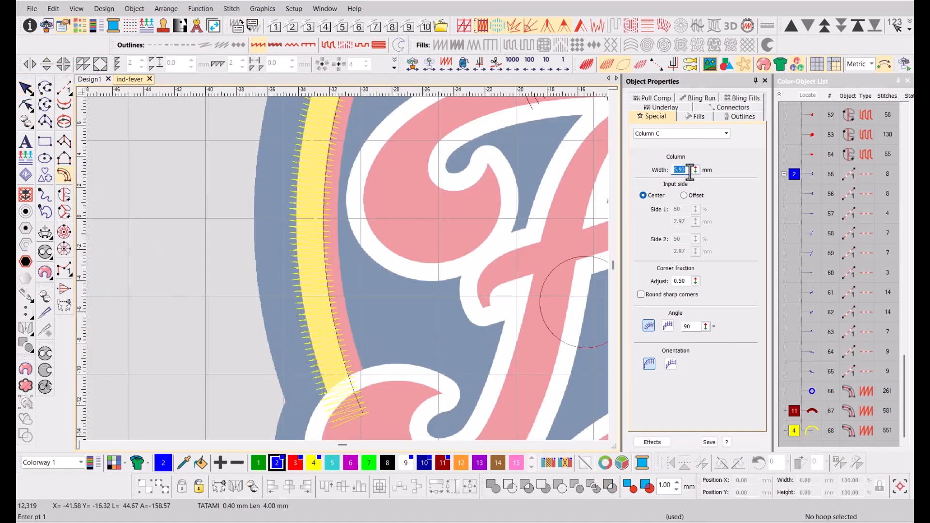
pyautogui.write('1.5')
pyautogui.press('Return')
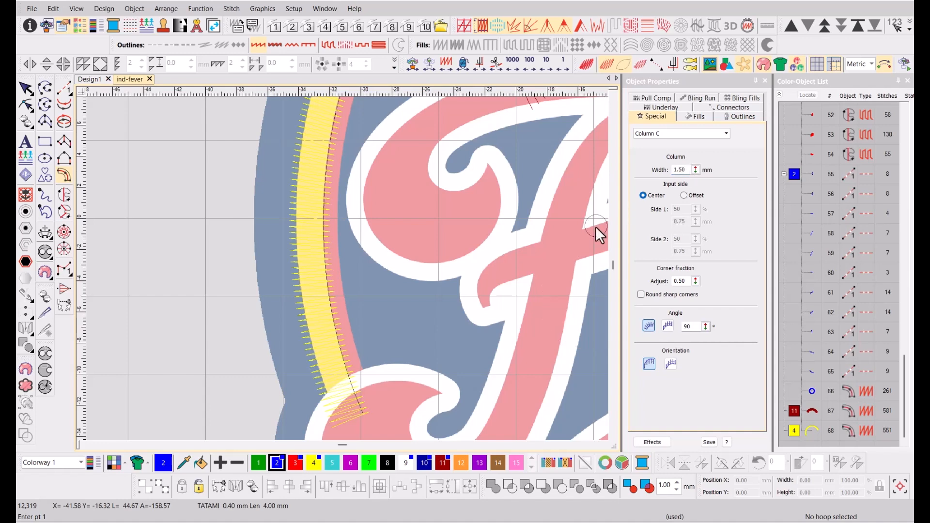
pyautogui.click(364, 379)
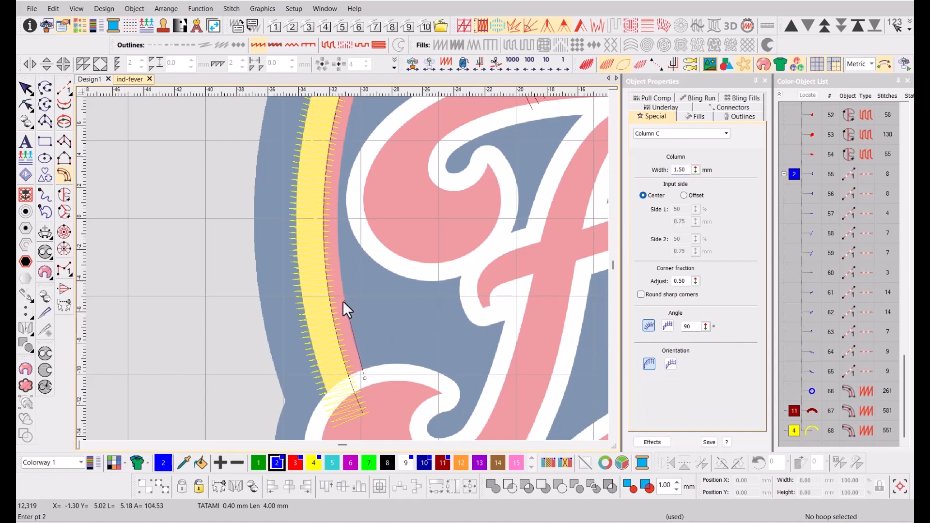
pyautogui.rightClick(343, 301)
pyautogui.rightClick(343, 151)
pyautogui.rightClick(334, 214)
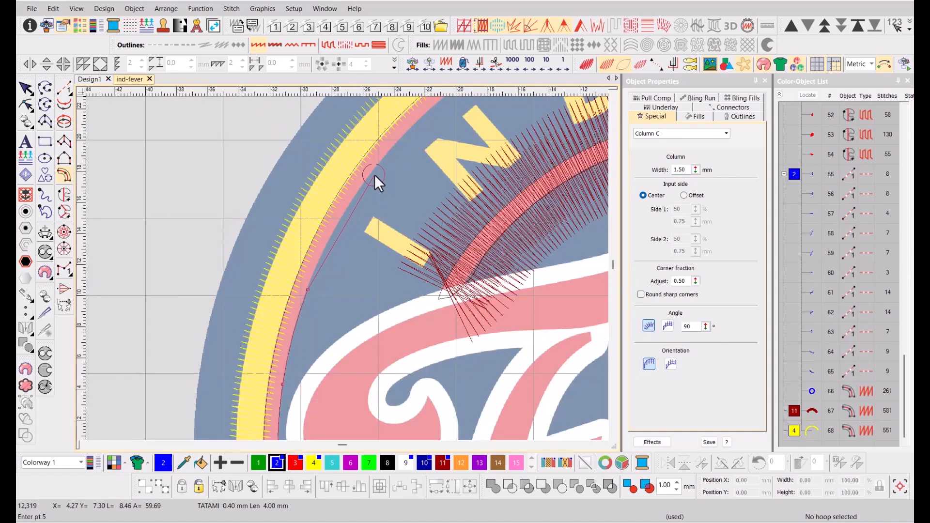
pyautogui.rightClick(374, 176)
pyautogui.rightClick(438, 151)
pyautogui.rightClick(508, 163)
pyautogui.rightClick(499, 210)
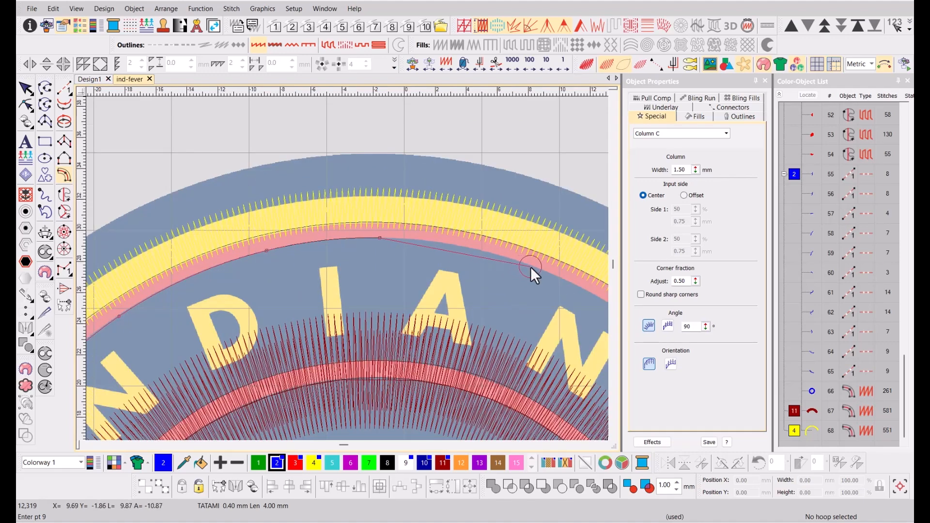
# - Continue the red band's Column C line down to the final letter's white border and complete the arc
pyautogui.rightClick(531, 267)
pyautogui.rightClick(529, 314)
pyautogui.rightClick(499, 357)
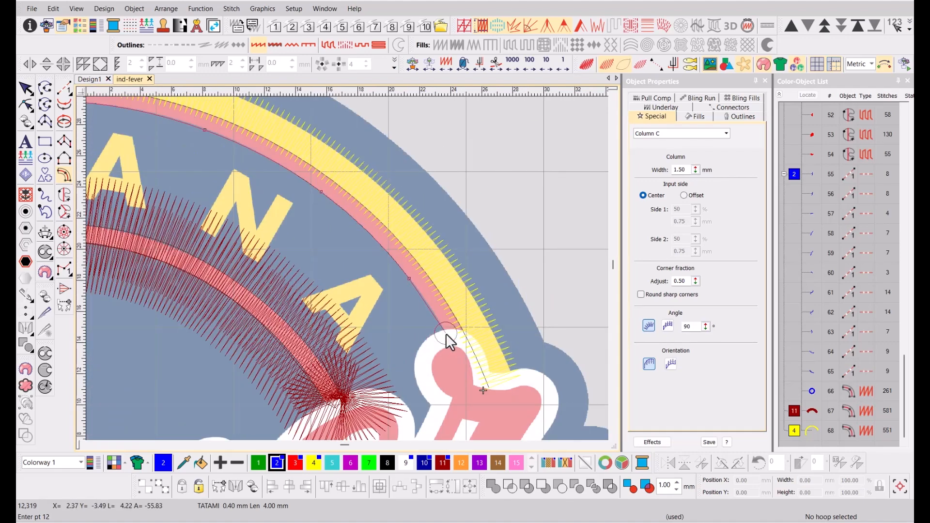
pyautogui.click(450, 344)
pyautogui.press('Return')
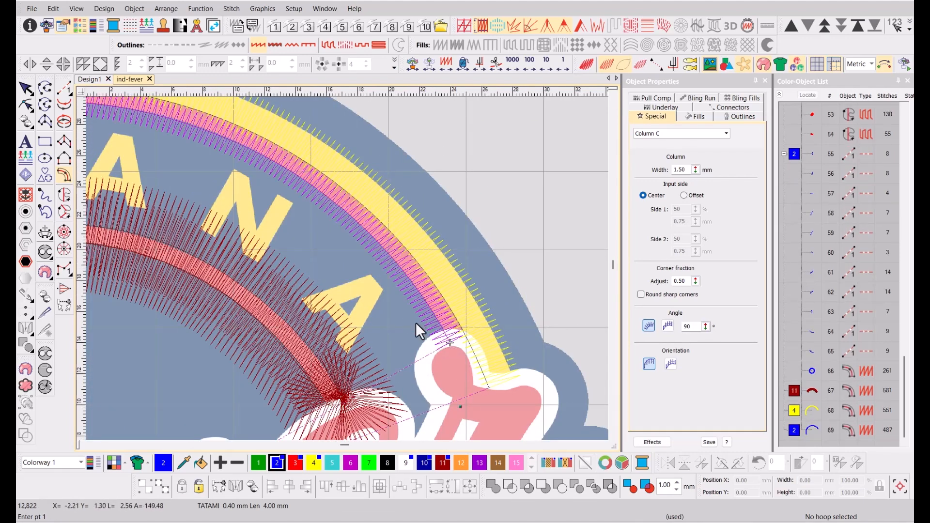
# - Recolor the upper inner-band arc red and offset its input side with Side 1 at 80%
pyautogui.press('Escape')
pyautogui.click(294, 464)
pyautogui.scroll(4, 347, 268)
pyautogui.click(683, 195)
pyautogui.moveTo(682, 208); pyautogui.dragTo(670, 210)
pyautogui.write('80')
pyautogui.press('Return')
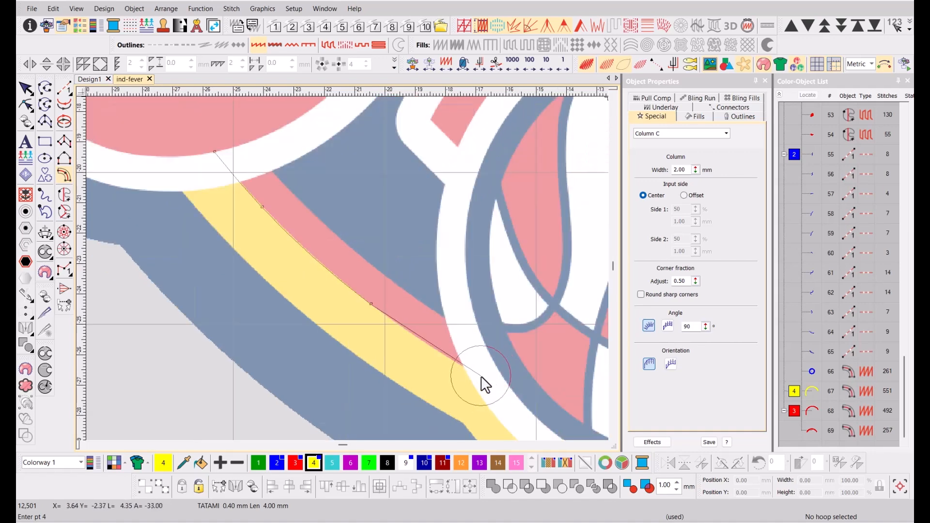
# - Continue the 2.00 mm Column C line along the lower band's red and yellow boundary and around beneath the basketball
pyautogui.click(481, 376)
pyautogui.scroll(-4, 347, 269)
pyautogui.scroll(3, 346, 266)
pyautogui.click(311, 250)
pyautogui.click(352, 301)
pyautogui.click(425, 339)
pyautogui.click(487, 340)
pyautogui.click(528, 330)
# - Extend the Column C line along the yellow band across the logo's bottom to the right of the basketball
pyautogui.scroll(2, 540, 336)
pyautogui.click(422, 259)
pyautogui.click(535, 256)
pyautogui.click(515, 249)
pyautogui.click(541, 223)
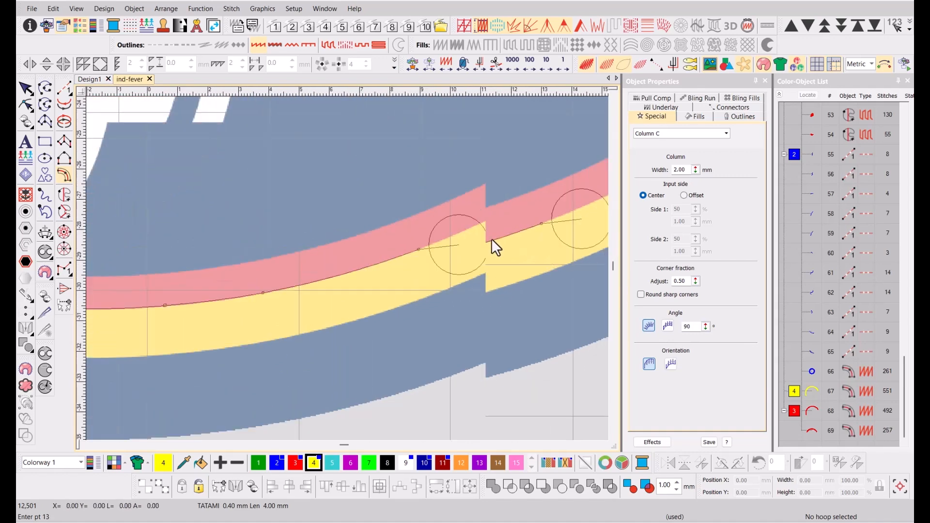
pyautogui.click(545, 193)
# - Trace the lower yellow band up its right side into the Fever tail's border and complete the arc
pyautogui.scroll(-1, 543, 193)
pyautogui.click(386, 228)
pyautogui.click(434, 162)
pyautogui.scroll(-2, 438, 145)
pyautogui.click(371, 214)
pyautogui.click(396, 127)
pyautogui.click(352, 238)
pyautogui.press('Return')
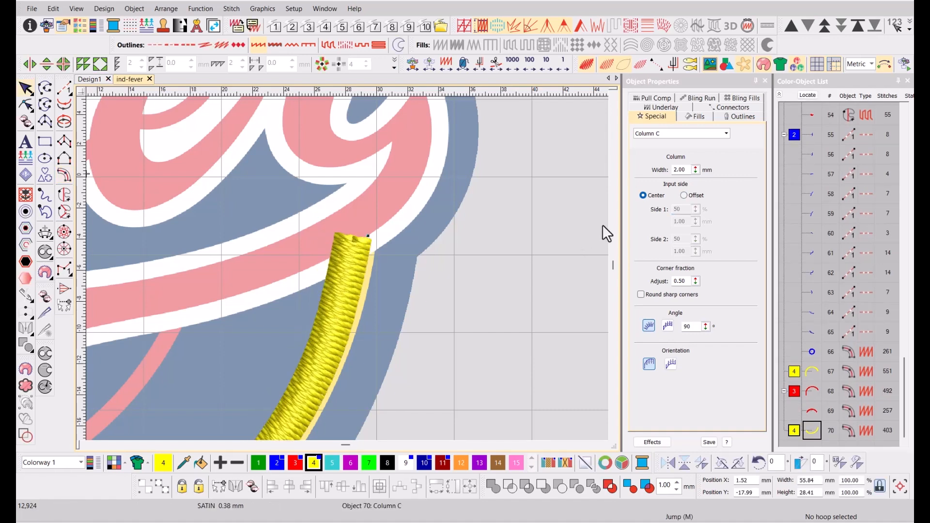
# - Offset the lower yellow arc's input side with Side 1 at 10%
pyautogui.click(684, 196)
pyautogui.write('45')
pyautogui.press('Return')
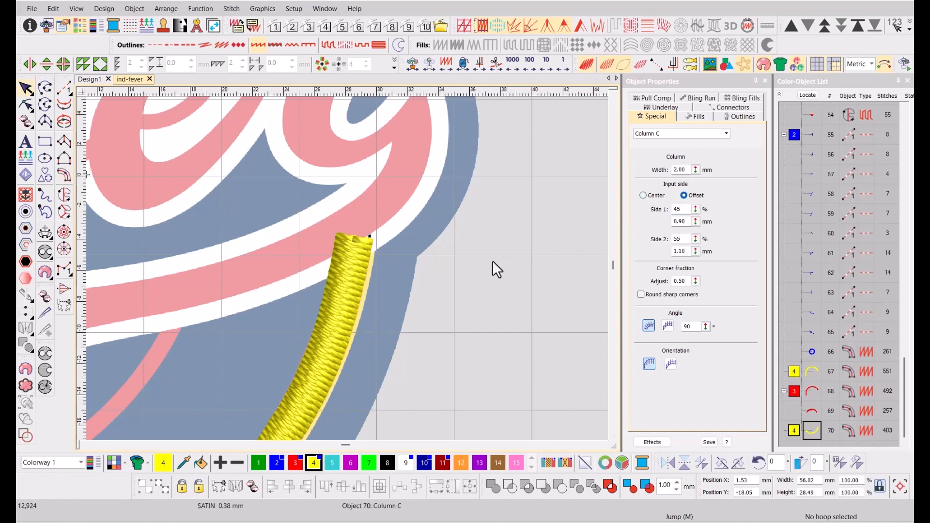
pyautogui.doubleClick(674, 210)
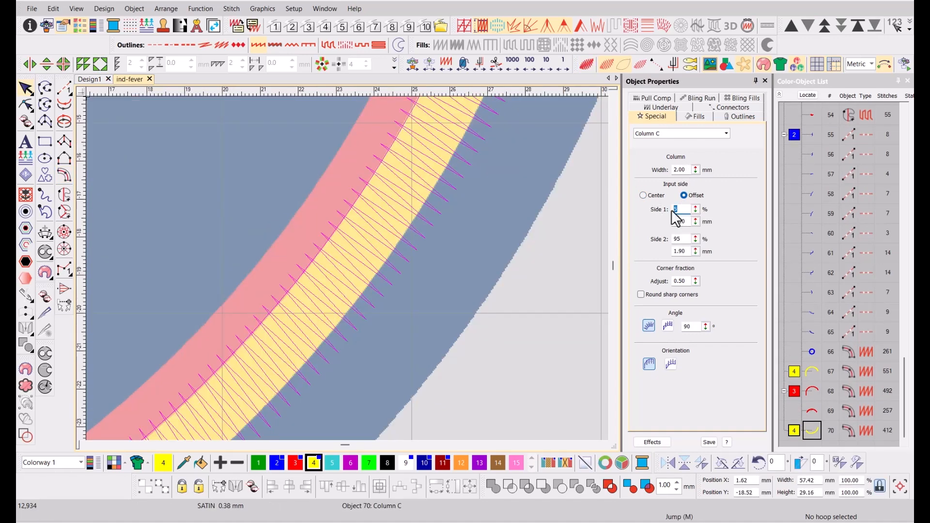
pyautogui.write('10')
pyautogui.press('Return')
pyautogui.scroll(-5, 289, 276)
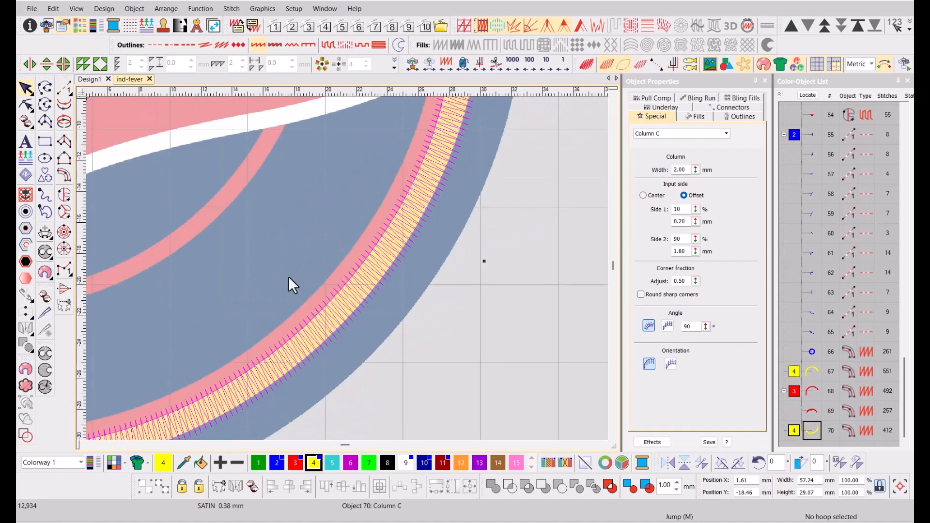
# - Inspect the lower yellow arc's coverage of the artwork and open the upper yellow arc's pull compensation settings
pyautogui.press('t')
pyautogui.scroll(4, 135, 342)
pyautogui.press('t')
pyautogui.scroll(-3, 347, 270)
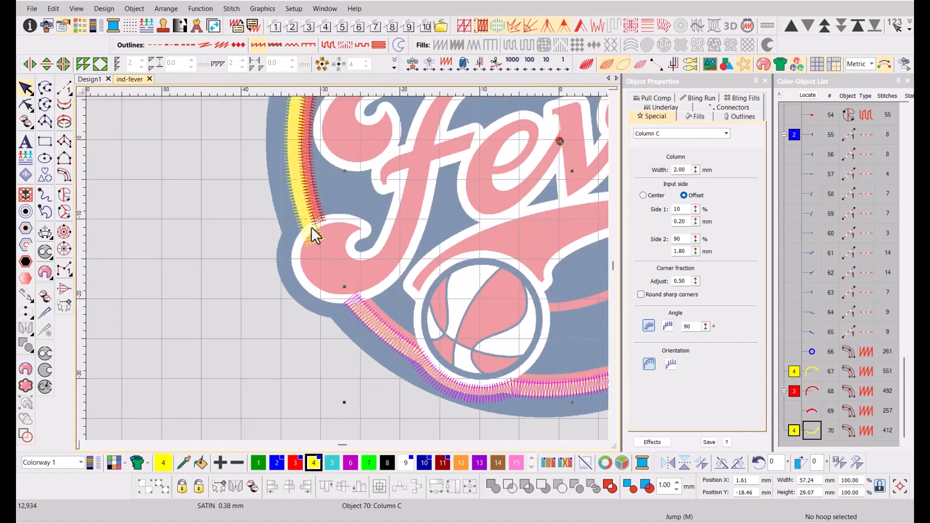
pyautogui.click(316, 238)
pyautogui.click(657, 98)
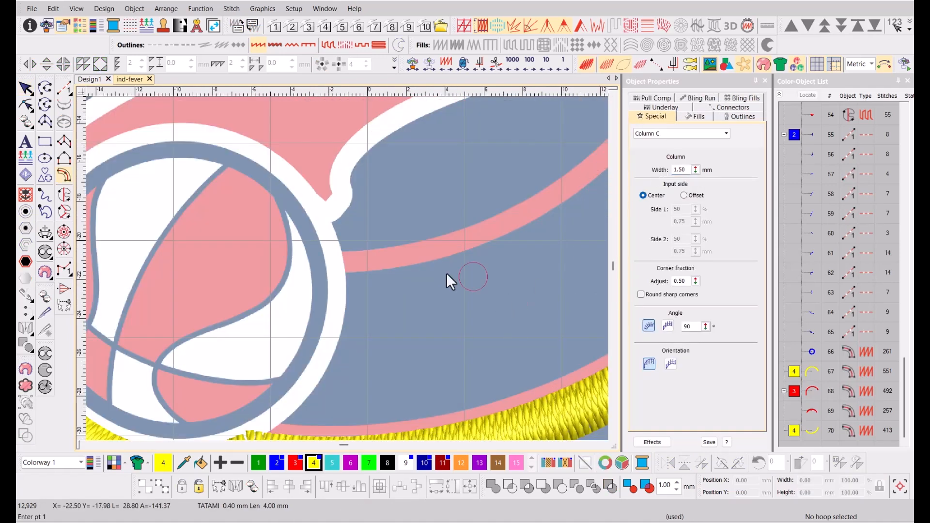
# - Draw a 1.50 mm Column C arc along the inner red curve from the basketball's white border to the Fever tail
pyautogui.click(332, 252)
pyautogui.click(414, 246)
pyautogui.click(557, 181)
pyautogui.scroll(-2, 558, 181)
pyautogui.click(396, 224)
pyautogui.click(428, 176)
pyautogui.press('Return')
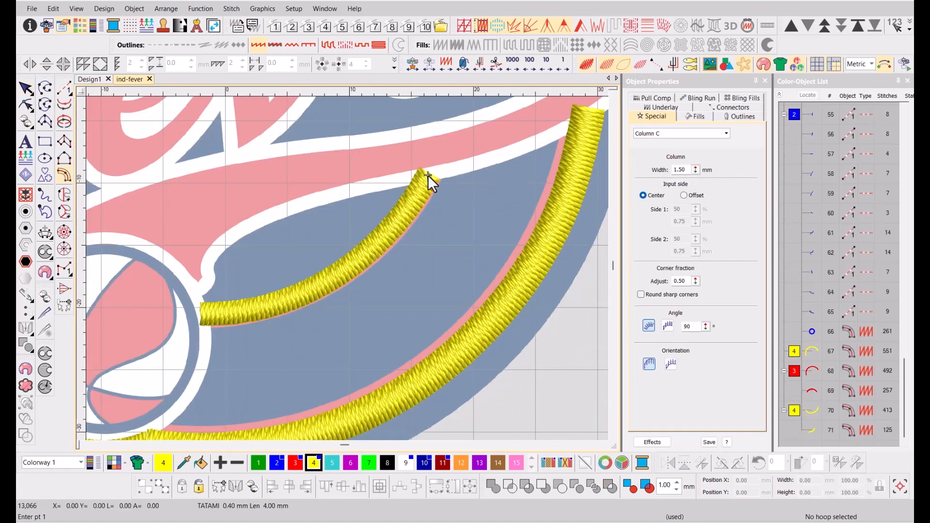
# - Recolor the inner curve's arc red and offset its input side with Side 1 at 20%
pyautogui.click(443, 463)
pyautogui.click(295, 463)
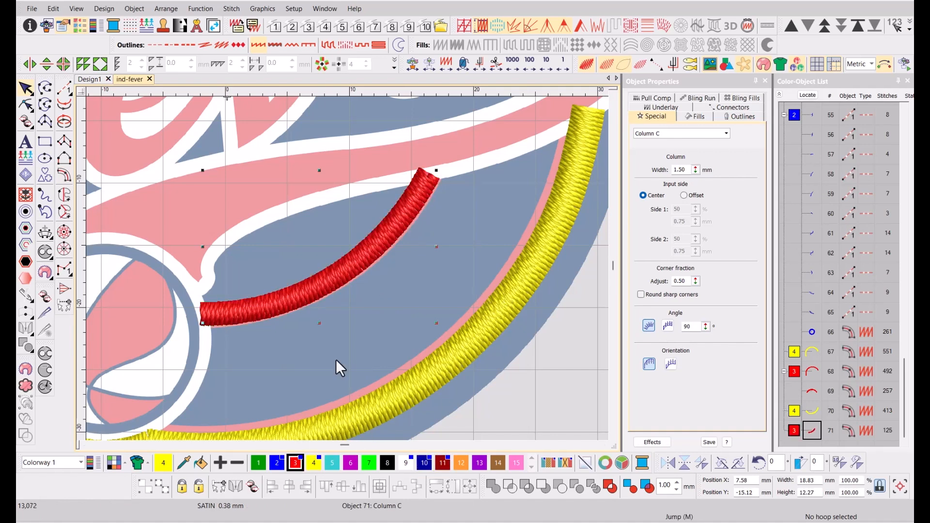
pyautogui.scroll(-3, 228, 192)
pyautogui.scroll(3, 264, 208)
pyautogui.click(684, 195)
pyautogui.doubleClick(675, 210)
pyautogui.write('20')
pyautogui.press('Return')
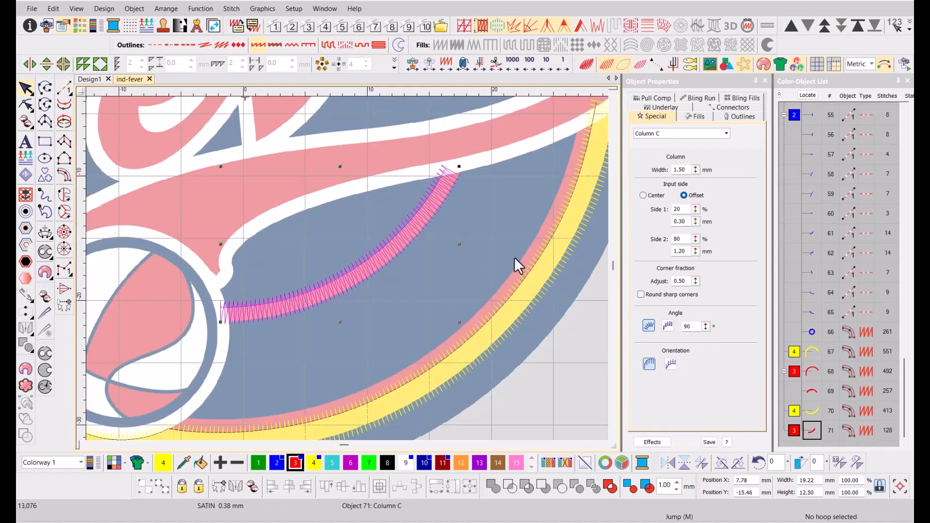
# - Adjust the inner red arc's pull compensation
pyautogui.click(652, 98)
pyautogui.click(695, 148)
pyautogui.press('Escape')
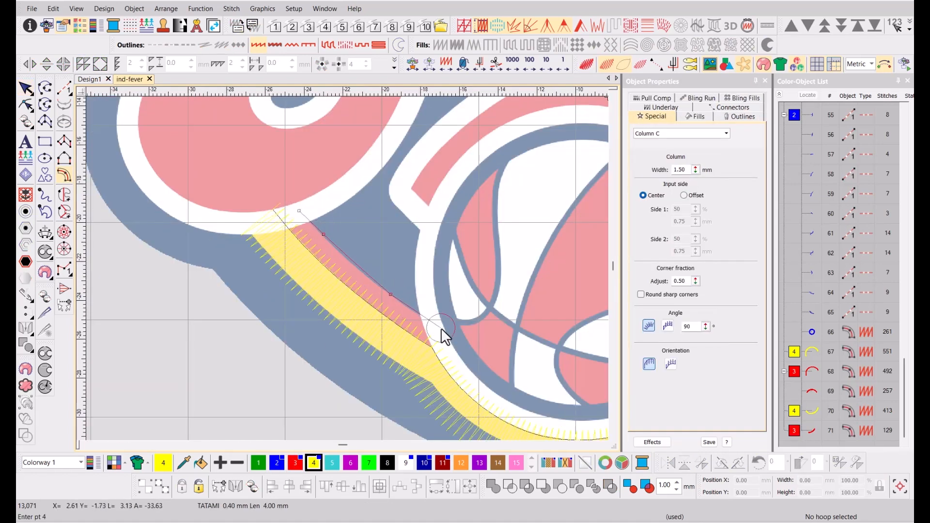
# - Complete the short Column C segment between the lower-left curl and the basketball, and check the upper red arc's offset values
pyautogui.click(441, 328)
pyautogui.press('Return')
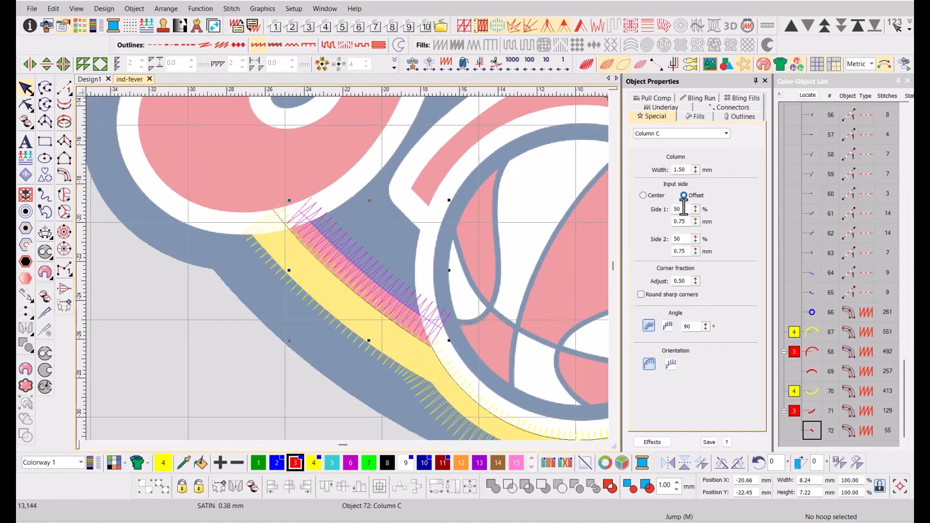
pyautogui.scroll(-2, 312, 270)
pyautogui.scroll(1, 289, 130)
pyautogui.click(308, 139)
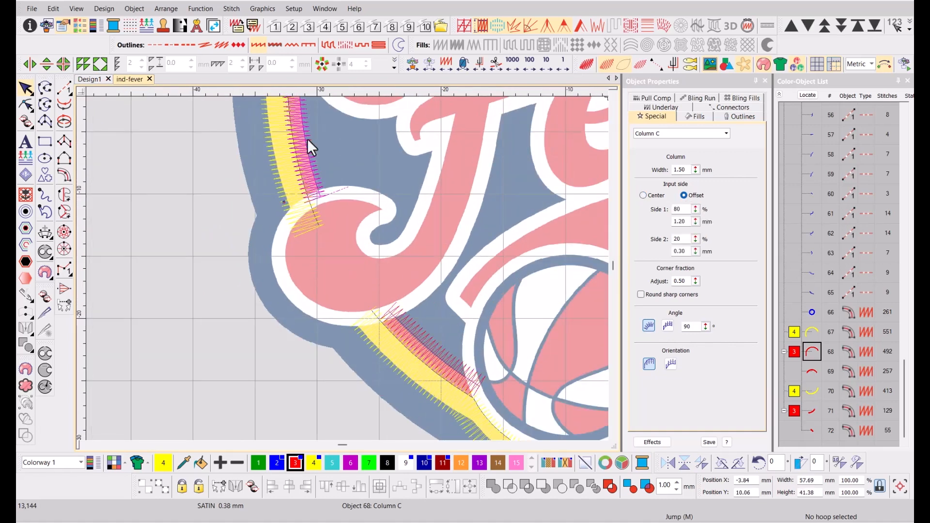
# - Set Side 1 of the short red segment beside the basketball to 20%
pyautogui.click(391, 288)
pyautogui.click(684, 210)
pyautogui.write('80')
pyautogui.press('Return')
pyautogui.moveTo(687, 210); pyautogui.dragTo(653, 214)
pyautogui.write('20')
pyautogui.press('Return')
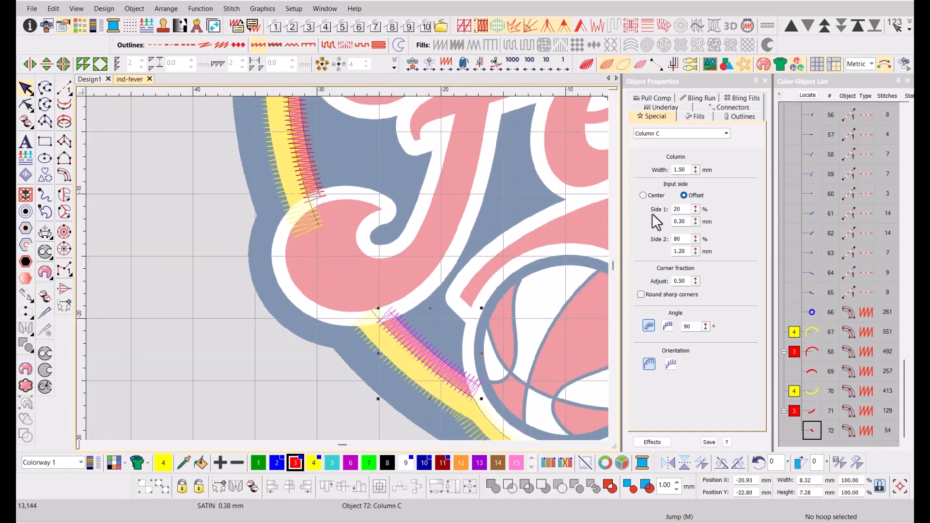
# - Start a 1.50 mm Column C line along the lower red band's inner edge from the basketball across the logo's bottom
pyautogui.scroll(3, 420, 324)
pyautogui.scroll(-5, 426, 295)
pyautogui.click(63, 173)
pyautogui.scroll(4, 345, 269)
pyautogui.click(261, 267)
pyautogui.click(292, 274)
pyautogui.click(380, 270)
pyautogui.click(503, 243)
# - Continue the lower red band's Column C line up the right side into the Fever tail and complete it
pyautogui.scroll(-1, 508, 220)
pyautogui.click(522, 199)
pyautogui.click(395, 210)
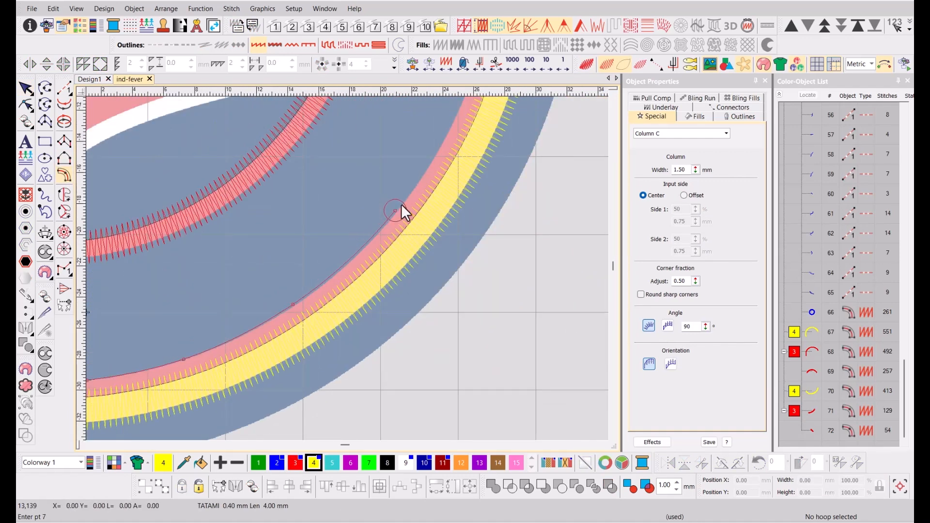
pyautogui.press('c')
pyautogui.press('c')
pyautogui.click(397, 156)
pyautogui.press('Return')
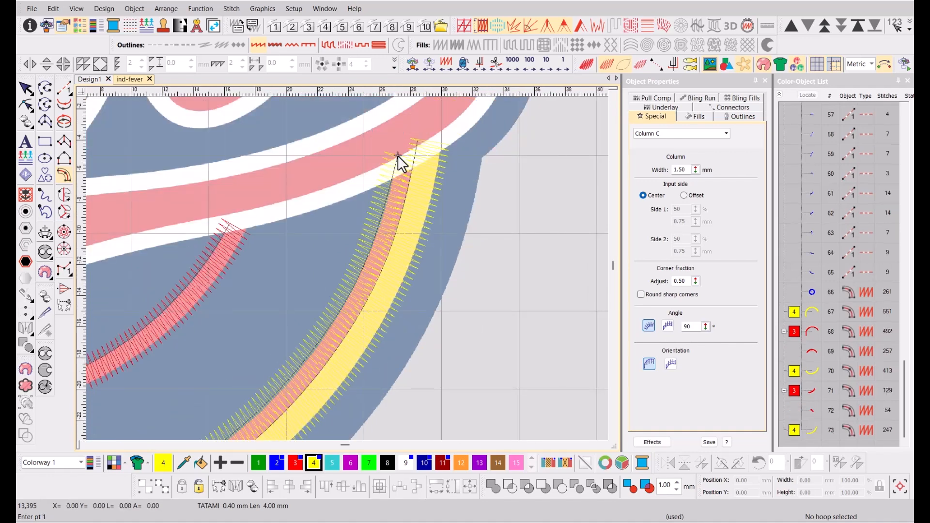
# - Switch the lower red band arc's input side to Offset and open its pull compensation settings
pyautogui.press('Escape')
pyautogui.click(684, 194)
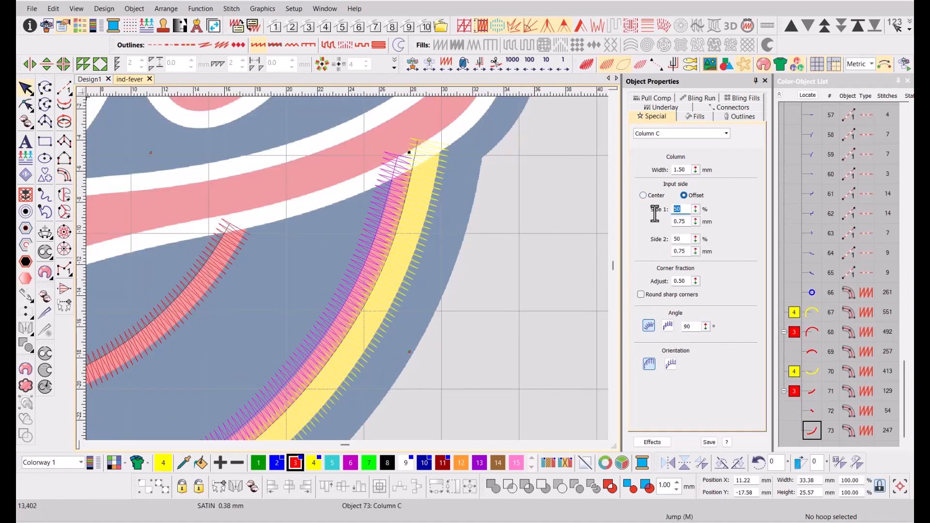
pyautogui.click(651, 98)
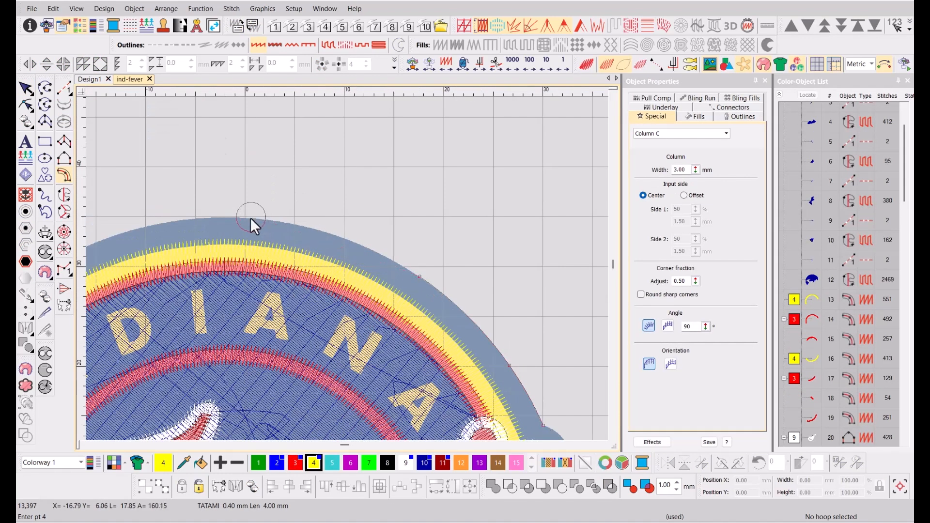
# - Trace the 3.00 mm Column C outer border line over the logo's crown and down its left side
pyautogui.click(254, 217)
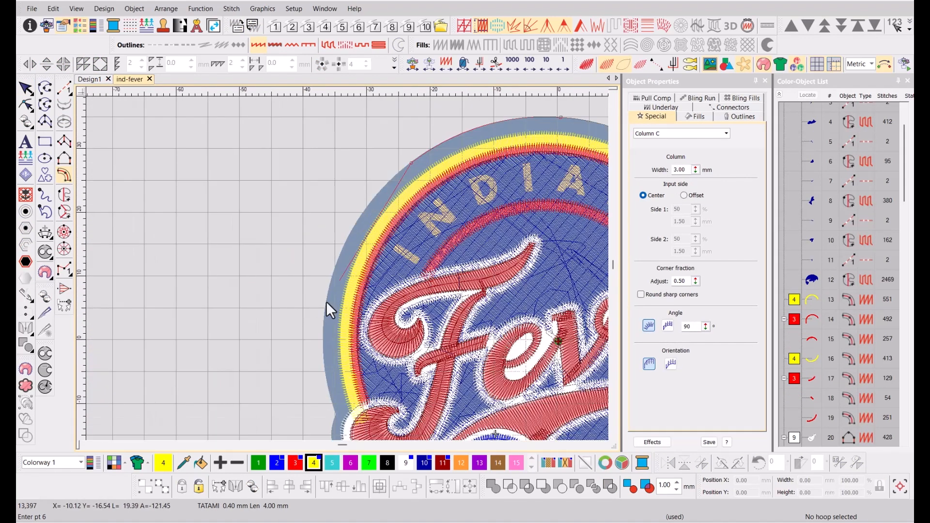
pyautogui.click(334, 269)
pyautogui.scroll(2, 339, 269)
pyautogui.scroll(2, 347, 269)
pyautogui.click(352, 266)
pyautogui.click(341, 335)
# - Continue the outer border line around the lower-left curl, beneath the basketball and up the lower-right edge
pyautogui.scroll(-1, 363, 374)
pyautogui.click(366, 359)
pyautogui.click(430, 385)
pyautogui.scroll(-2, 430, 385)
pyautogui.click(405, 327)
pyautogui.scroll(1, 464, 322)
pyautogui.click(463, 323)
pyautogui.click(528, 267)
pyautogui.scroll(-2, 485, 252)
pyautogui.click(310, 224)
pyautogui.scroll(2, 336, 278)
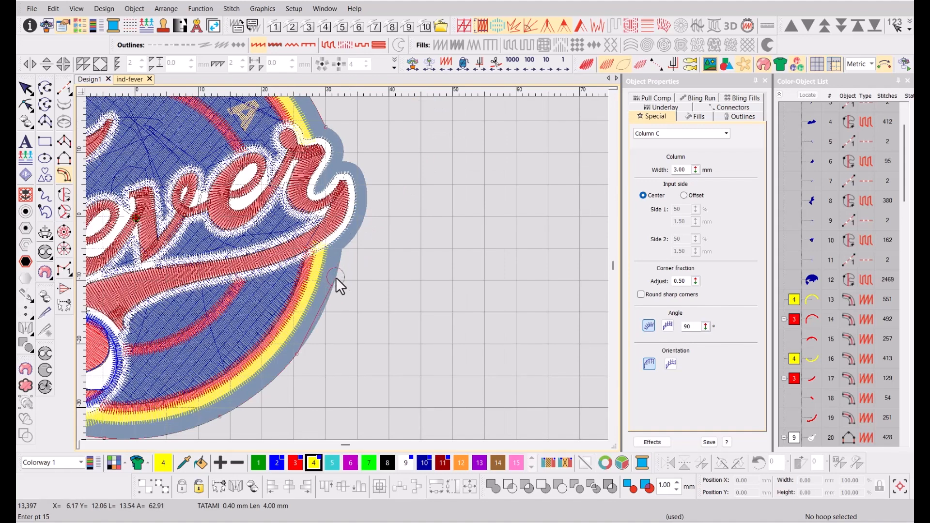
# - Trace the outer border up around the Fever tail to the notch beside the final letter and complete it
pyautogui.scroll(2, 335, 277)
pyautogui.click(335, 285)
pyautogui.click(359, 197)
pyautogui.click(398, 146)
pyautogui.scroll(-2, 398, 147)
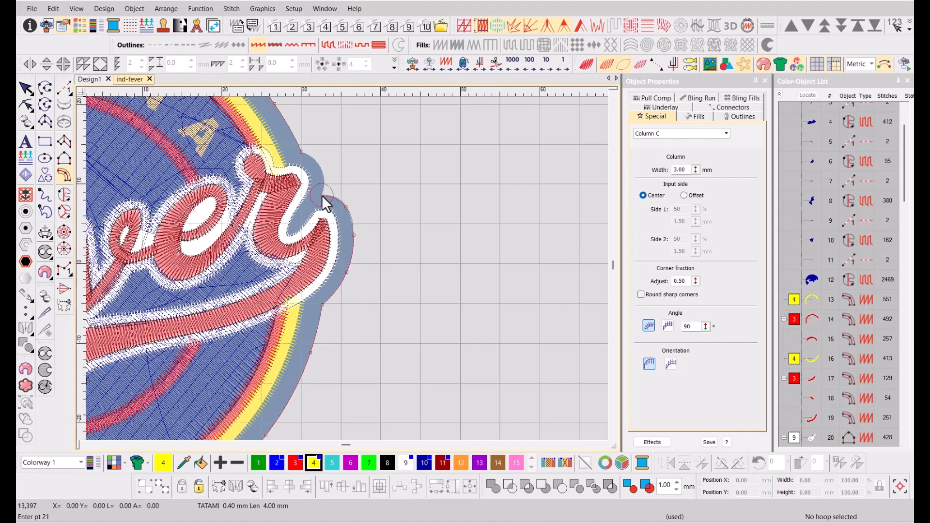
pyautogui.press('Return')
# - Offset the outer border's input side with Side 1 at 90%
pyautogui.scroll(2, 321, 195)
pyautogui.click(684, 195)
pyautogui.write('40')
pyautogui.press('BackSpace')
pyautogui.press('BackSpace')
pyautogui.write('75')
pyautogui.press('Return')
pyautogui.click(671, 212)
pyautogui.write('90')
pyautogui.press('Return')
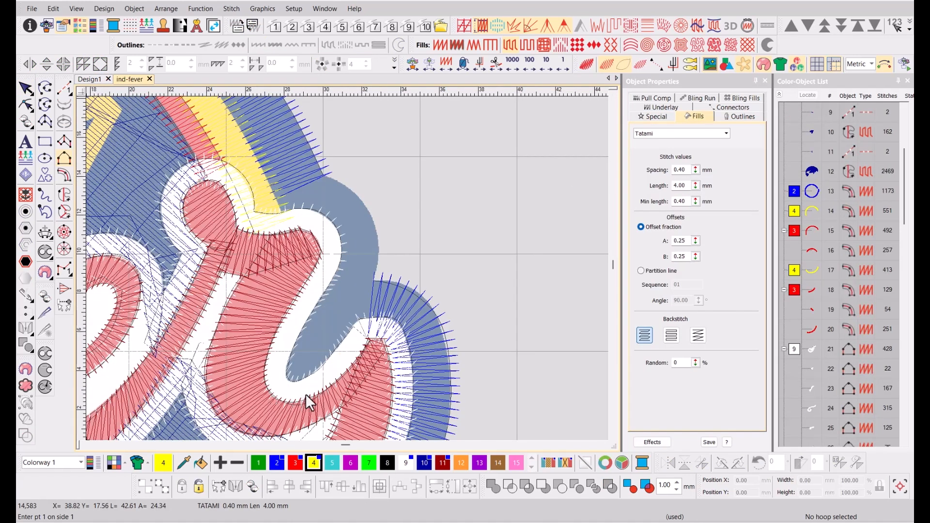
# - Trace side 1 of a Column B shape from the final letter's hook along the gap's outer blue edge to the border's end
pyautogui.click(331, 370)
pyautogui.click(355, 338)
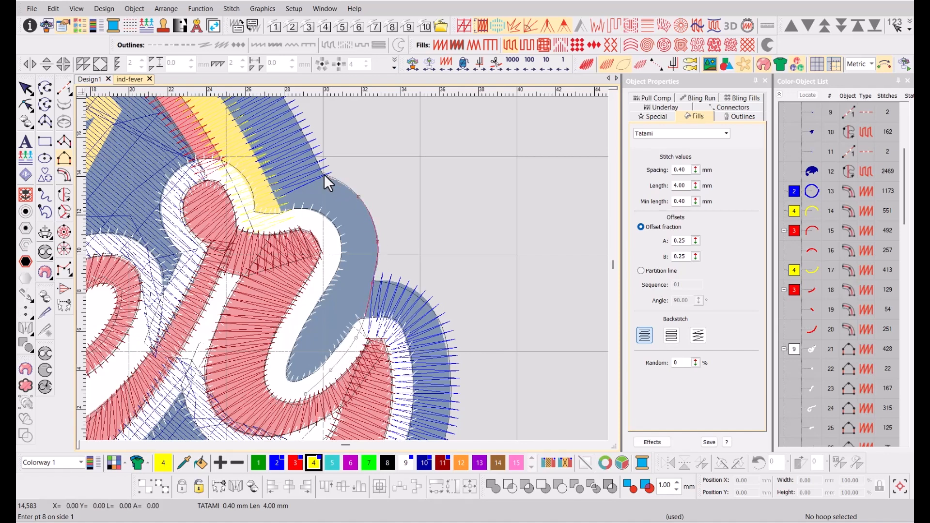
pyautogui.click(311, 172)
pyautogui.press('Return')
# - Trace side 2 of the Column B shape along the final letter's white border up to the yellow band and complete it
pyautogui.click(274, 371)
pyautogui.click(291, 336)
pyautogui.click(317, 293)
pyautogui.click(335, 262)
pyautogui.click(334, 236)
pyautogui.click(316, 218)
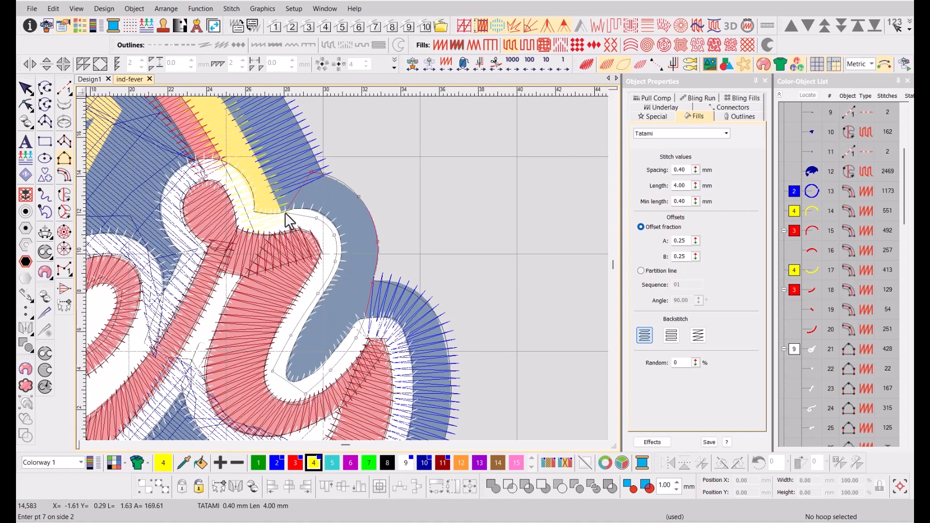
pyautogui.click(268, 192)
pyautogui.press('Return')
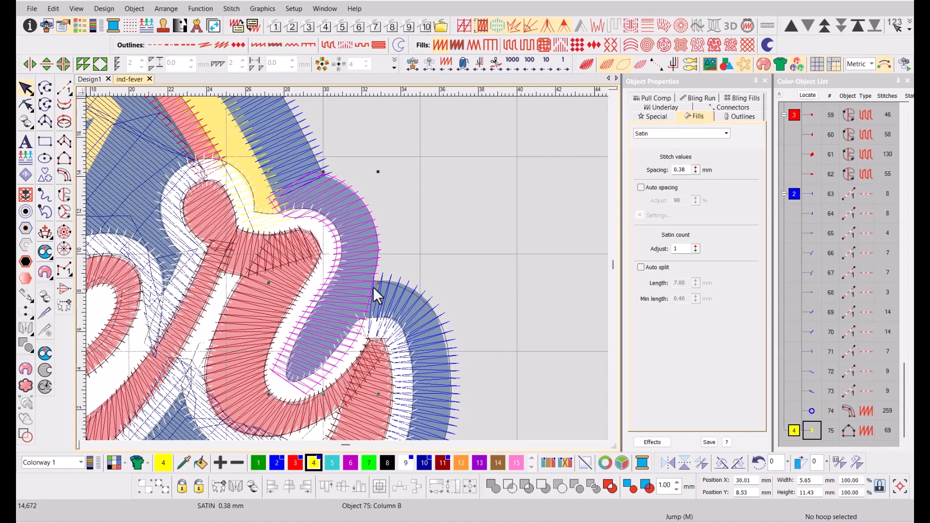
# - Reshape the new Column B gap piece where it meets the outer border and recolor it blue
pyautogui.hotkey('ctrl', 'h')
pyautogui.click(320, 278)
pyautogui.click(377, 291)
pyautogui.press('h')
pyautogui.press('t')
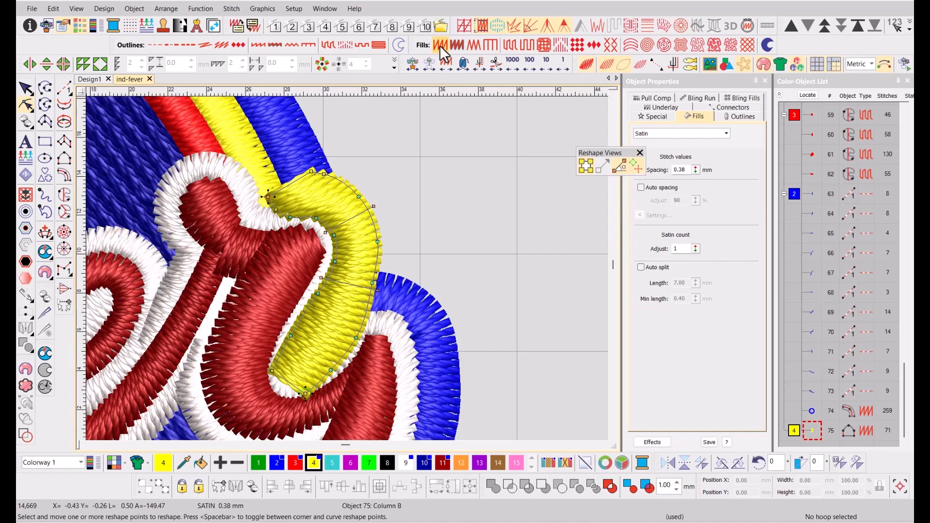
pyautogui.click(278, 463)
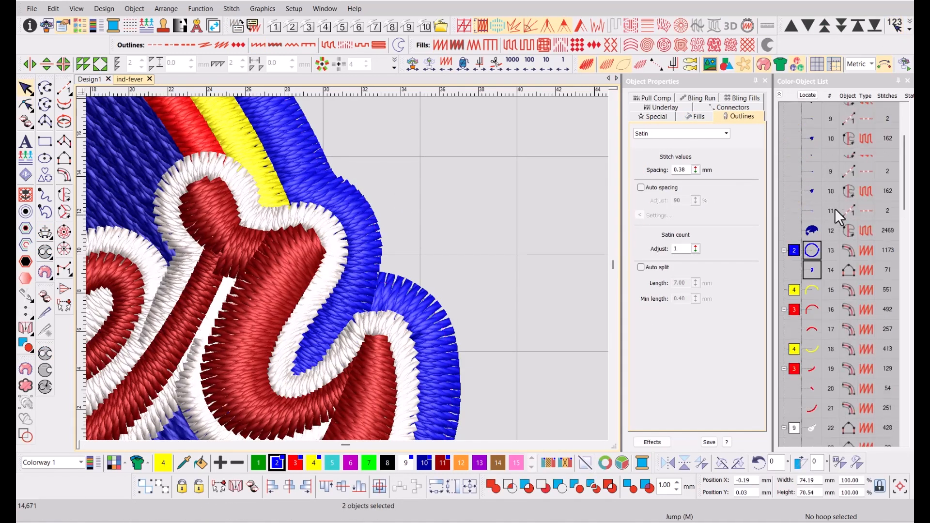
# - Sequence the Column B gap piece ahead of the blue outer border and select the final red letter's satin objects
pyautogui.moveTo(813, 270); pyautogui.dragTo(814, 241)
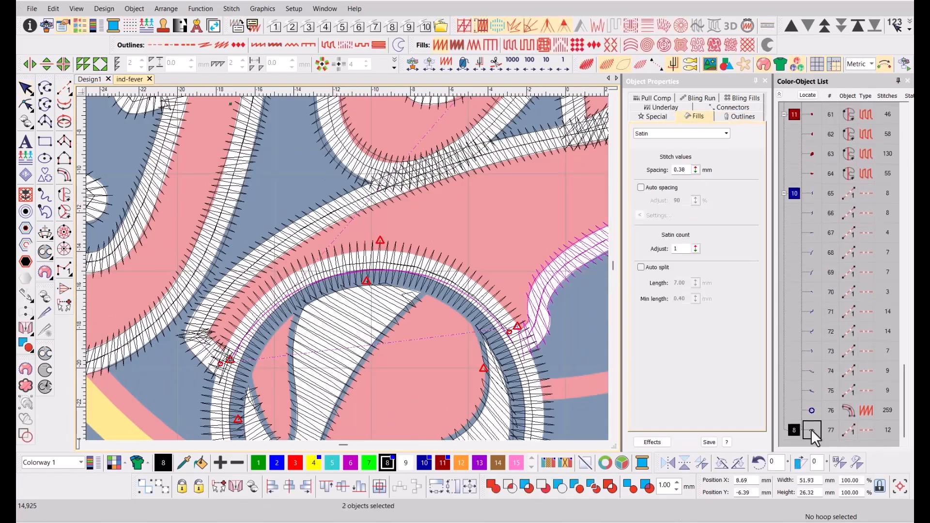
pyautogui.click(795, 280)
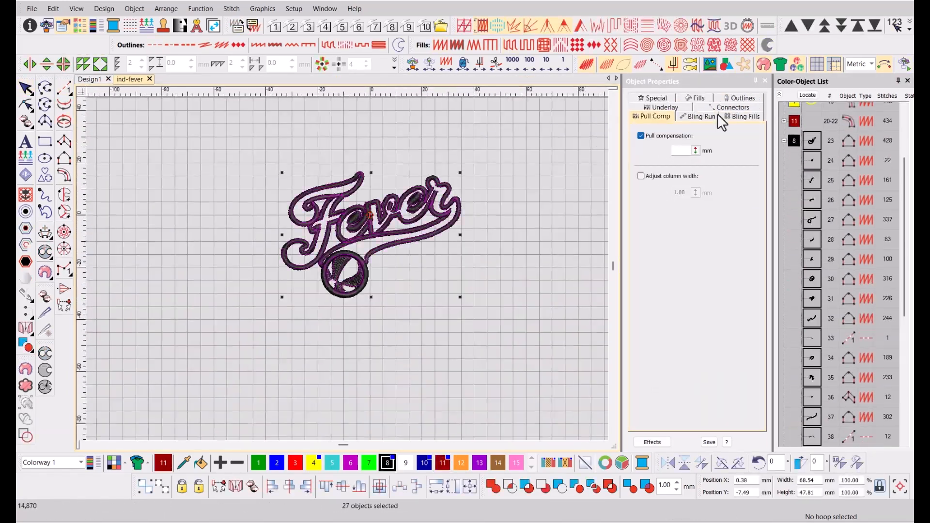
pyautogui.keyDown('ctrl'); pyautogui.click(814, 259); pyautogui.keyUp('ctrl')
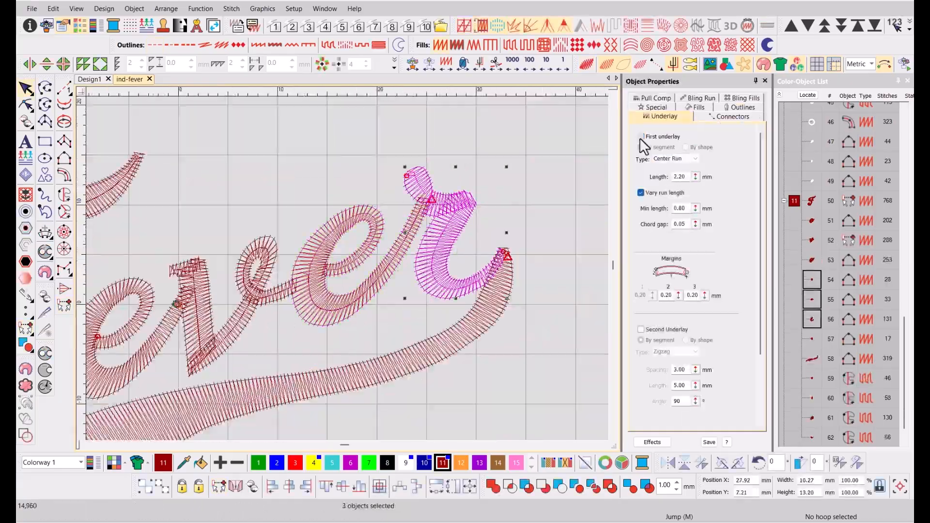
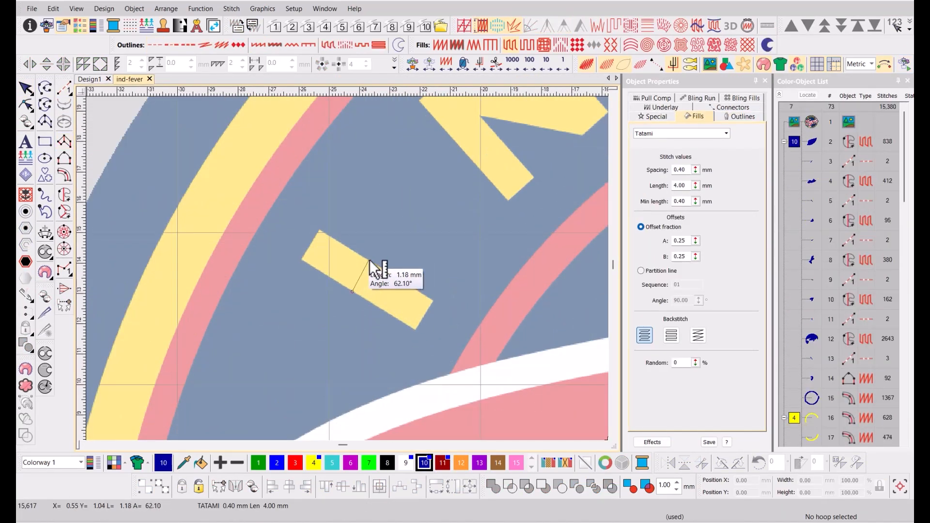
# - Digitize the first yellow I of INDIANA as a Column A satin shape through its four corners
pyautogui.click(64, 141)
pyautogui.click(300, 261)
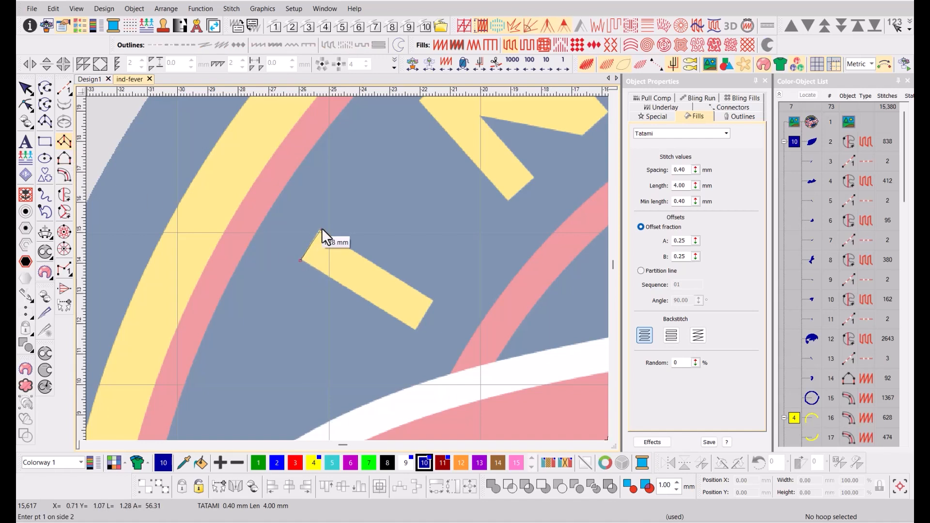
pyautogui.click(319, 230)
pyautogui.click(415, 332)
pyautogui.click(434, 301)
pyautogui.press('Return')
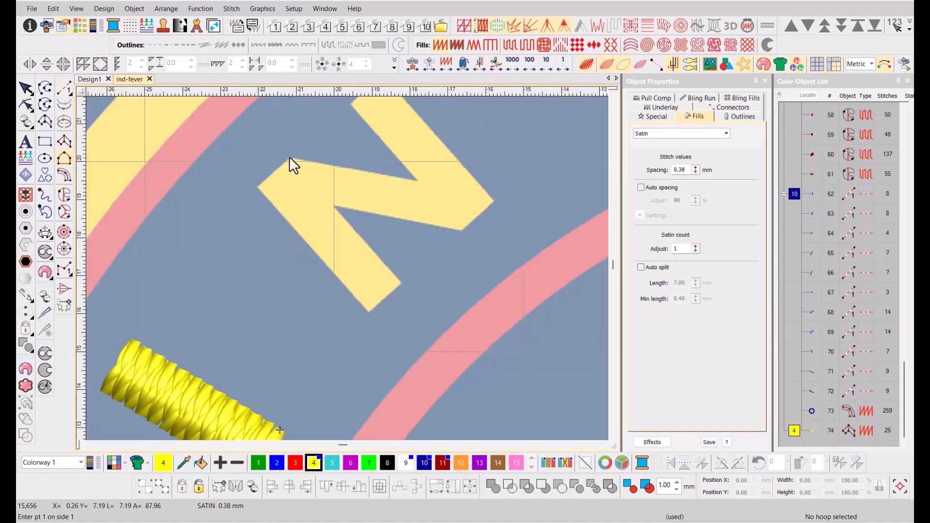
# - Digitize the diagonal of INDIANA's first N as a Column B satin shape with a tapered end inside the far corner
pyautogui.click(289, 156)
pyautogui.click(417, 181)
pyautogui.click(446, 186)
pyautogui.click(466, 202)
pyautogui.press('Return')
pyautogui.click(257, 187)
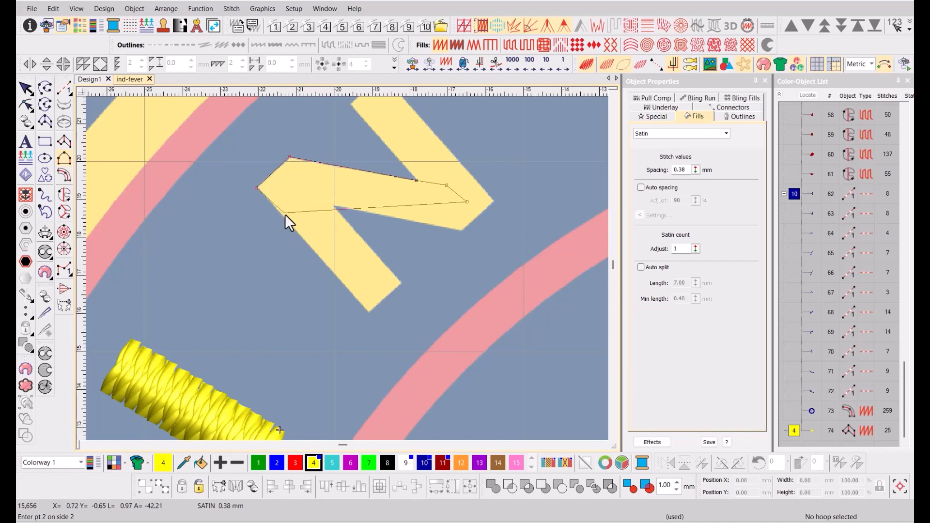
pyautogui.click(302, 237)
pyautogui.click(334, 205)
pyautogui.click(452, 228)
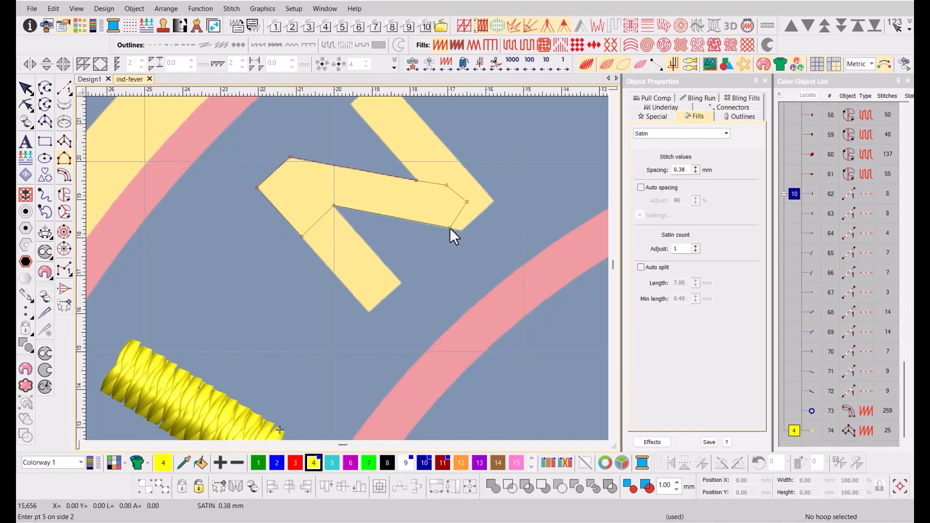
pyautogui.press('Return')
# - Digitize the first N's upper stem as a Column B satin shape overlapping the end of the diagonal
pyautogui.press('t')
pyautogui.scroll(-1, 402, 125)
pyautogui.click(333, 228)
pyautogui.click(421, 329)
pyautogui.click(306, 251)
pyautogui.click(366, 319)
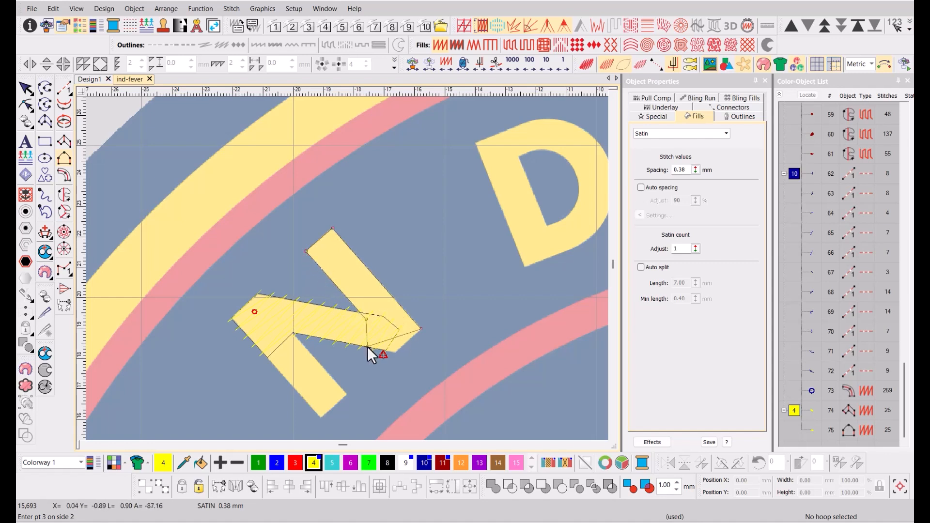
pyautogui.click(395, 352)
pyautogui.press('Return')
# - Digitize the first N's lower stem as a satin column from its foot up to the diagonal
pyautogui.click(322, 418)
pyautogui.click(261, 350)
pyautogui.click(347, 394)
pyautogui.click(286, 326)
pyautogui.press('Return')
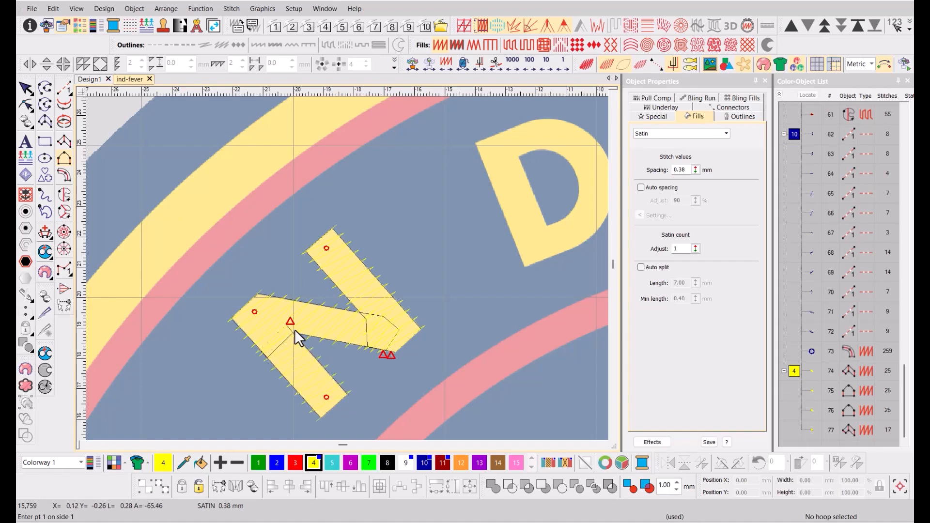
# - Trace side 1 of a Column B shape for the D around the edge of its inner opening
pyautogui.press('t')
pyautogui.scroll(-2, 353, 310)
pyautogui.scroll(2, 369, 261)
pyautogui.press('t')
pyautogui.scroll(-1, 518, 141)
pyautogui.click(345, 262)
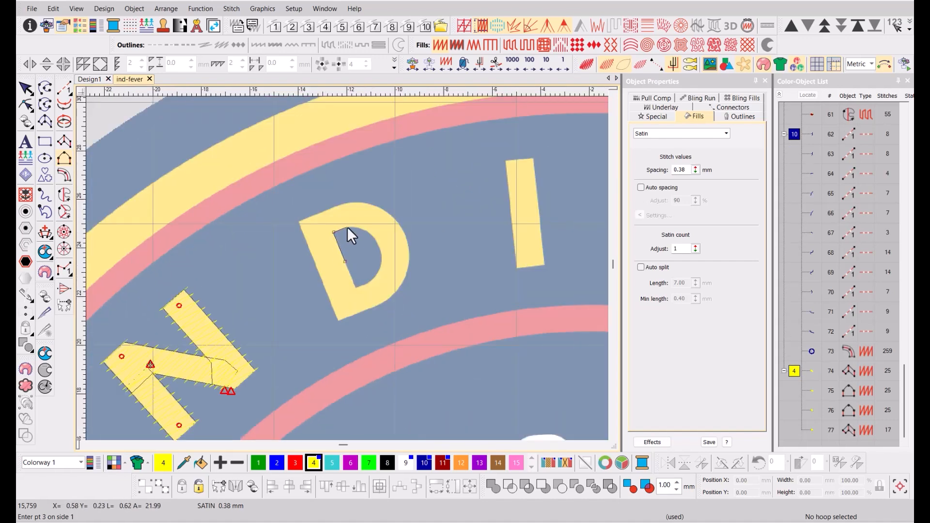
pyautogui.click(374, 240)
pyautogui.click(373, 280)
# - Trace side 2 of the Column B shape around the D's outer contour and complete the letter
pyautogui.click(298, 220)
pyautogui.click(332, 207)
pyautogui.click(366, 202)
pyautogui.click(405, 234)
pyautogui.click(402, 285)
pyautogui.click(386, 300)
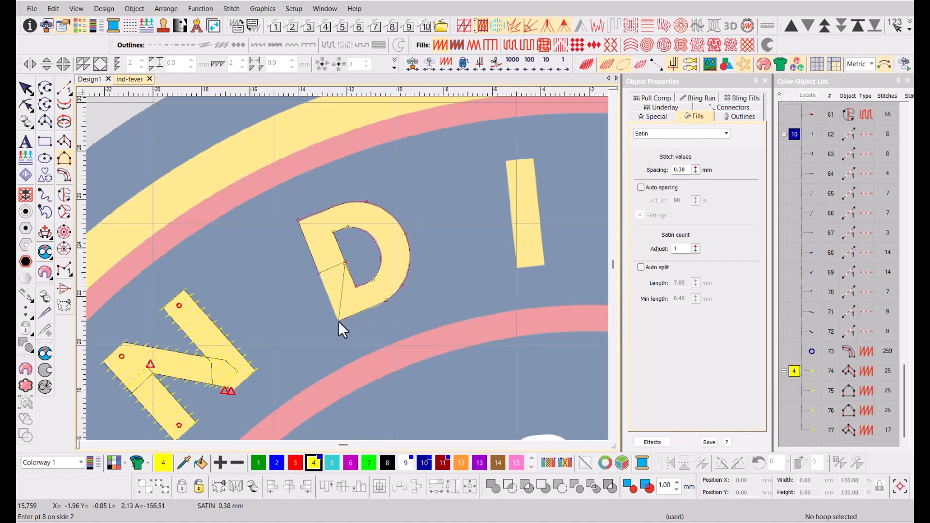
pyautogui.press('Return')
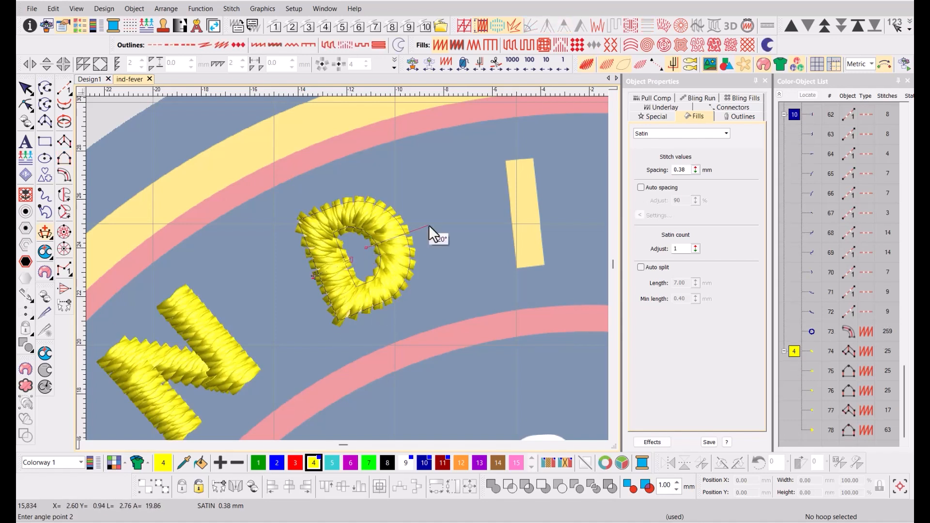
# - Add stitch angle lines across the D's curved bowl and straight stem
pyautogui.click(352, 236)
pyautogui.click(364, 170)
pyautogui.click(370, 266)
pyautogui.click(425, 284)
pyautogui.click(359, 269)
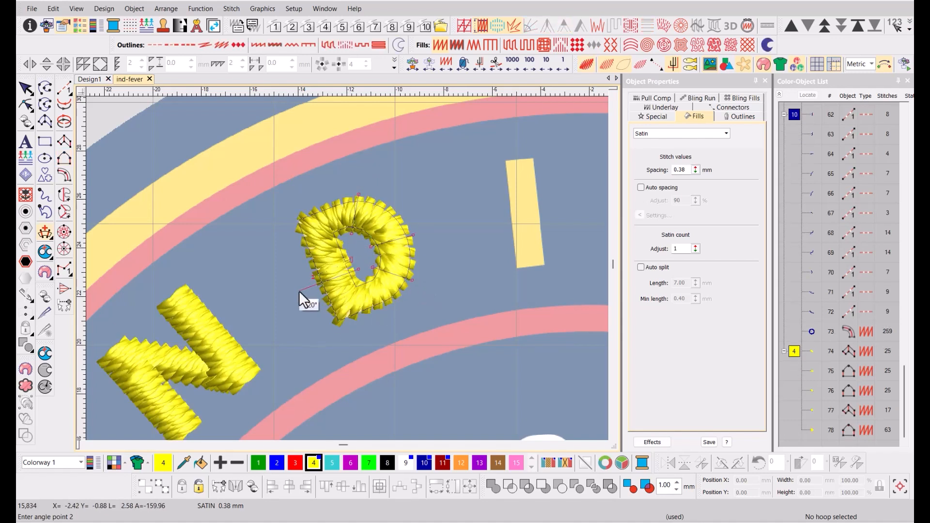
pyautogui.click(289, 262)
pyautogui.press('Return')
# - Digitize INDIANA's second I as a Column A satin shape through its four corners
pyautogui.scroll(-1, 316, 269)
pyautogui.press('space')
pyautogui.click(426, 228)
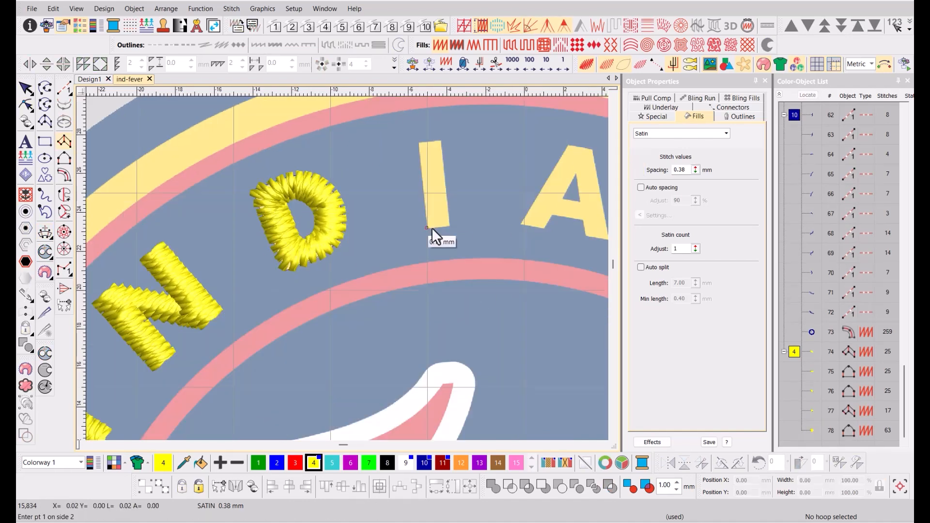
pyautogui.click(450, 226)
pyautogui.click(419, 143)
pyautogui.click(440, 140)
pyautogui.press('Return')
# - Digitize the crossbar of INDIANA's first A as a Column B satin shape extending under both legs
pyautogui.scroll(-3, 351, 271)
pyautogui.scroll(3, 351, 273)
pyautogui.click(360, 322)
pyautogui.click(293, 289)
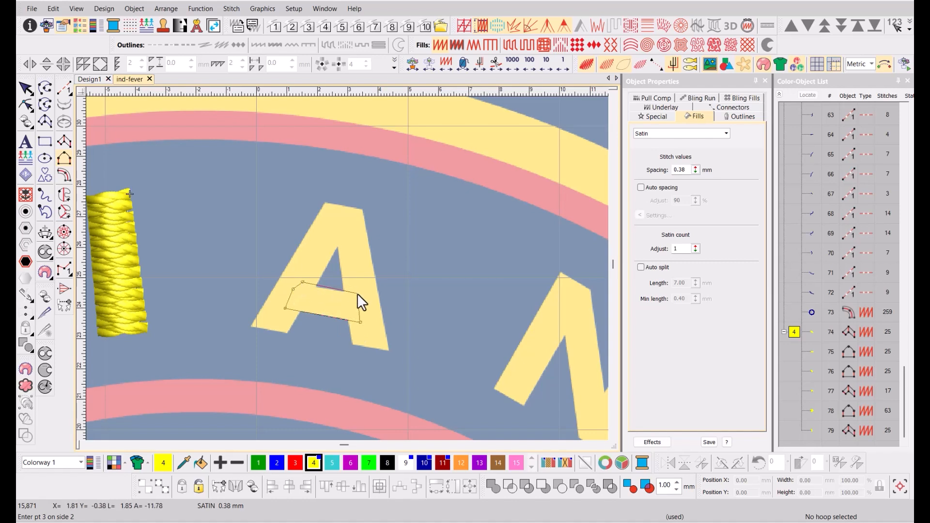
pyautogui.press('Return')
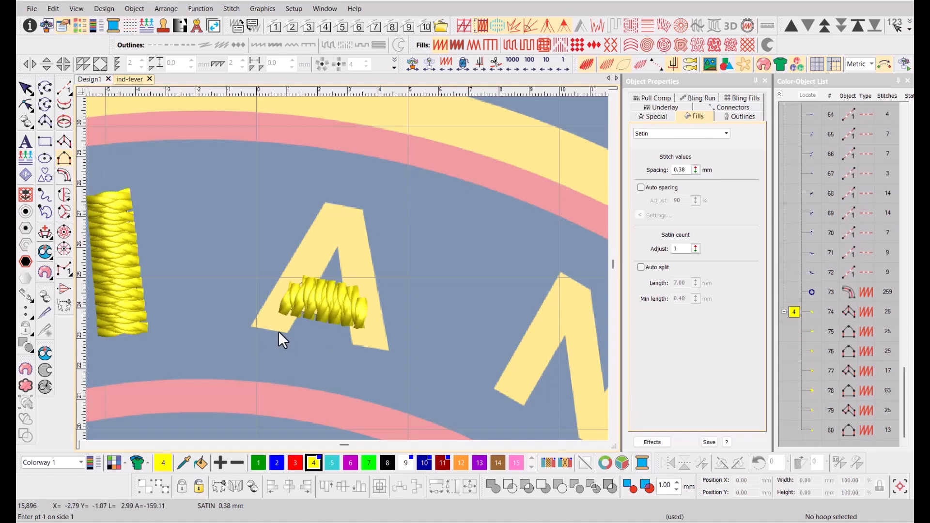
# - Digitize the first A's left leg as a Column B satin shape from its foot up to the apex
pyautogui.click(251, 325)
pyautogui.click(313, 222)
pyautogui.press('Return')
pyautogui.click(288, 333)
pyautogui.click(342, 226)
pyautogui.press('Return')
# - Digitize the first A's right leg and apex as a Column B satin shape down to the foot
pyautogui.click(363, 209)
pyautogui.click(389, 350)
pyautogui.press('Return')
pyautogui.click(324, 203)
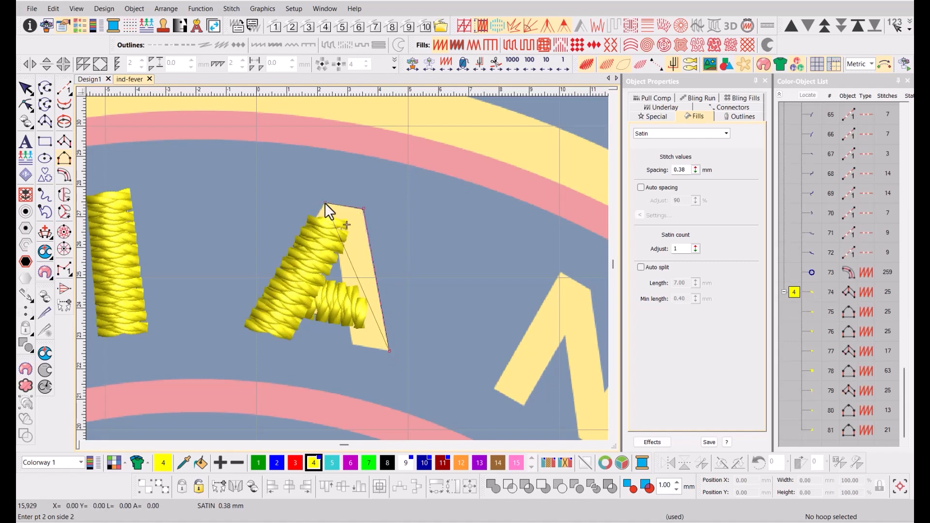
pyautogui.click(339, 245)
pyautogui.click(353, 346)
pyautogui.press('Return')
pyautogui.scroll(-2, 371, 325)
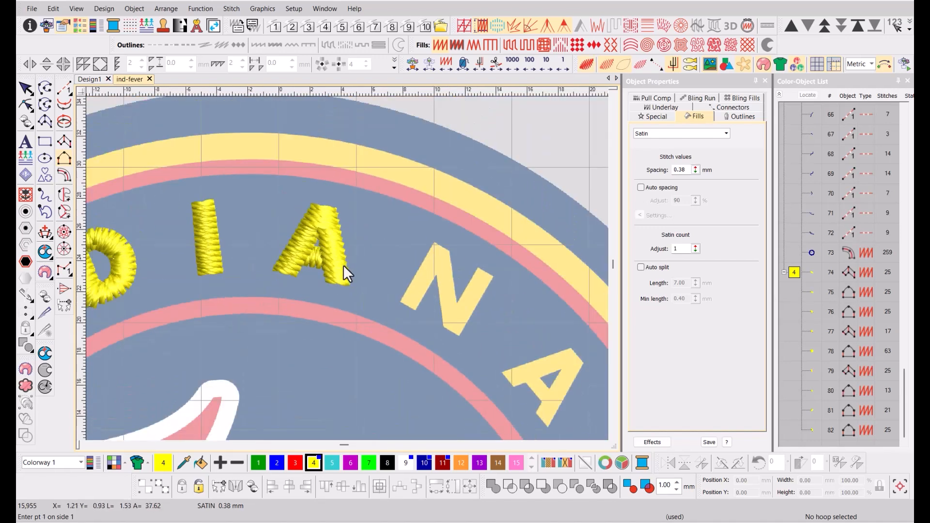
# - Branch the three satin columns of the N into one object and set its entry and exit points
pyautogui.click(314, 265)
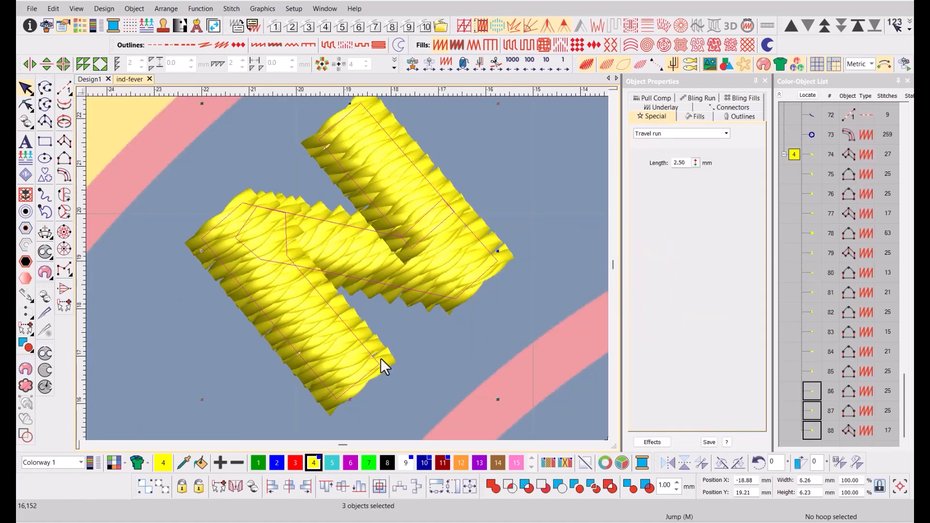
pyautogui.click(897, 26)
pyautogui.keyDown('ctrl'); pyautogui.click(368, 282); pyautogui.keyUp('ctrl')
pyautogui.keyDown('ctrl'); pyautogui.click(339, 331); pyautogui.keyUp('ctrl')
pyautogui.press('BackSpace')
pyautogui.click(382, 248)
pyautogui.click(334, 429)
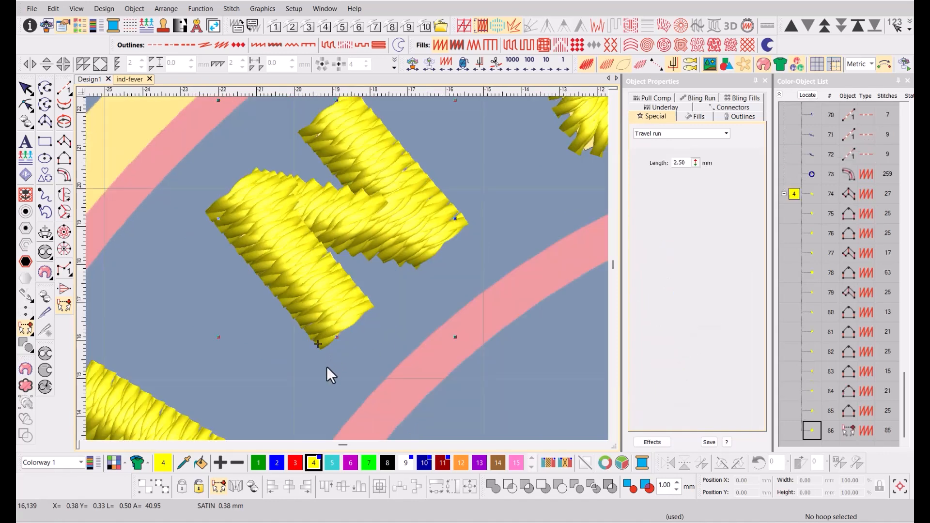
# - Select the first A's crossbar and both legs and branch them into one object
pyautogui.scroll(-3, 370, 336)
pyautogui.scroll(3, 295, 234)
pyautogui.click(295, 225)
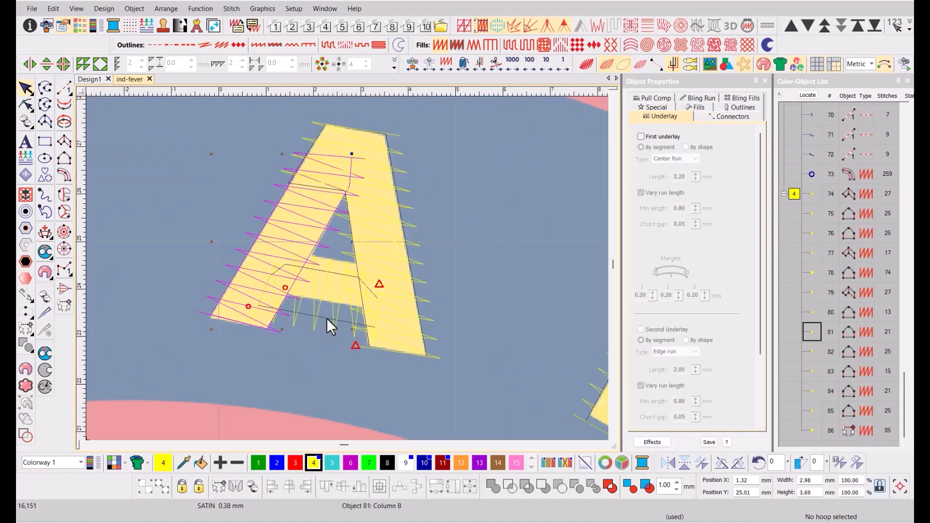
pyautogui.keyDown('ctrl'); pyautogui.click(232, 305); pyautogui.keyUp('ctrl')
pyautogui.keyDown('ctrl'); pyautogui.click(383, 220); pyautogui.keyUp('ctrl')
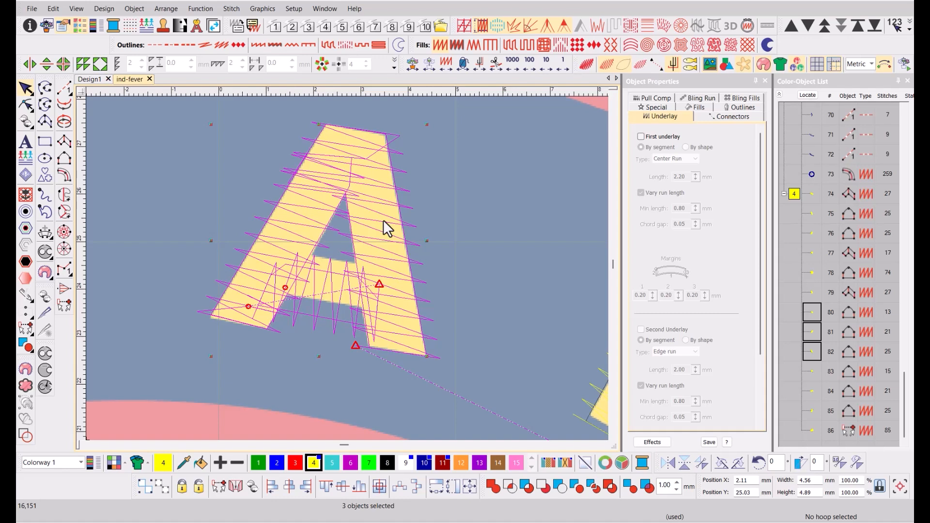
pyautogui.hotkey('ctrl', 'shift', 'b')
# - Copy the branched N and A onto INDIANA's second N and final A, and rotate the copied N to match the artwork
pyautogui.scroll(-5, 373, 341)
pyautogui.moveTo(218, 284); pyautogui.dragTo(455, 260)
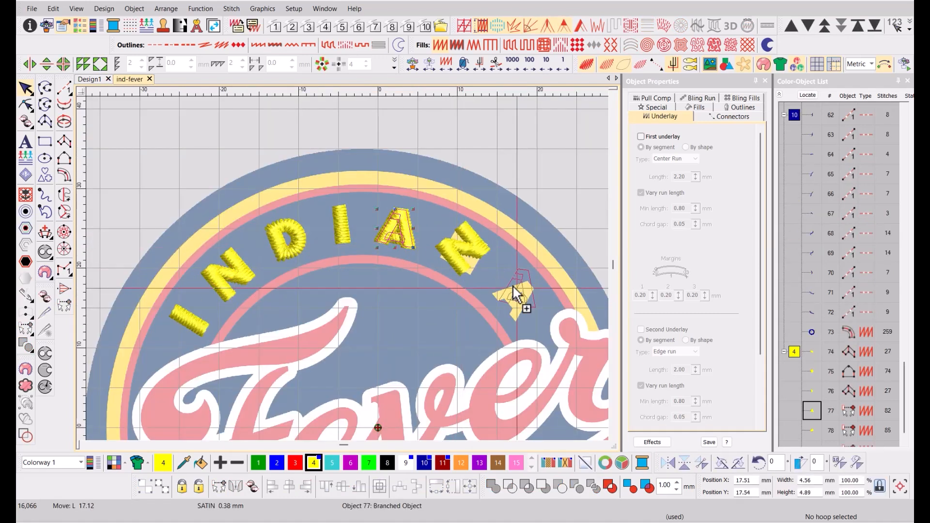
pyautogui.scroll(5, 514, 281)
pyautogui.moveTo(448, 165); pyautogui.dragTo(472, 315)
pyautogui.press('t')
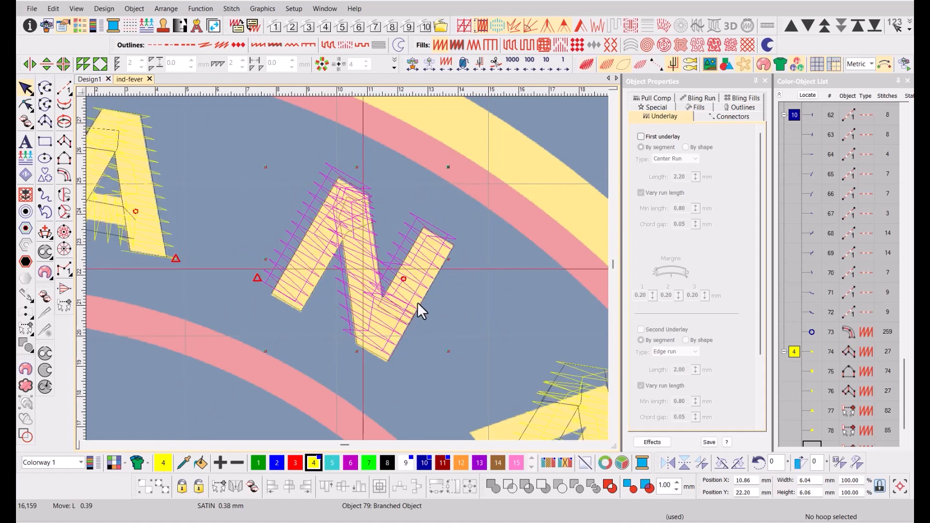
# - Rotate the copied A to fit the final A of INDIANA in the artwork
pyautogui.scroll(-3, 445, 329)
pyautogui.hscroll(5, 367, 273)
pyautogui.click(371, 247)
pyautogui.moveTo(450, 217); pyautogui.dragTo(473, 277)
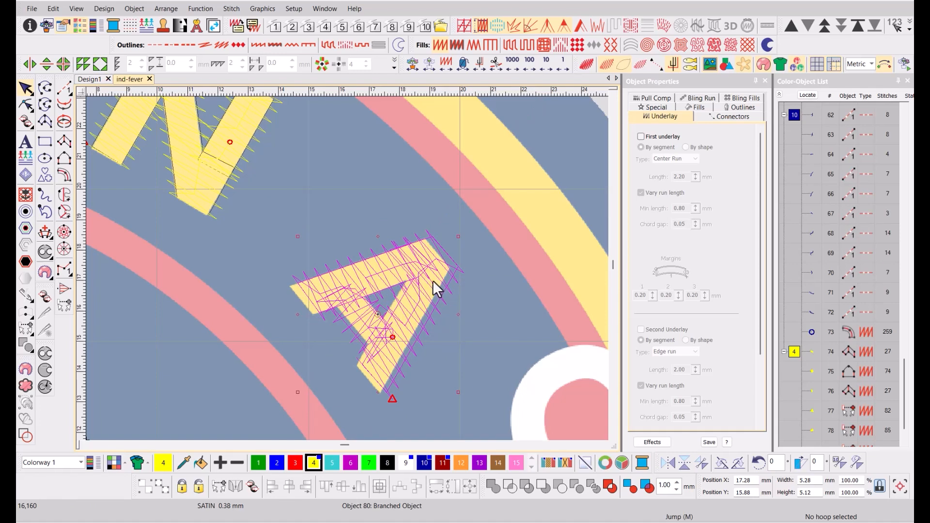
pyautogui.press('Escape')
pyautogui.press('t')
pyautogui.scroll(-4, 343, 268)
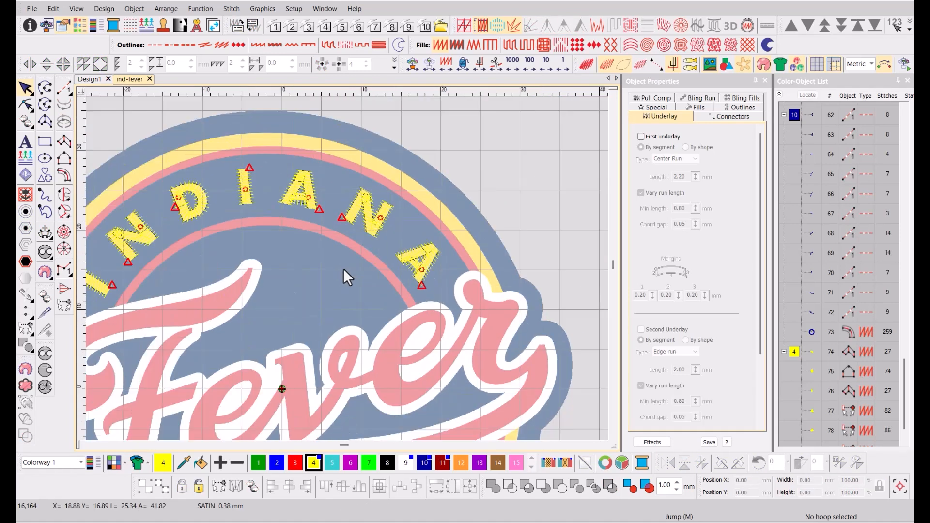
# - Set the satin spacing of all the yellow INDIANA letters to 0.40 mm
pyautogui.click(791, 349)
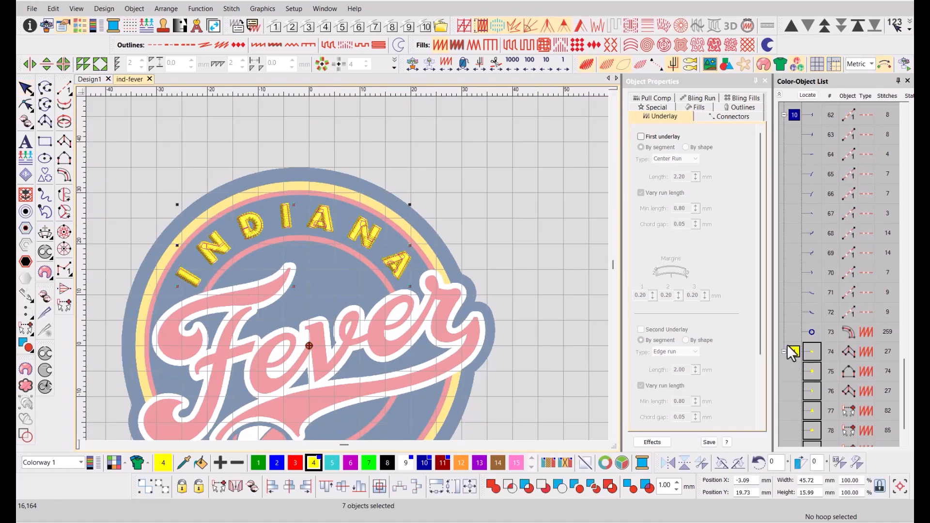
pyautogui.click(661, 105)
pyautogui.click(668, 108)
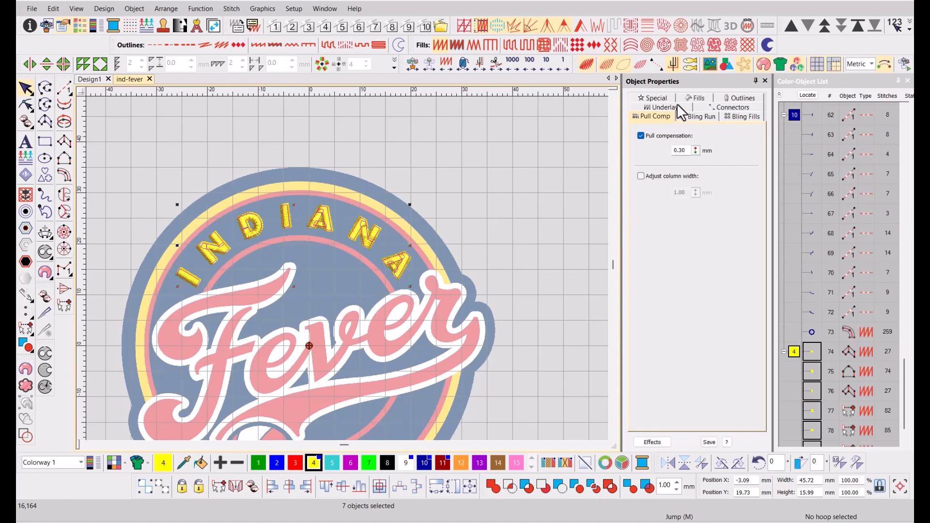
pyautogui.click(659, 116)
pyautogui.click(695, 116)
pyautogui.click(493, 192)
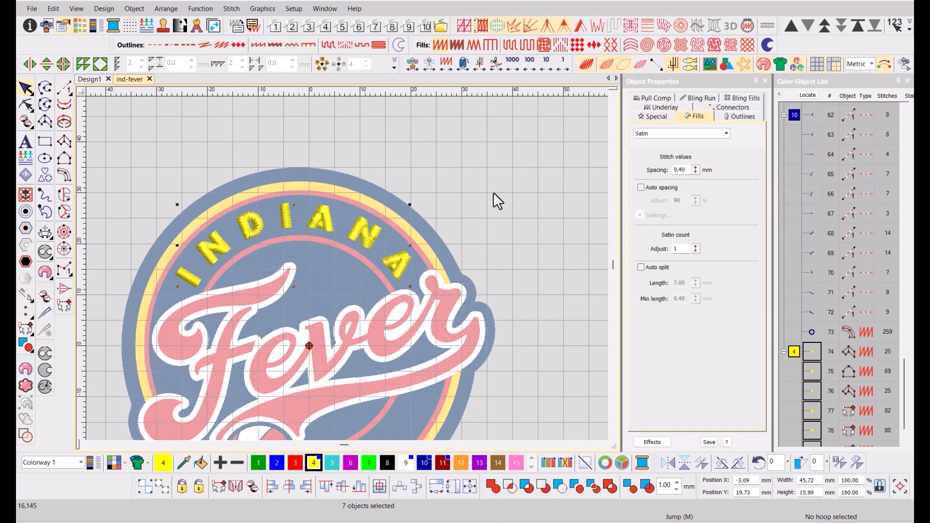
# - Set the satin spacing of the letter D to 0.38 mm
pyautogui.press('t')
pyautogui.scroll(4, 341, 272)
pyautogui.scroll(3, 350, 268)
pyautogui.click(341, 258)
pyautogui.click(694, 169)
pyautogui.press('BackSpace')
pyautogui.press('BackSpace')
pyautogui.write('38')
pyautogui.press('Return')
pyautogui.scroll(-4, 380, 284)
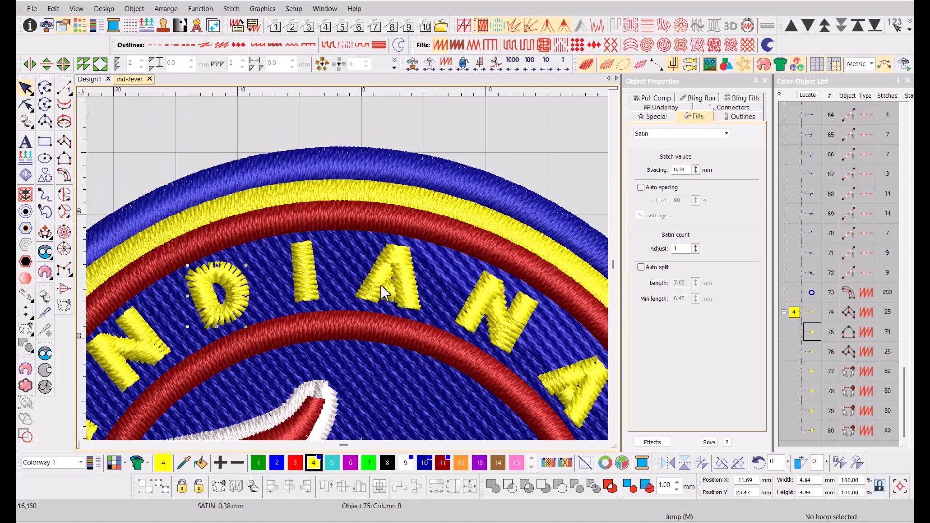
pyautogui.scroll(-4, 297, 313)
pyautogui.scroll(1, 348, 269)
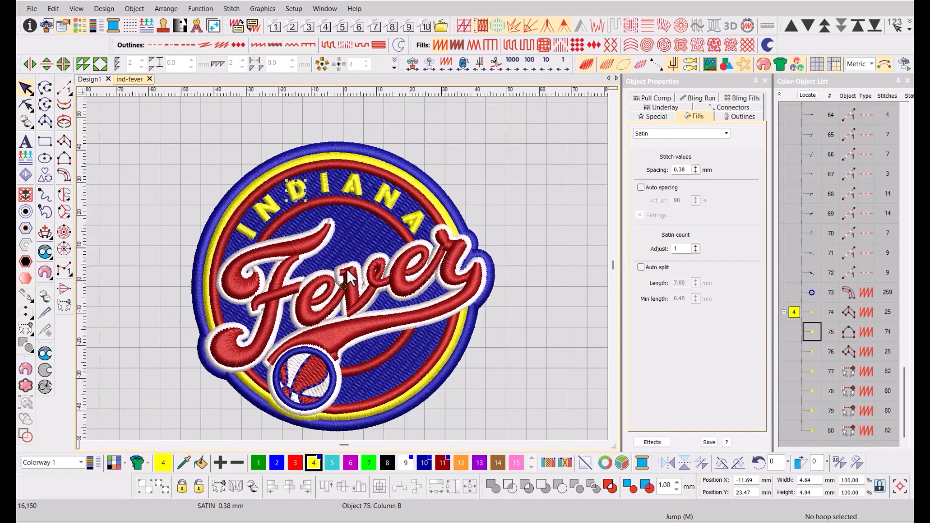